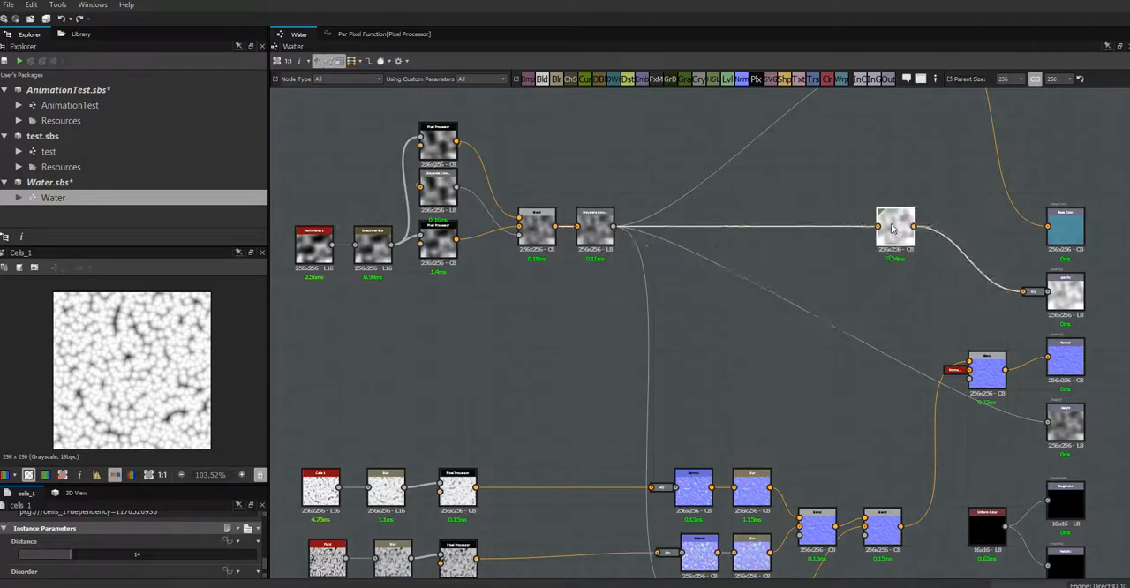
middle_drag(756, 383, 796, 378)
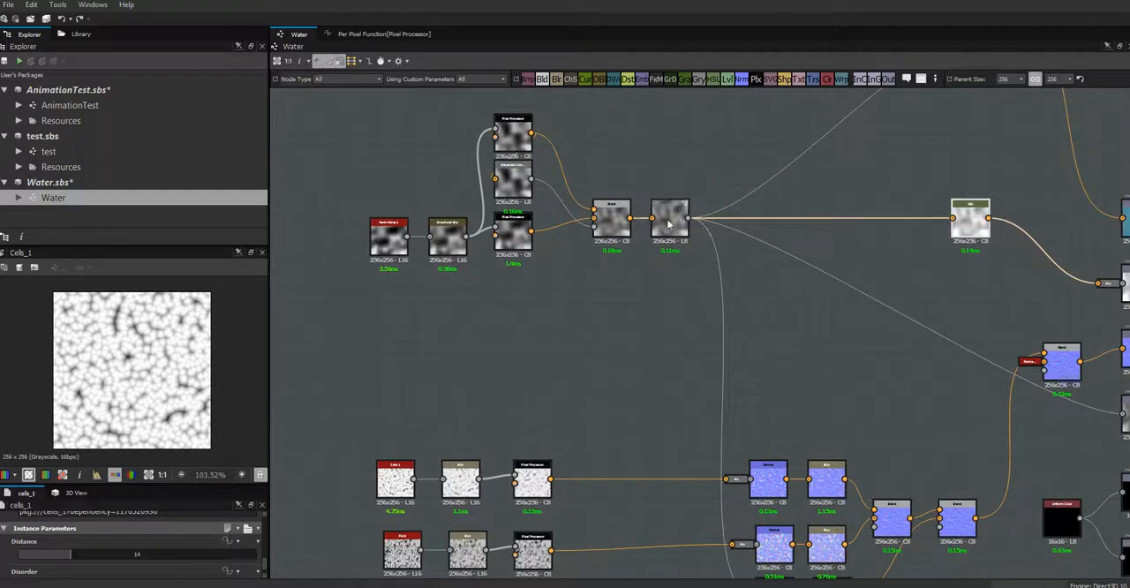
mouse_move(676, 217)
middle_drag(812, 355, 812, 279)
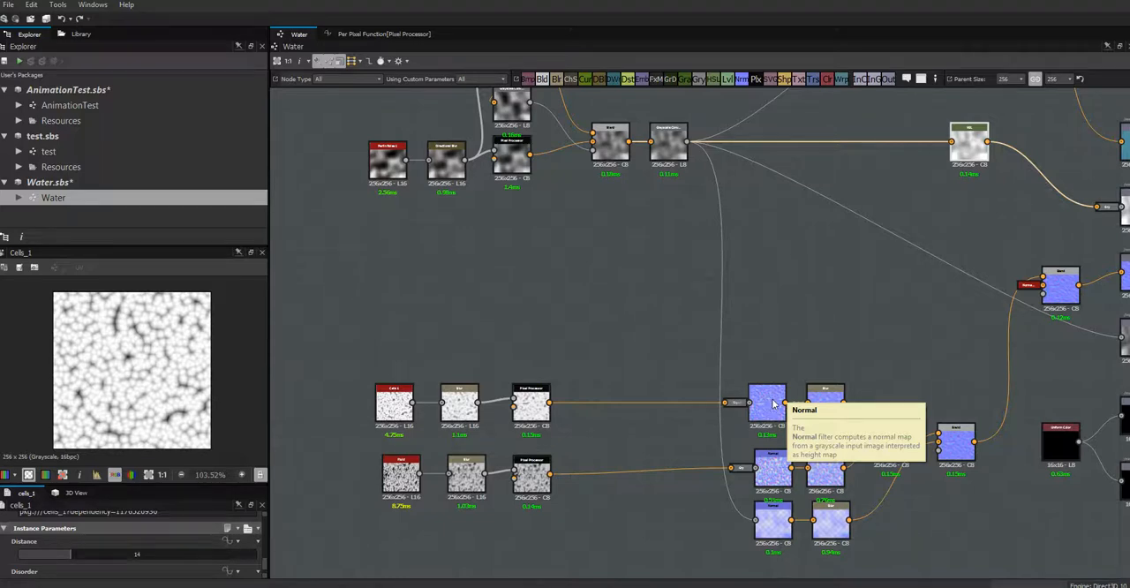
scroll(766, 405, up, 6)
scroll(771, 398, down, 6)
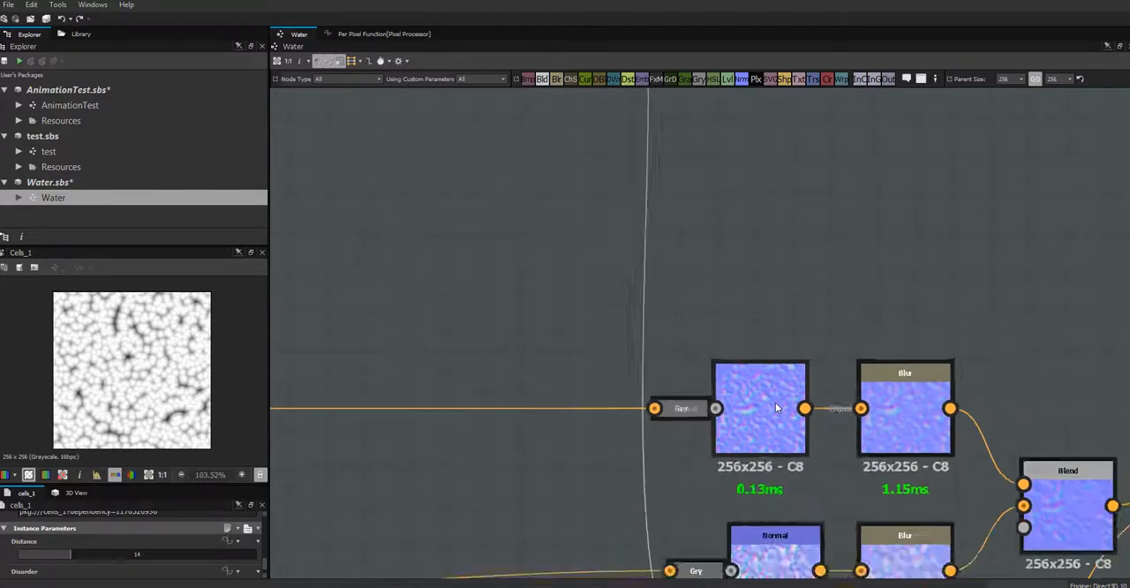
scroll(777, 405, down, 2)
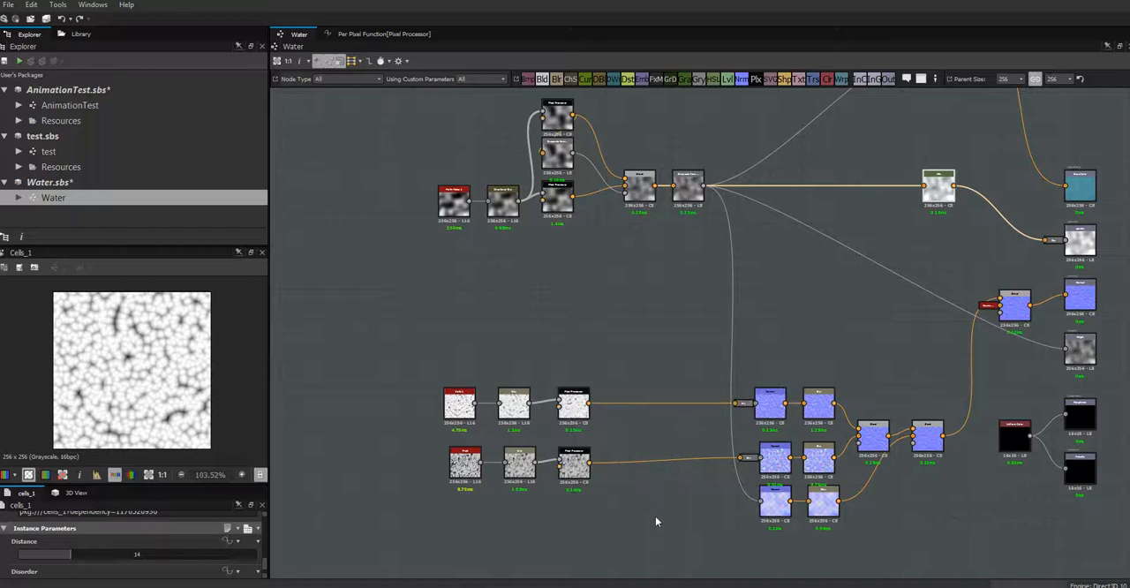
- Drive the Disorder parameter of the Cells 1 node with the $time variable
middle_drag(678, 512, 750, 492)
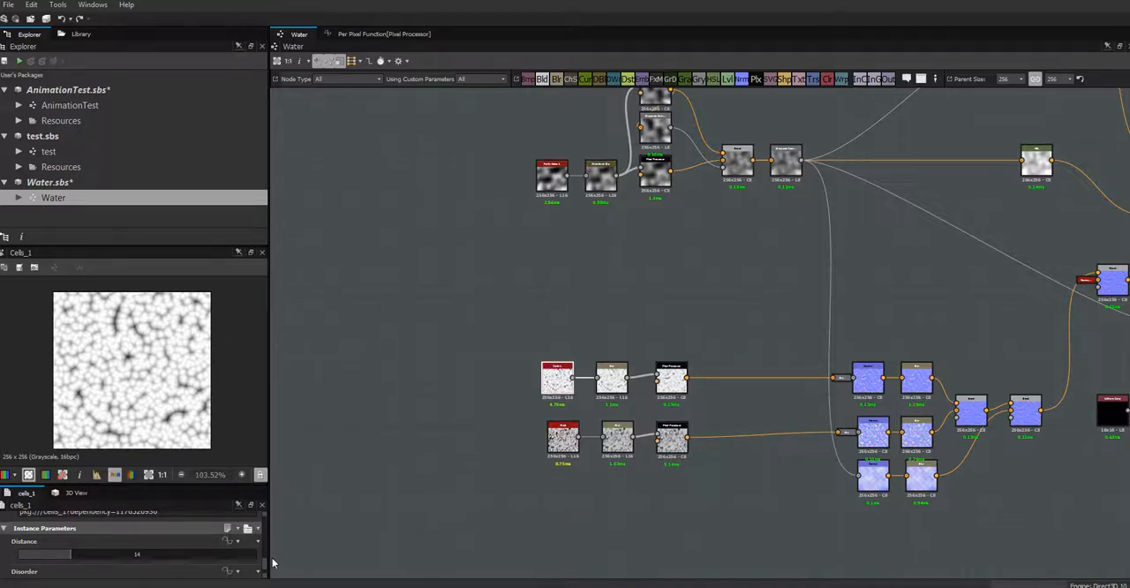
drag(265, 564, 265, 570)
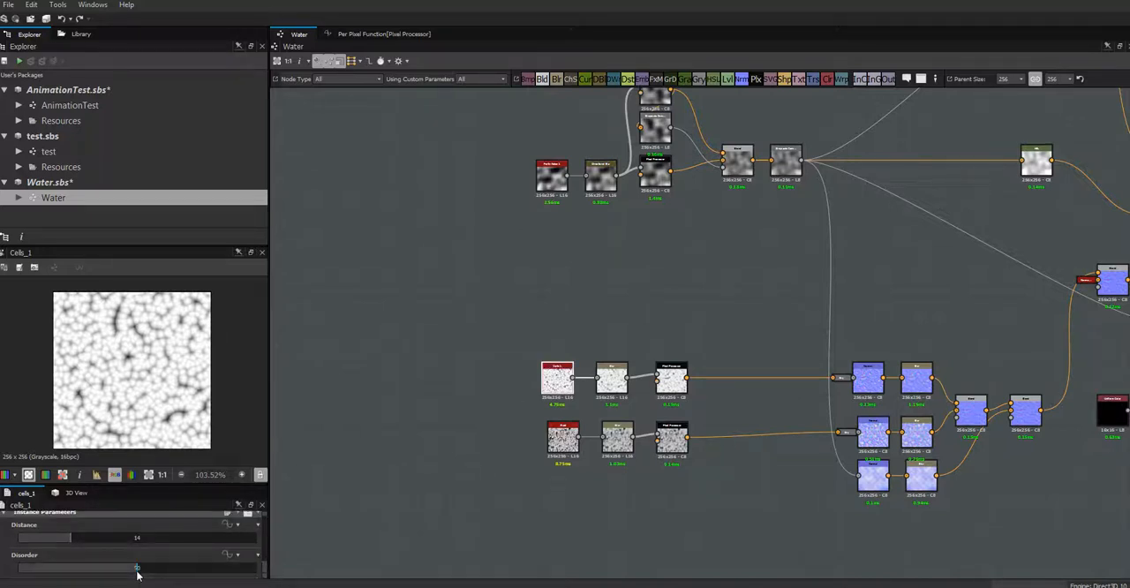
mouse_move(133, 569)
mouse_down()
mouse_move(174, 570)
mouse_move(135, 570)
mouse_move(148, 569)
mouse_up()
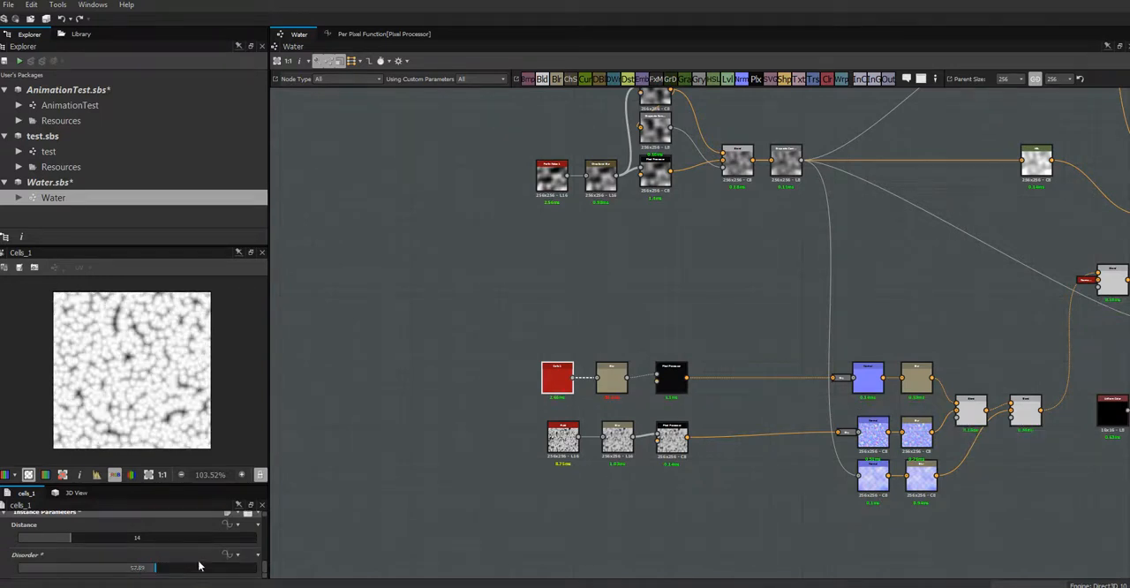
click(238, 555)
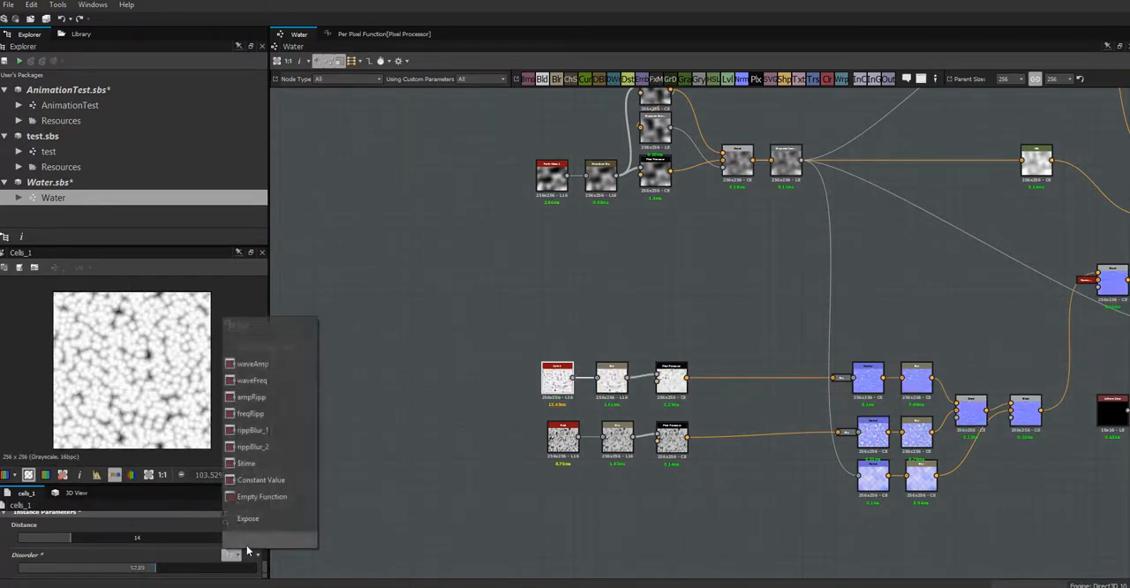
click(246, 463)
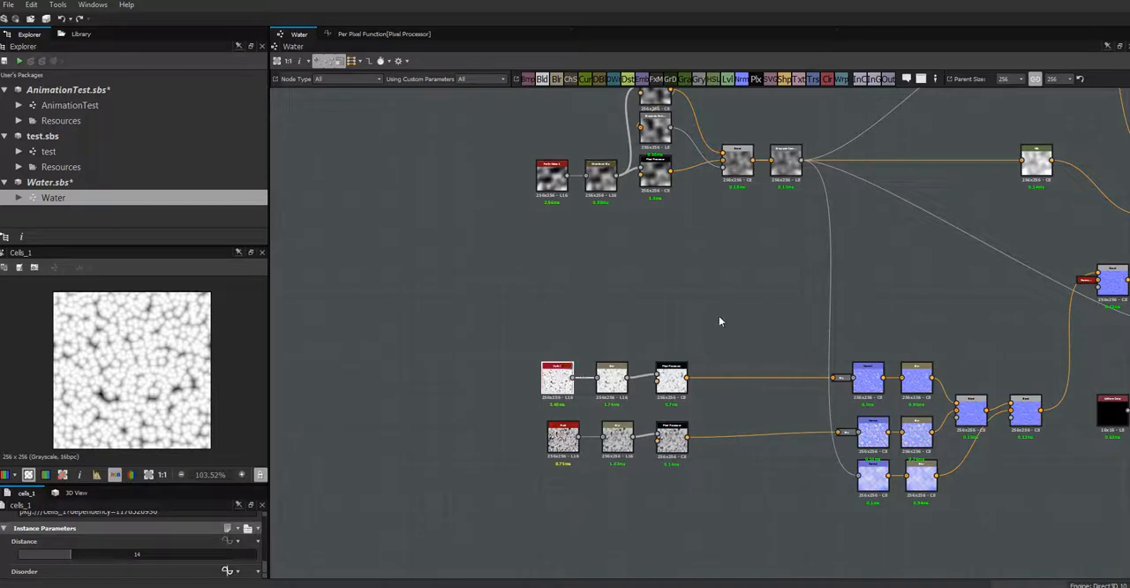
- Add a Blend node in the empty area above the Cells 1 chain, between its Pixel Processor and Normal nodes
middle_drag(719, 317, 629, 389)
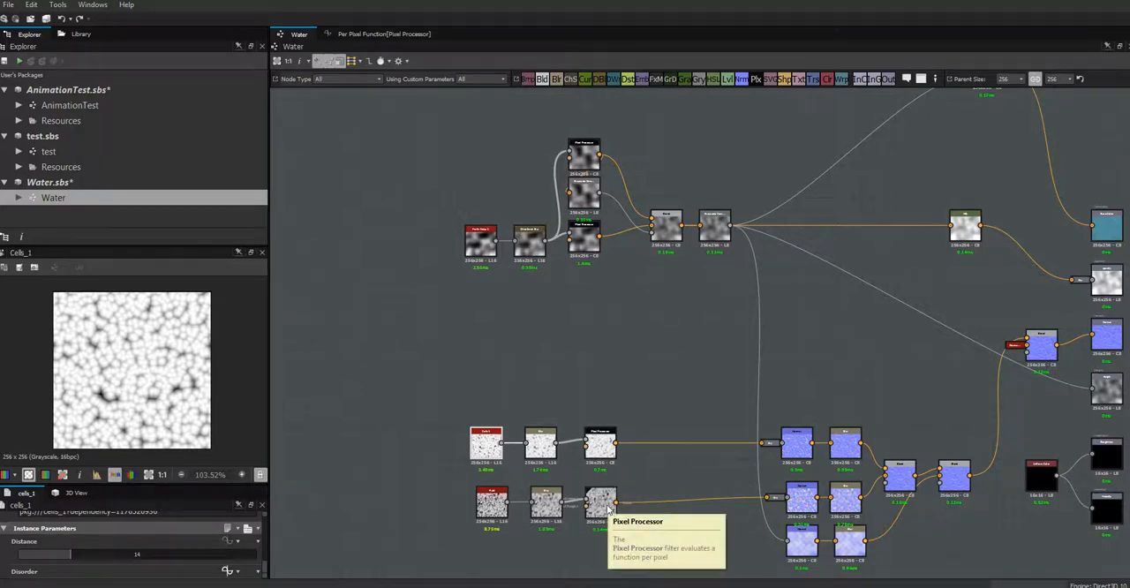
click(542, 78)
click(685, 391)
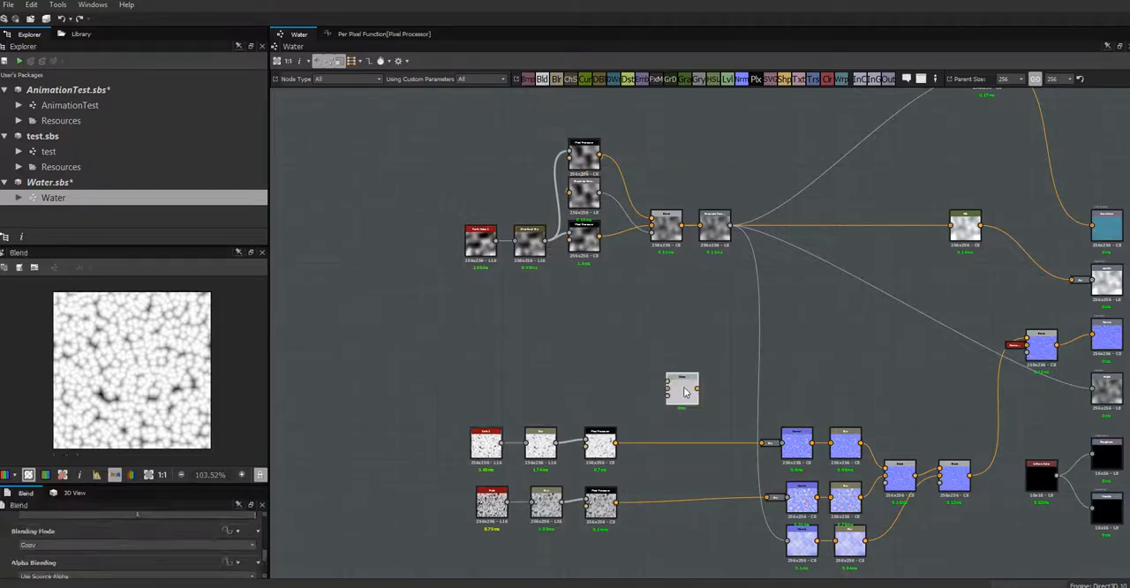
drag(685, 391, 698, 404)
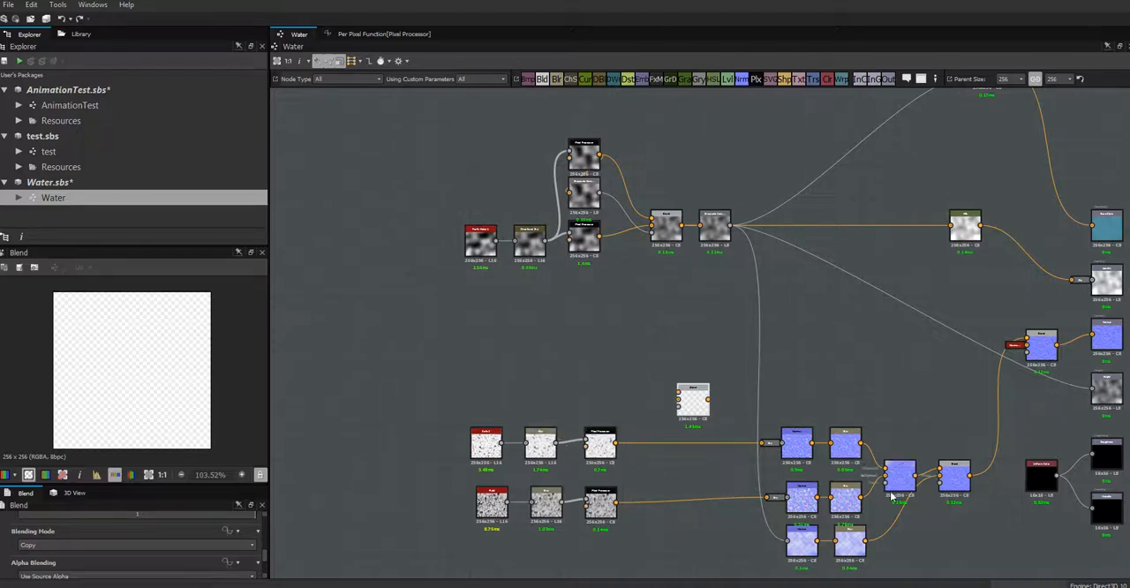
- Undock the Grayscale Conversion from the upper Normal node and place it right after the Cells chain's Pixel Processor
click(773, 445)
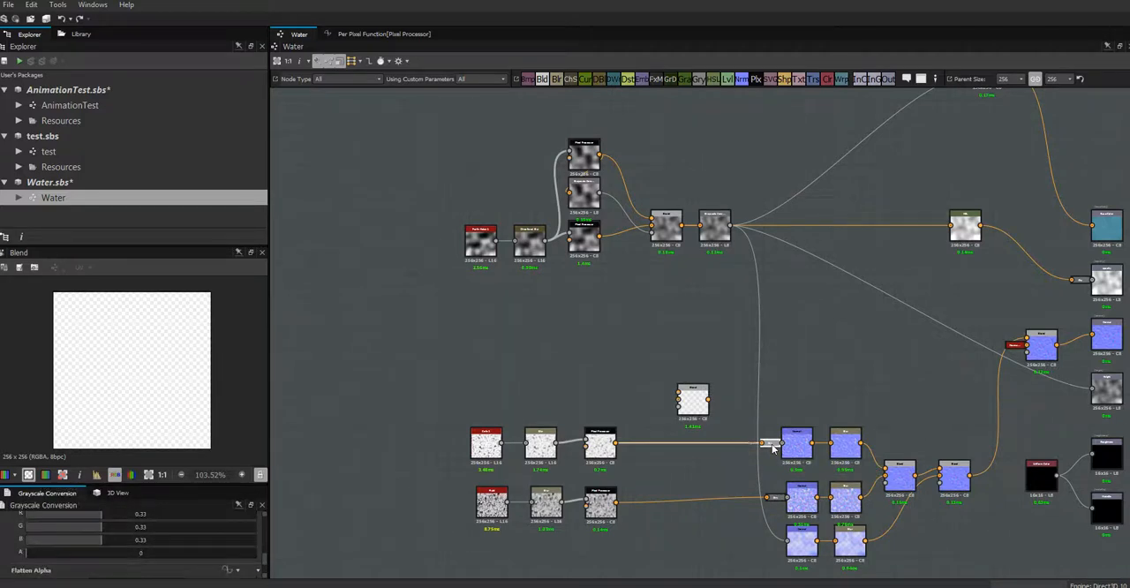
drag(773, 446, 694, 455)
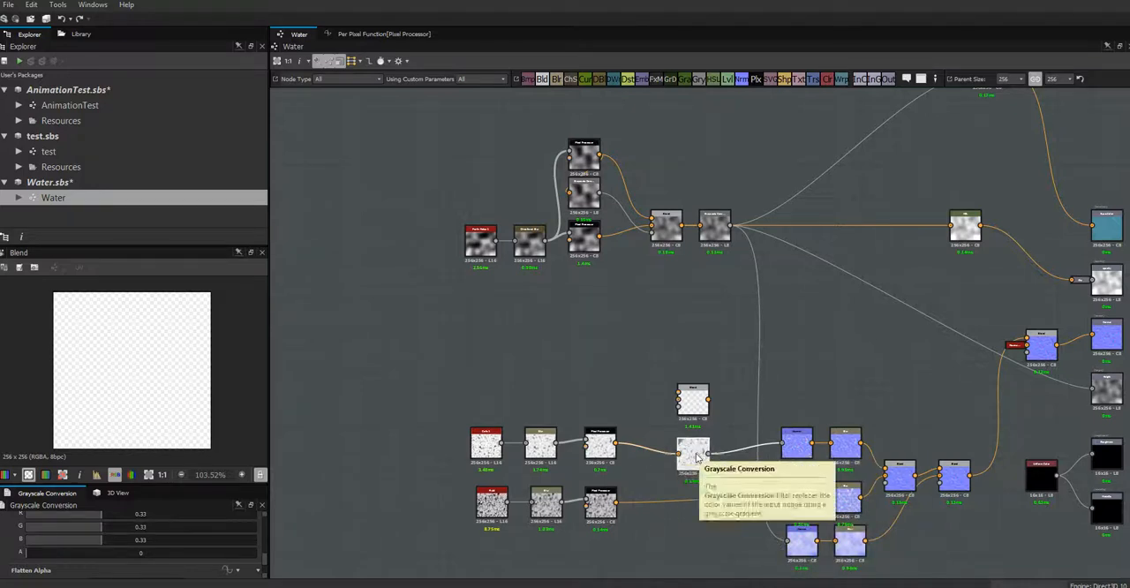
drag(697, 456, 667, 452)
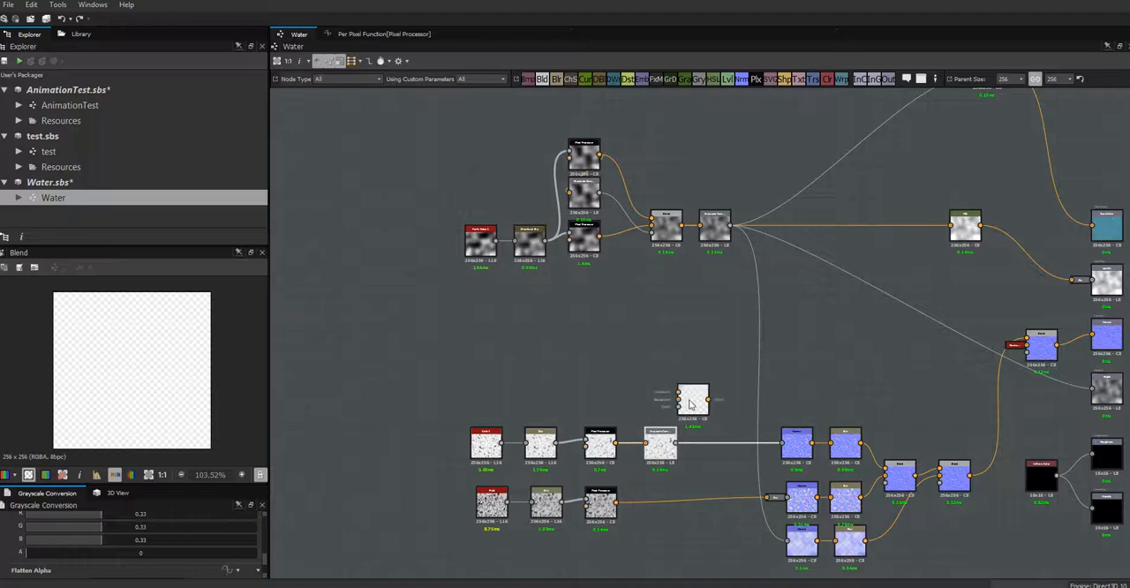
- Move the new Blend node into the open space above the upper Normal node
drag(690, 404, 800, 377)
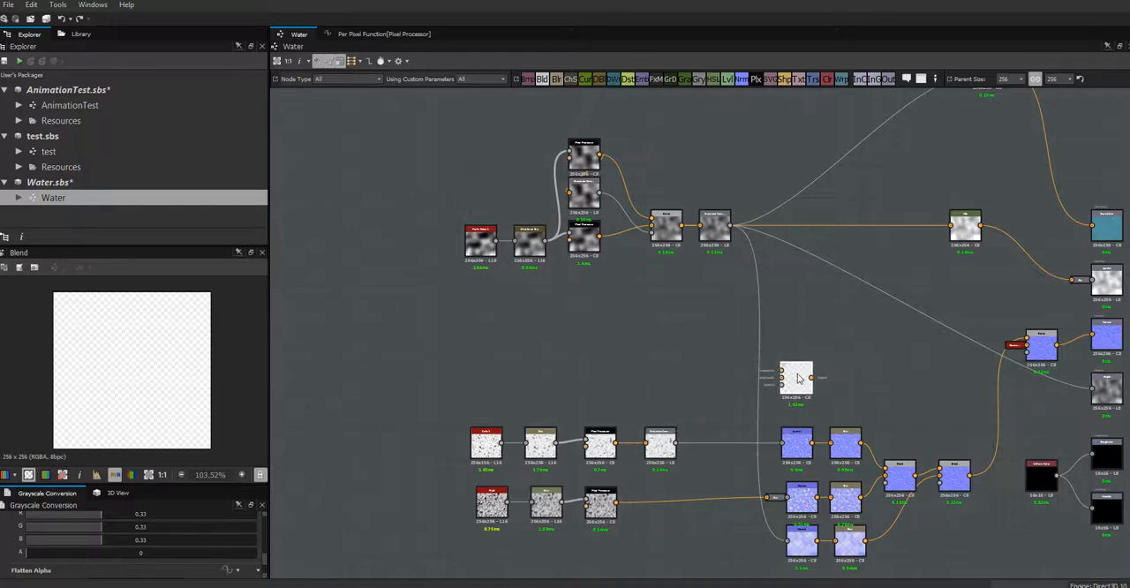
scroll(841, 377, down, 1)
scroll(831, 360, up, 1)
scroll(831, 358, down, 1)
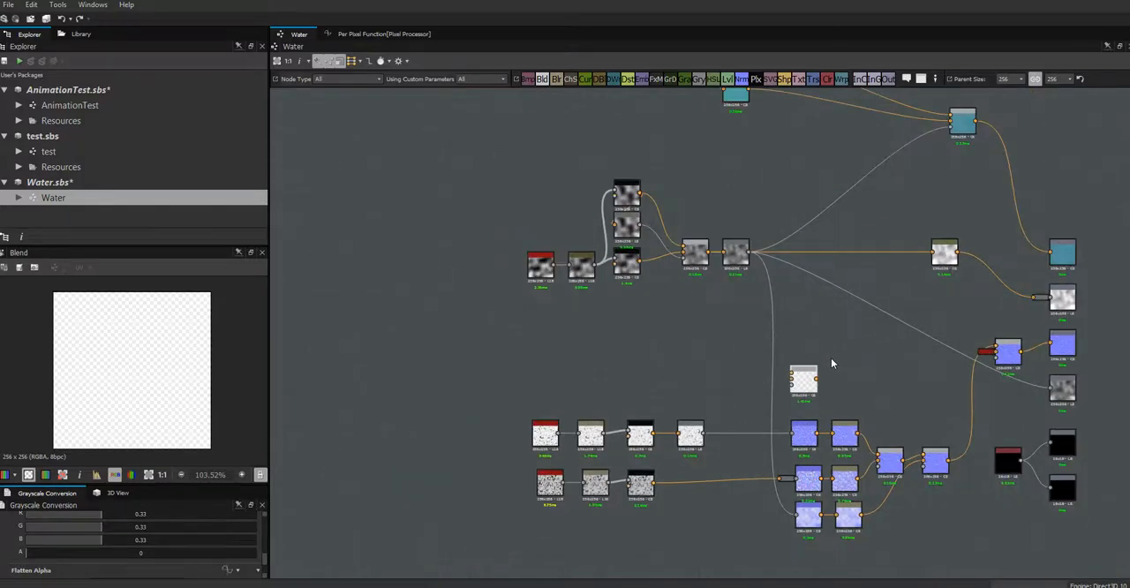
scroll(827, 350, up, 1)
scroll(827, 355, up, 1)
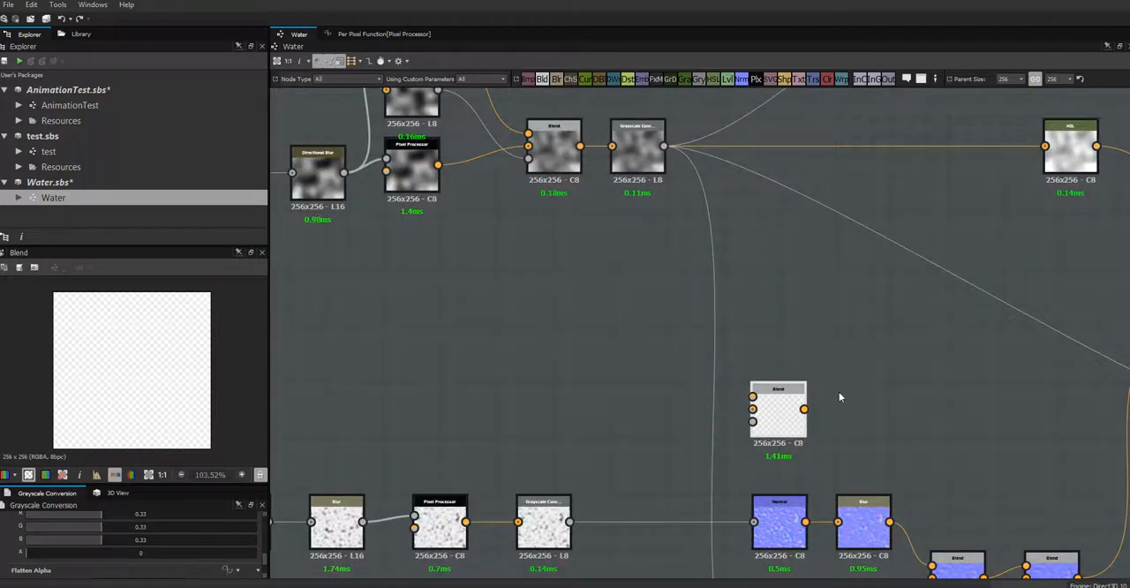
middle_drag(838, 397, 721, 295)
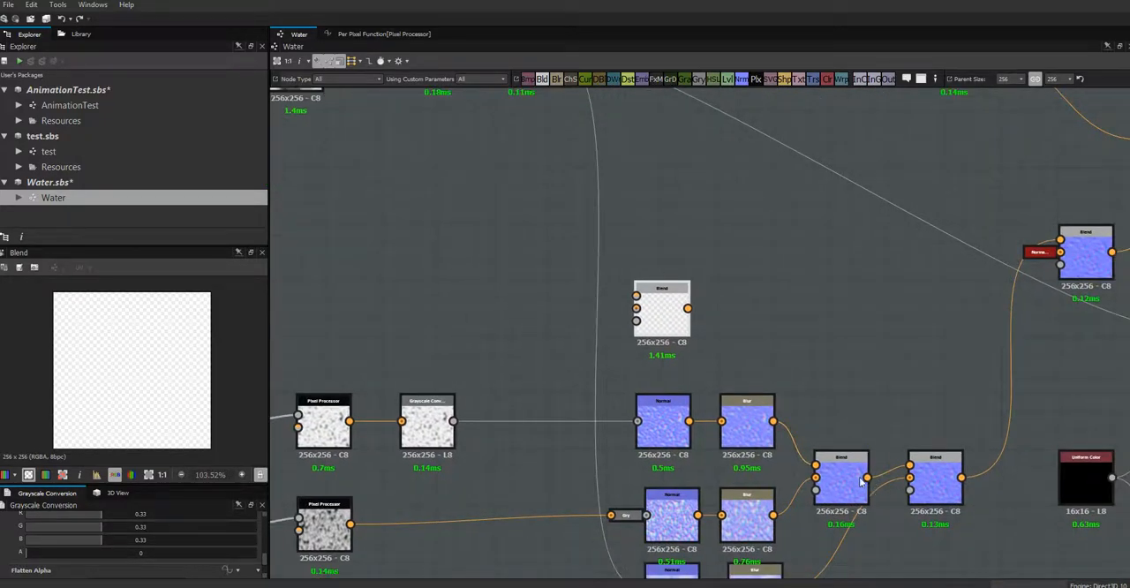
middle_drag(828, 390, 880, 308)
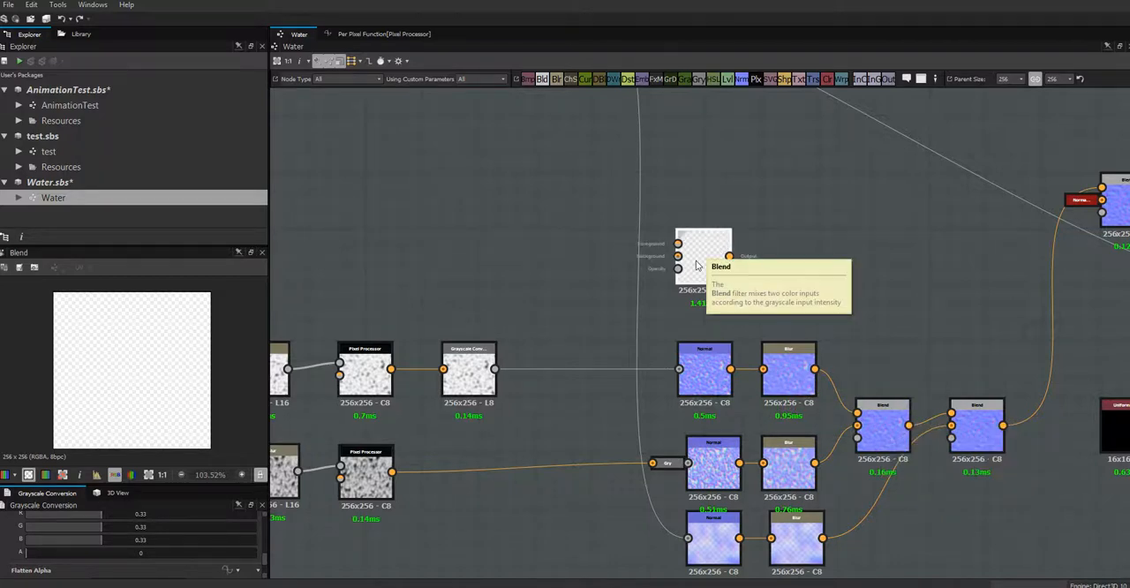
drag(704, 242, 705, 227)
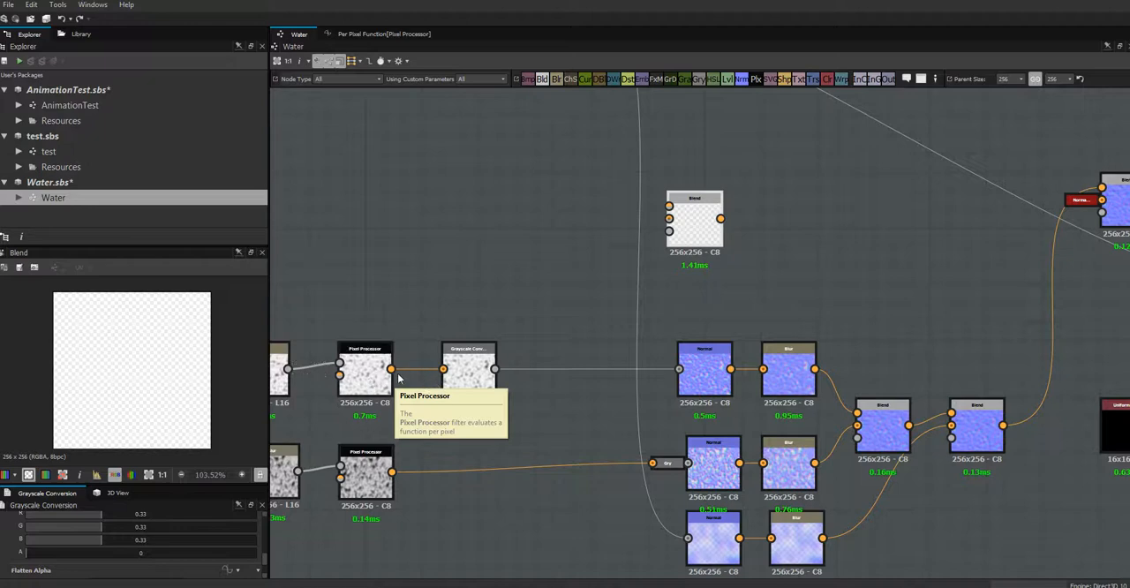
- Raise the Cells chain's Pixel Processor and stack the Grayscale Conversion node directly beneath it
click(360, 381)
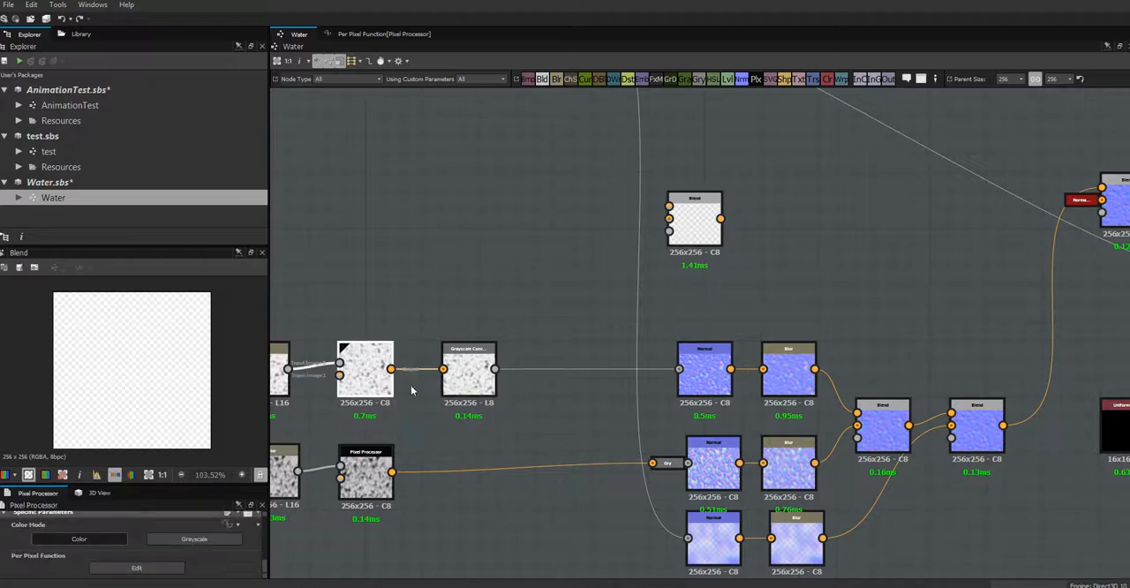
drag(467, 377, 437, 399)
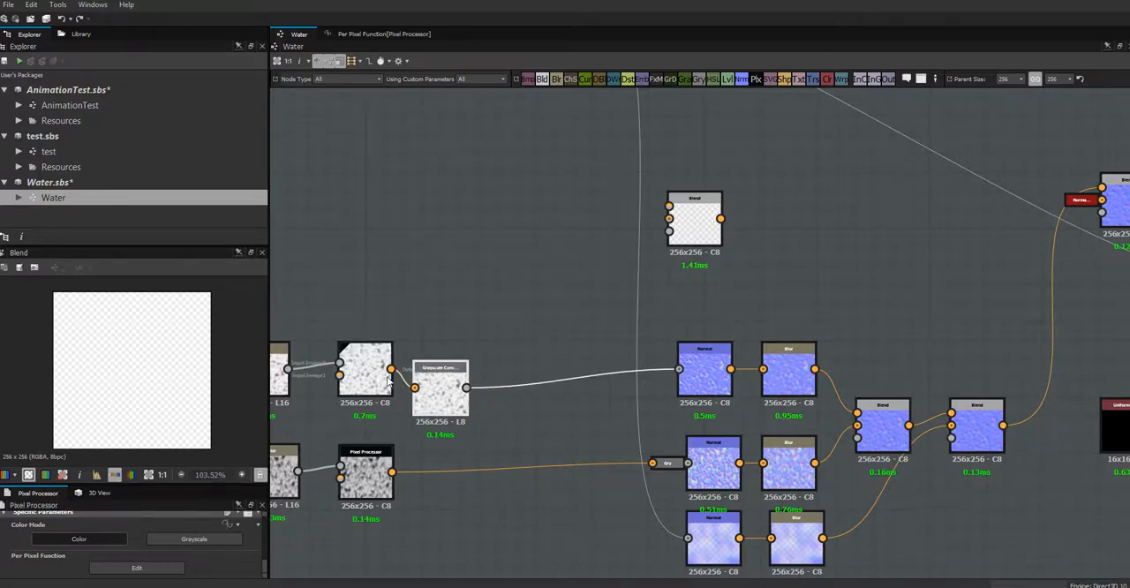
drag(369, 380, 366, 319)
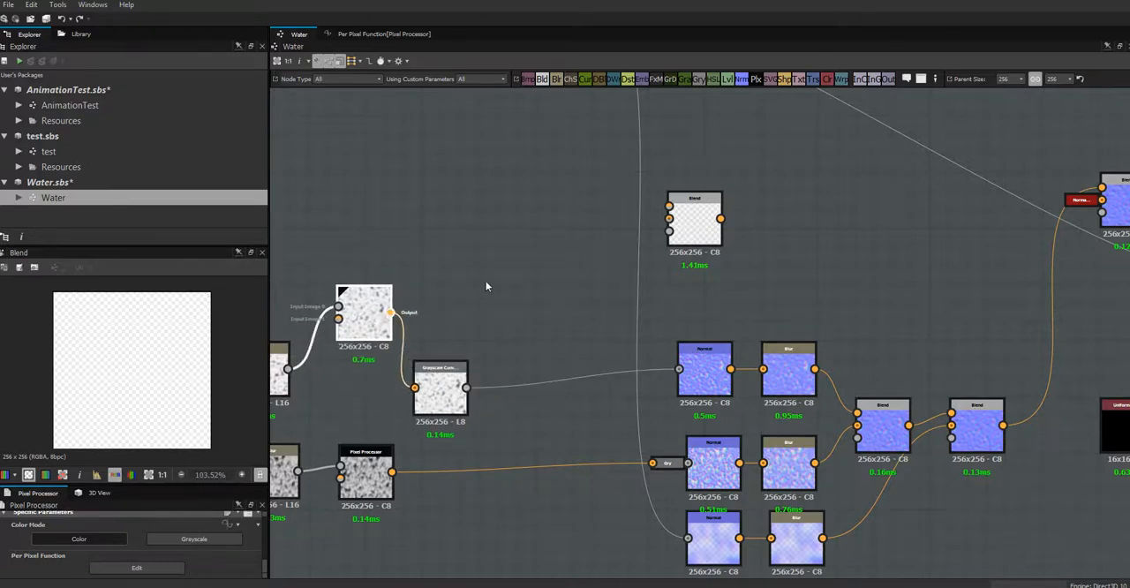
middle_drag(530, 320, 627, 493)
scroll(619, 424, down, 5)
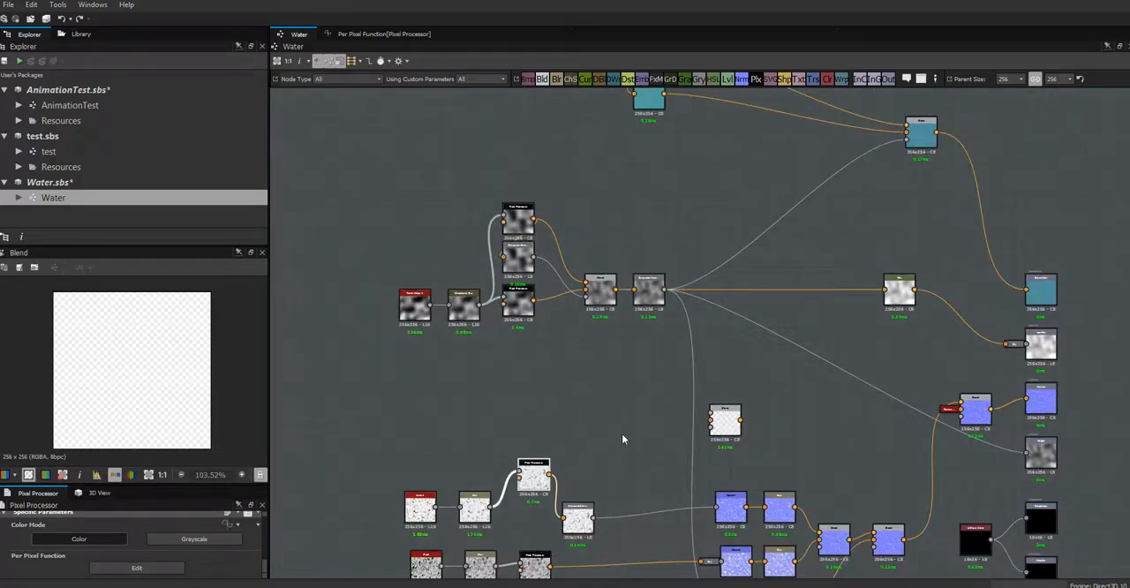
middle_drag(625, 399, 635, 346)
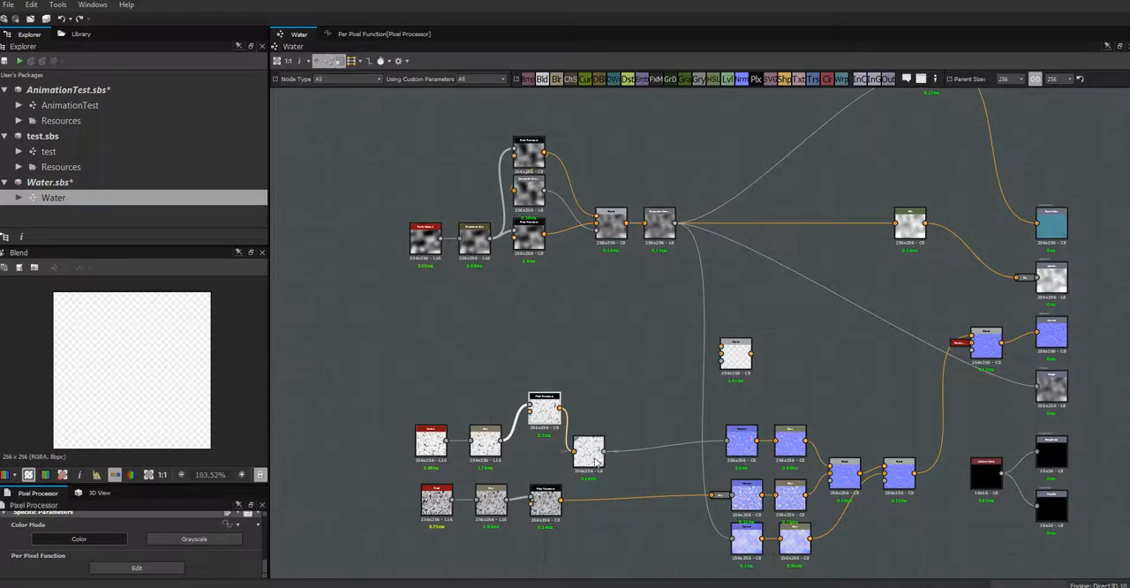
drag(593, 460, 551, 460)
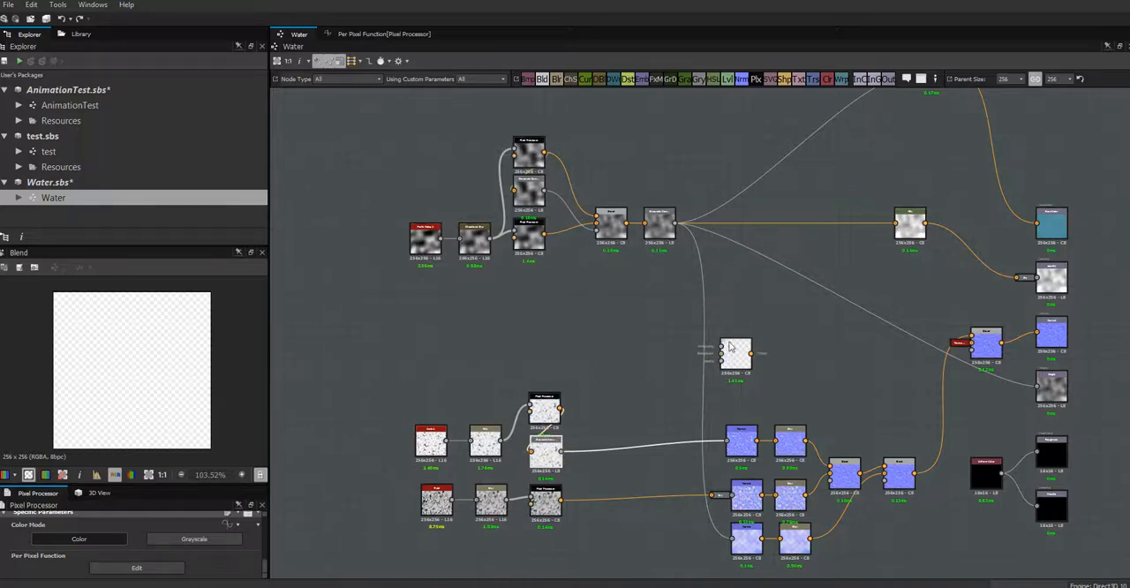
- Place the Blend node near the Pixel Processors; connect the upper one to foreground, the lower one to background, and Grayscale Conversion to opacity
click(711, 383)
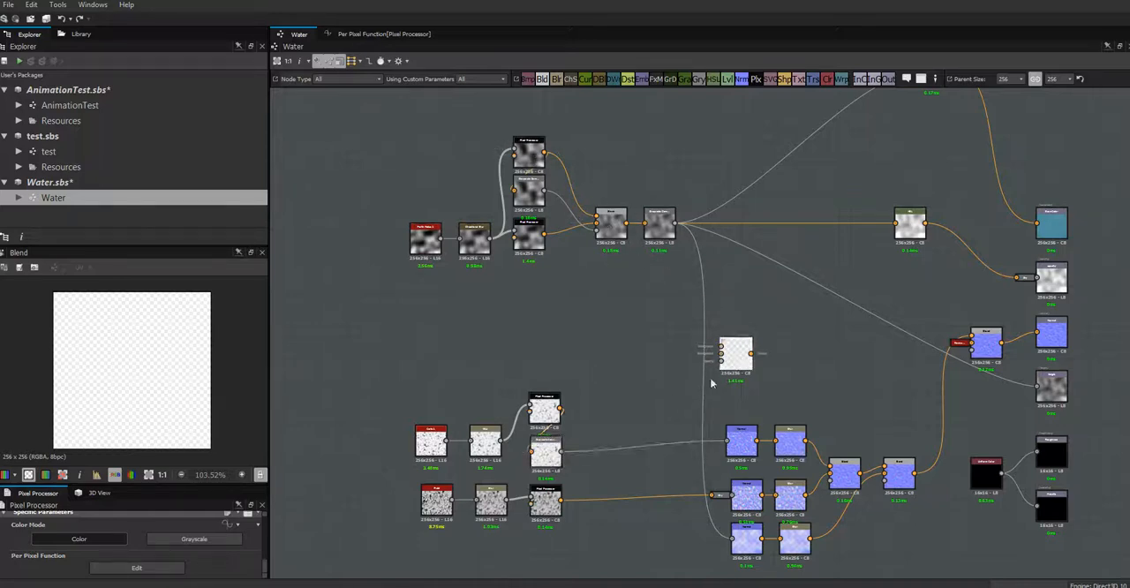
drag(712, 383, 624, 396)
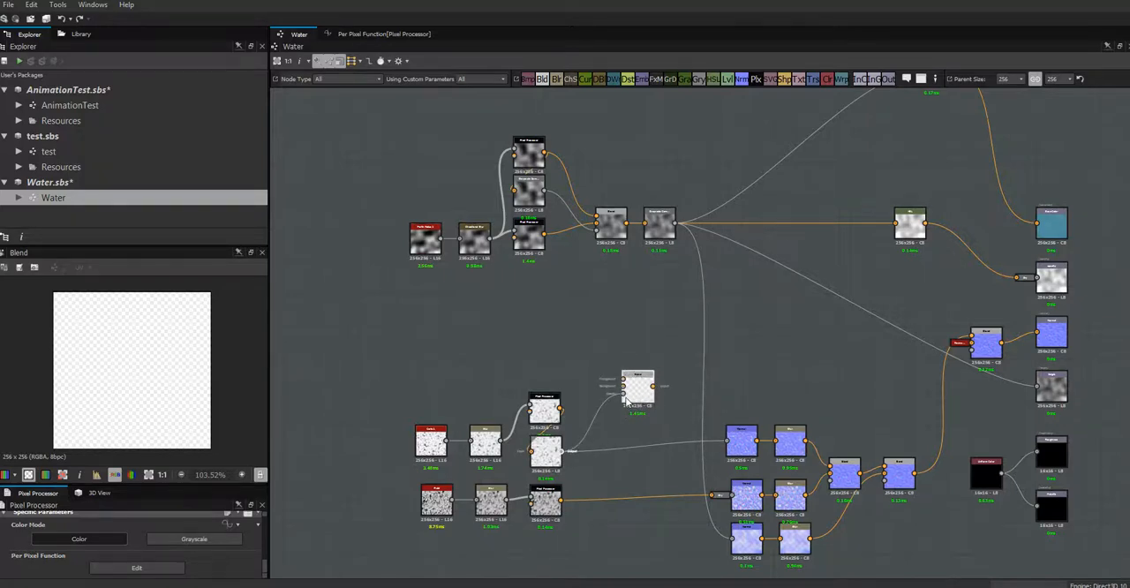
drag(560, 414, 623, 378)
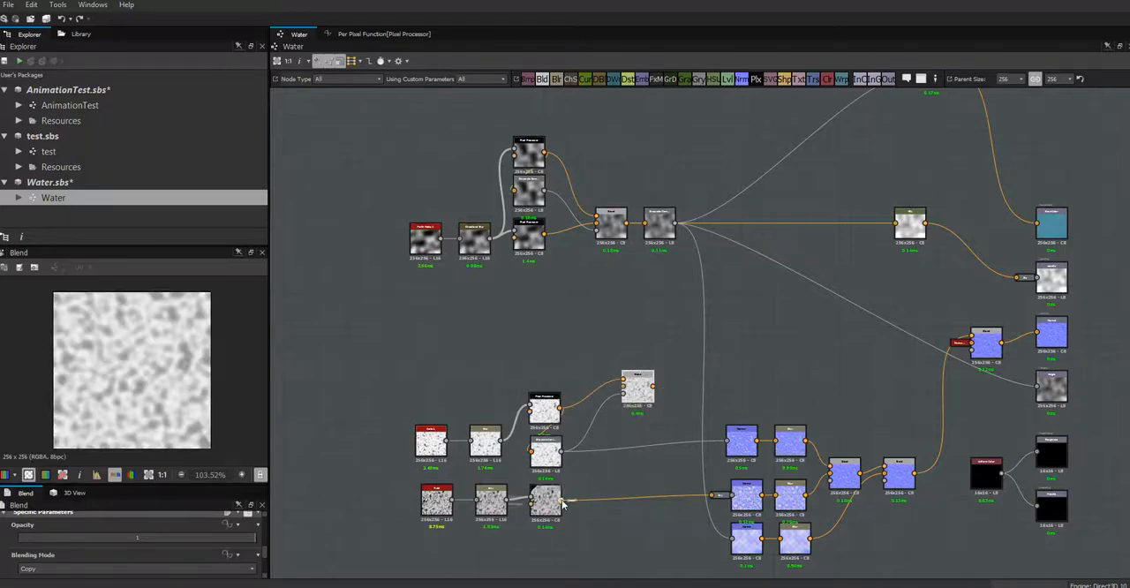
drag(606, 436, 624, 388)
- Examine the Blend node's input connections and select the upper Pixel Processor feeding its foreground
scroll(641, 380, up, 4)
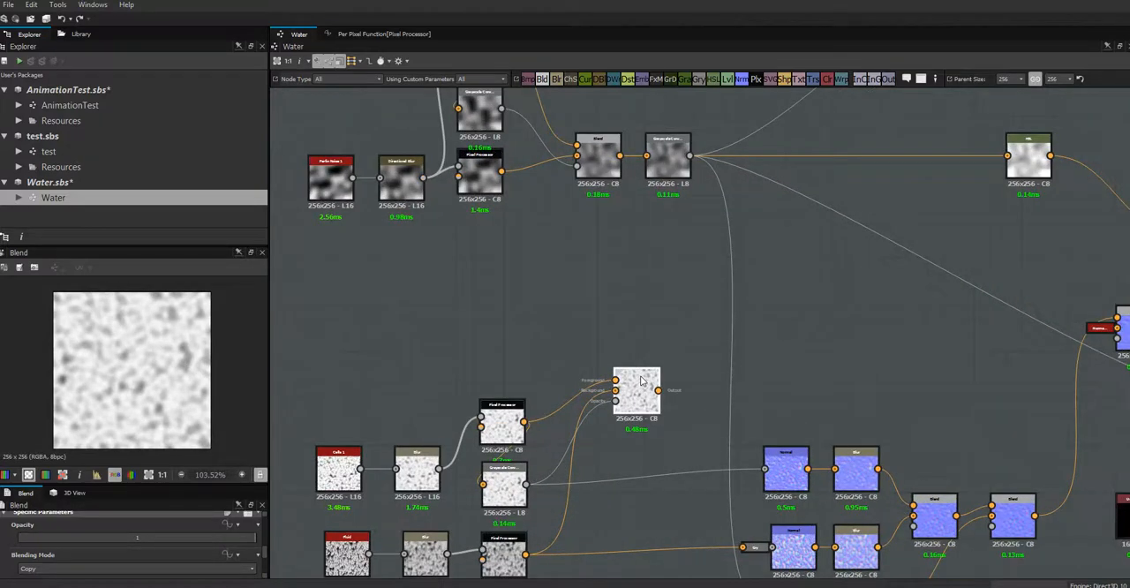
drag(643, 420, 711, 424)
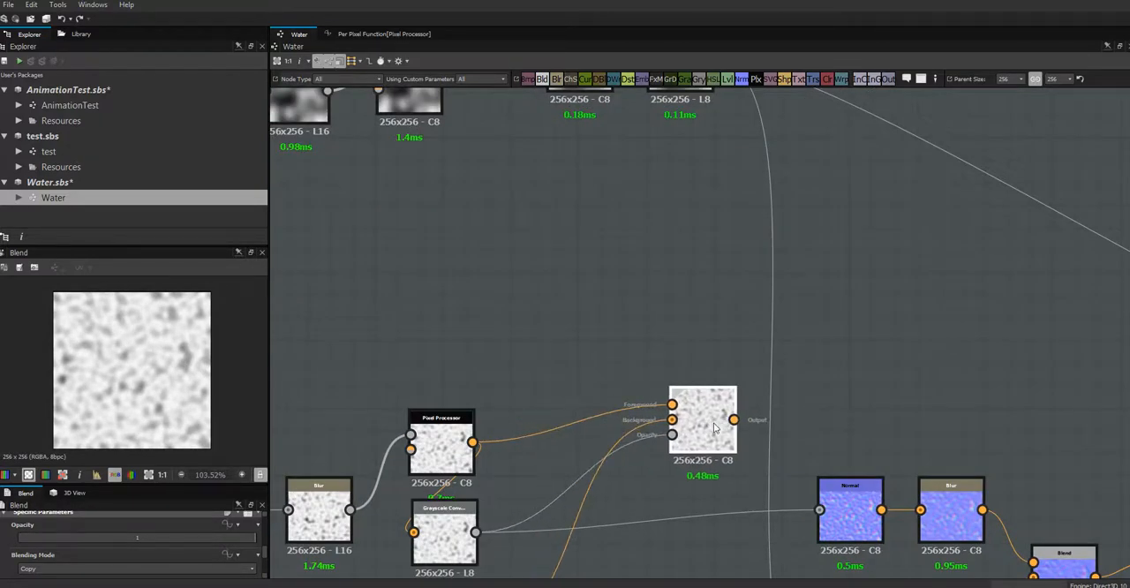
scroll(509, 416, up, 4)
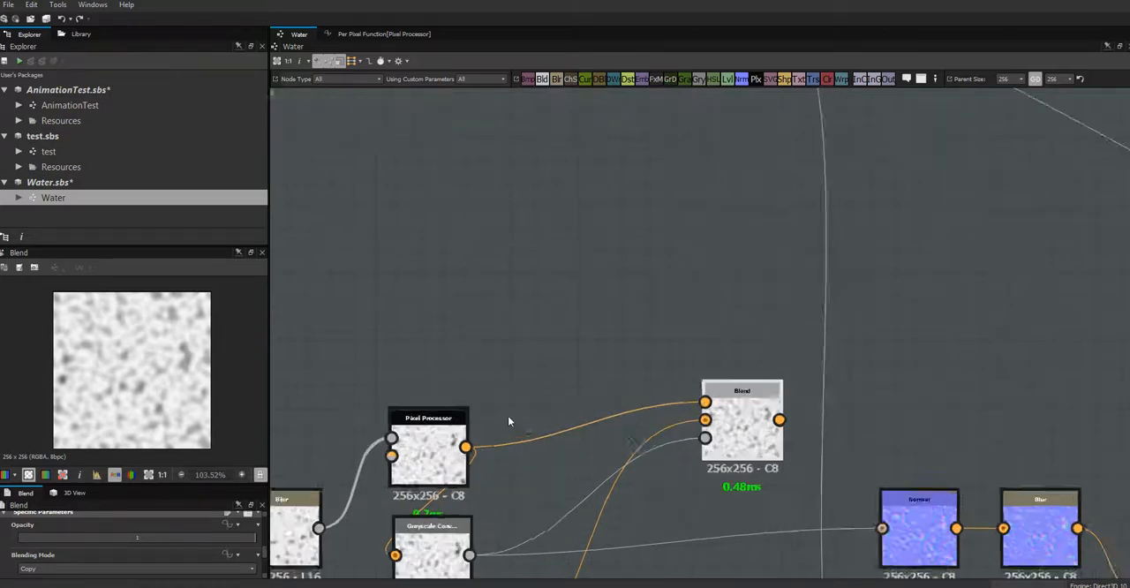
middle_drag(529, 379, 628, 218)
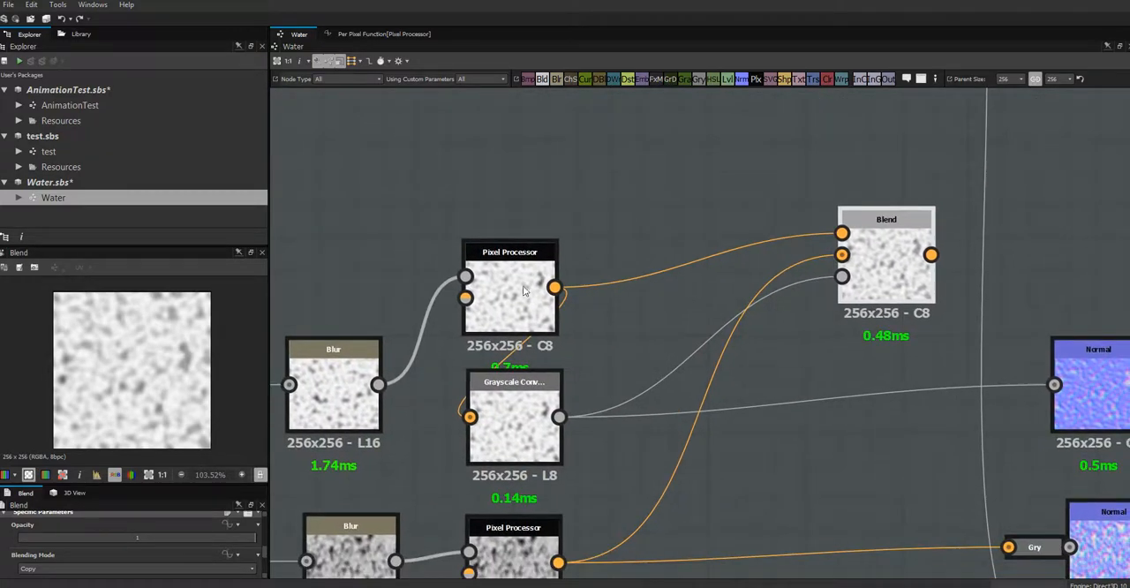
click(521, 298)
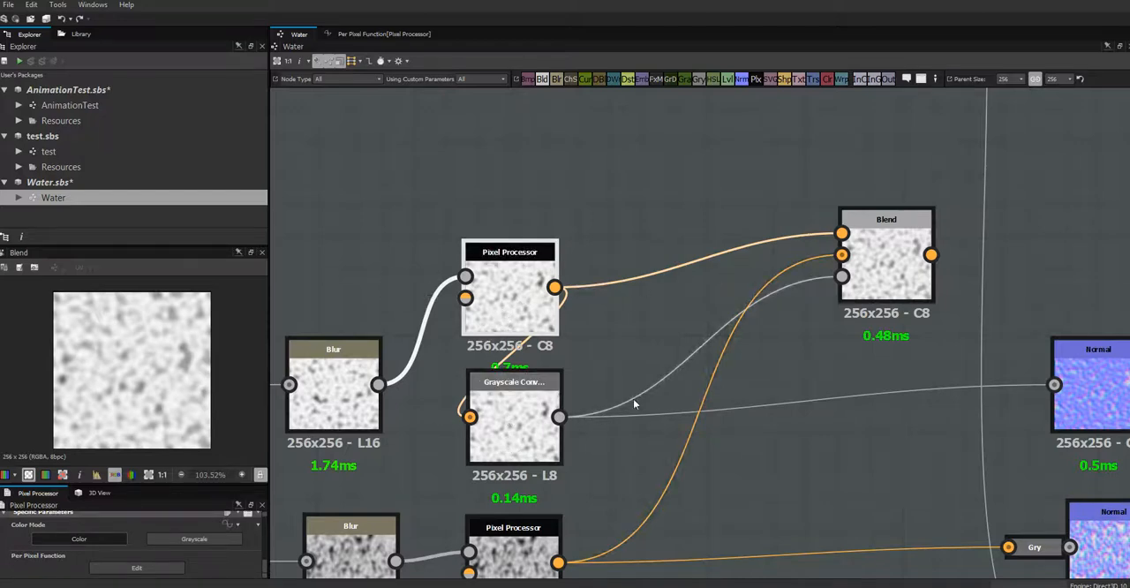
- Insert a Levels node between Grayscale Conversion and the Blend's opacity input, and raise the upper Pixel Processor level with the Blend
click(691, 357)
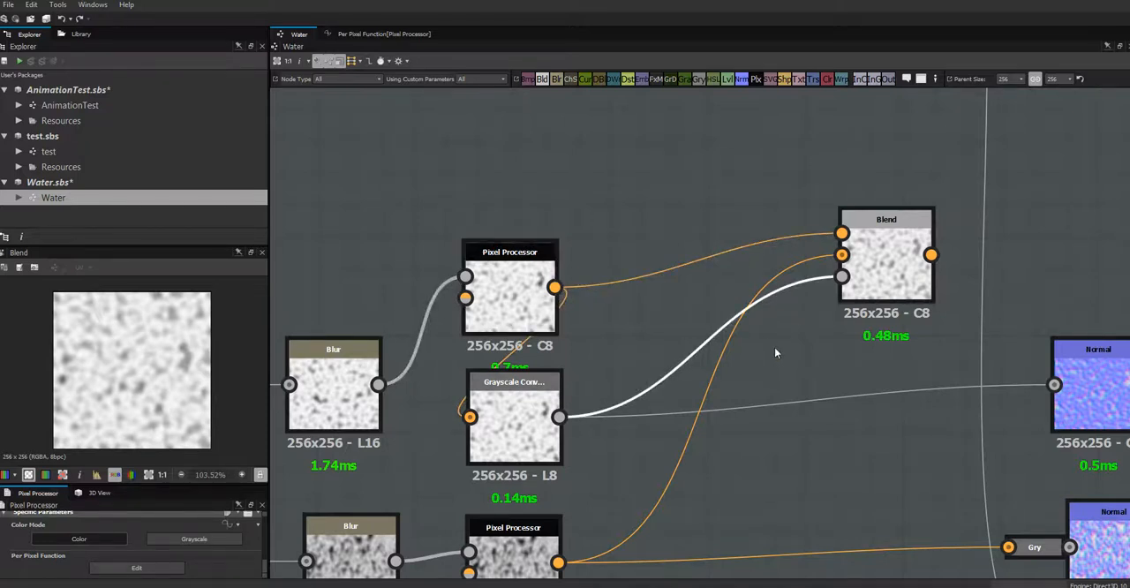
drag(726, 80, 687, 355)
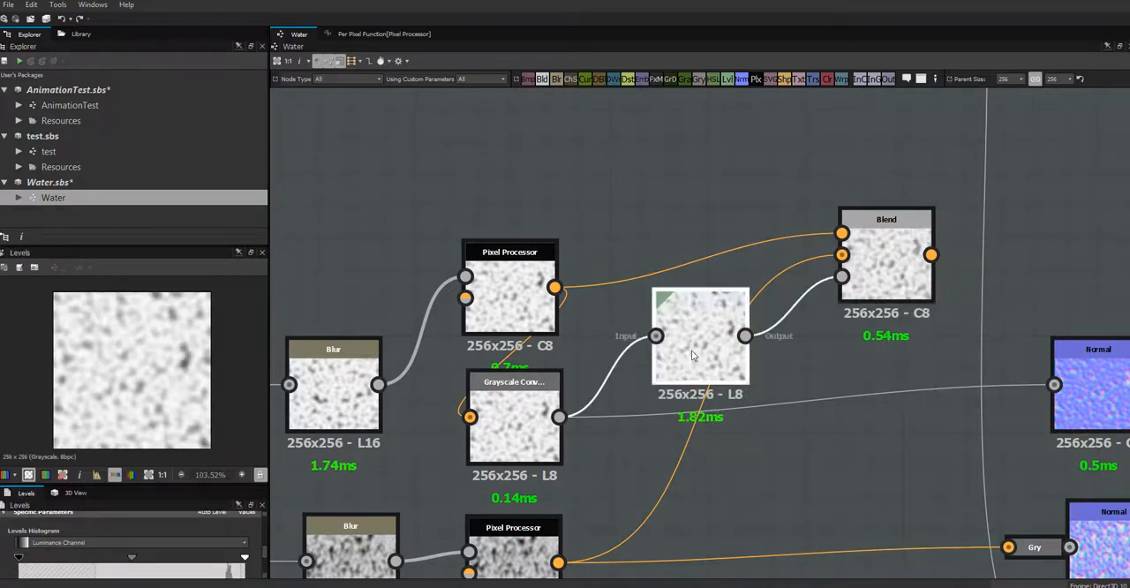
click(512, 441)
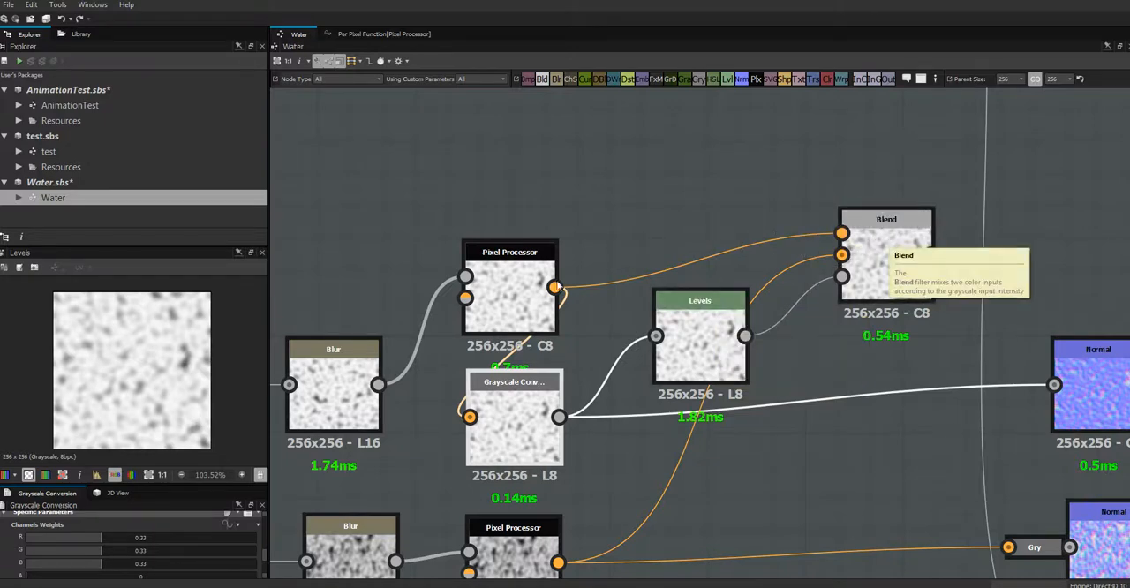
drag(525, 280, 521, 248)
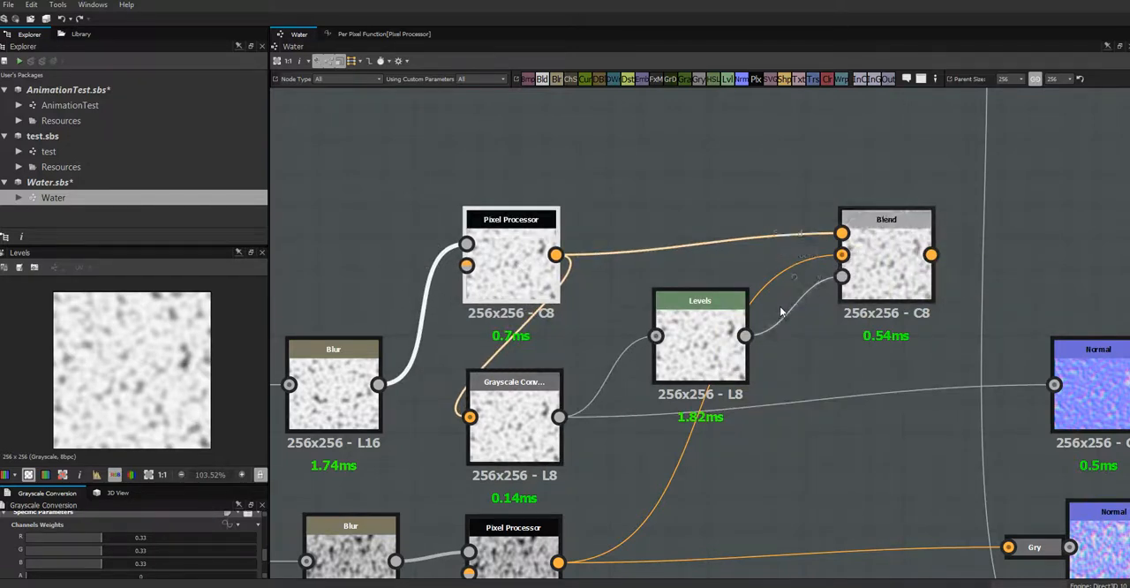
- Select the Levels node and resize the preview and parameter areas so its histogram has more room
click(710, 343)
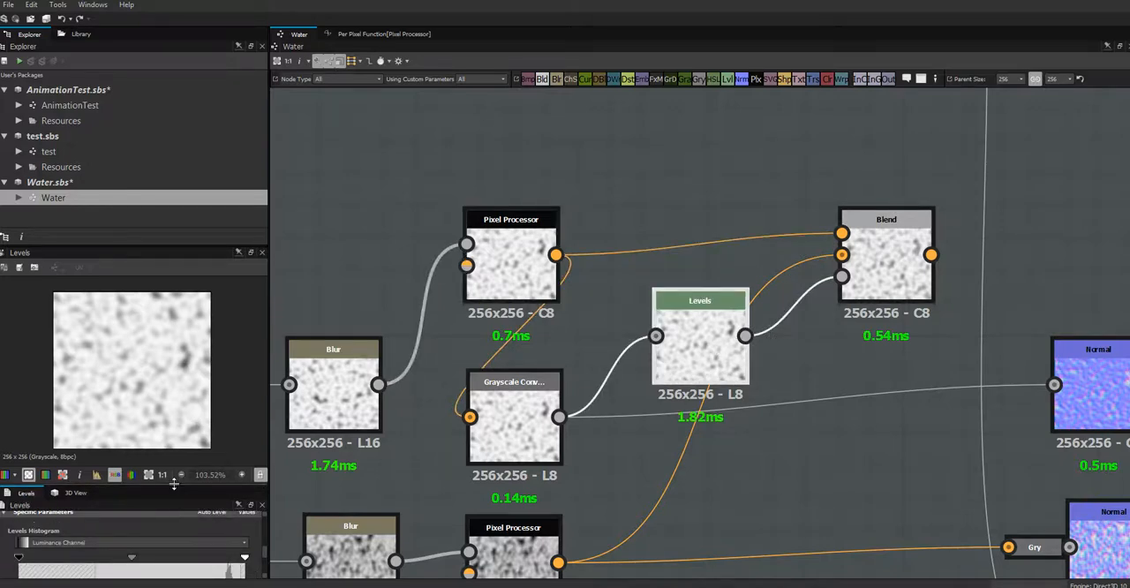
drag(175, 485, 230, 302)
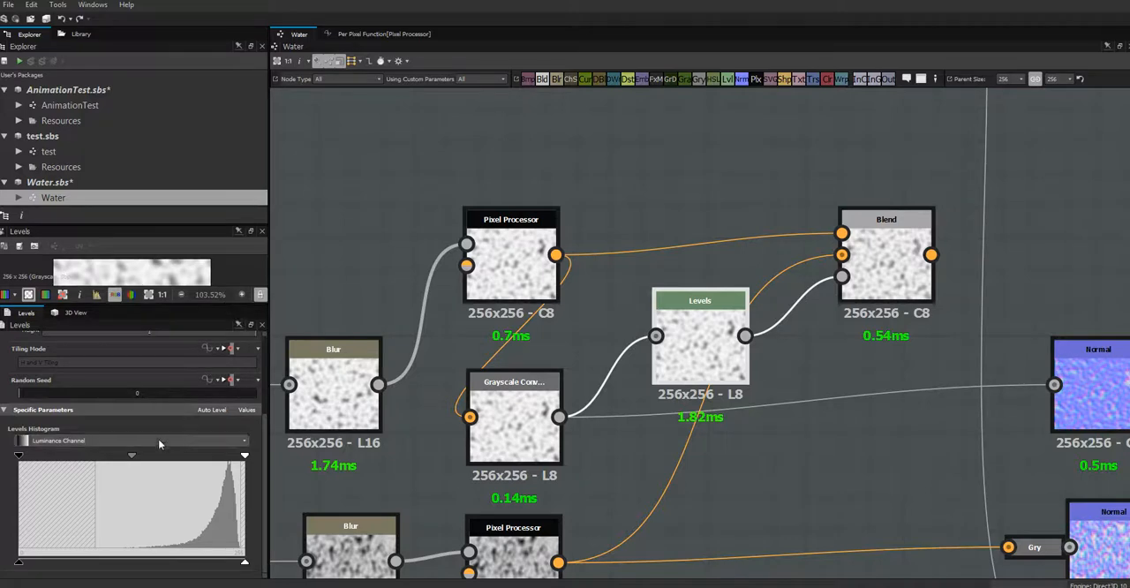
drag(192, 227, 192, 150)
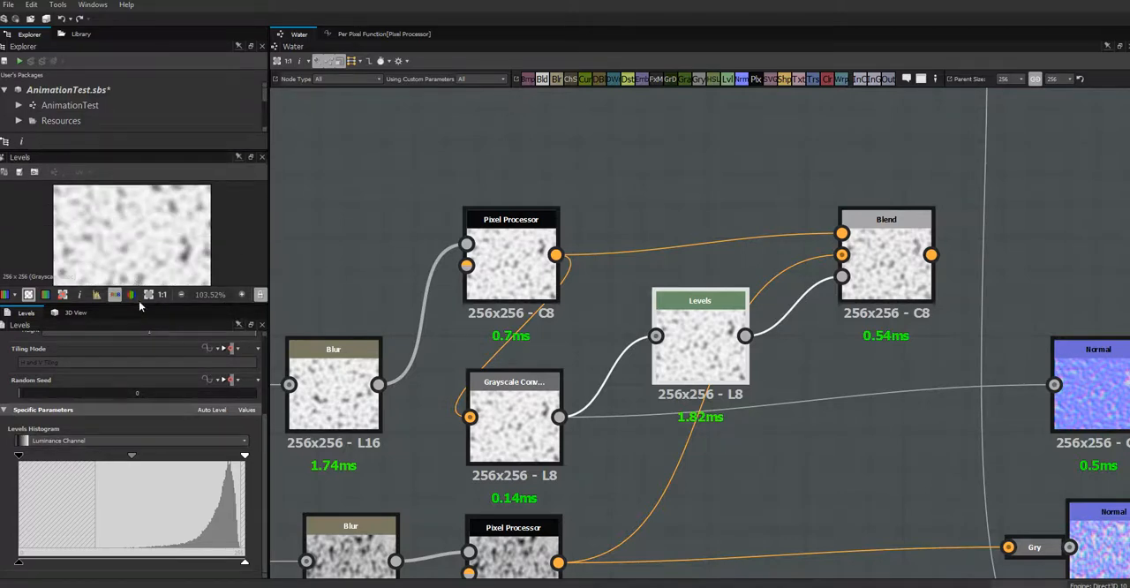
drag(139, 304, 151, 362)
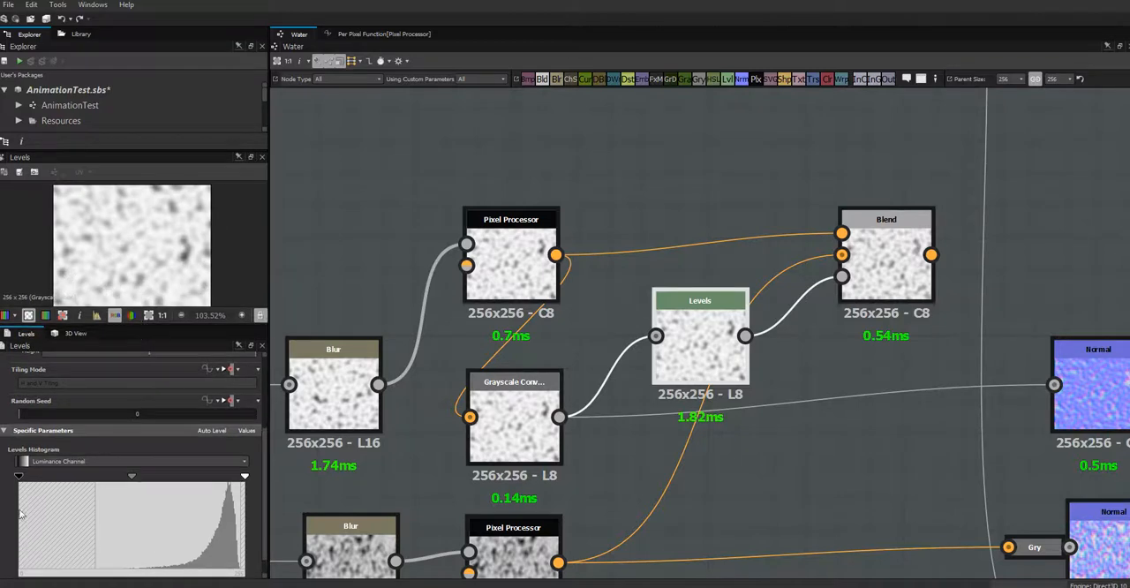
- Increase the Levels contrast by raising the black point, lowering the white point and moving the midtone toward white; shift the node slightly down
drag(21, 480, 35, 481)
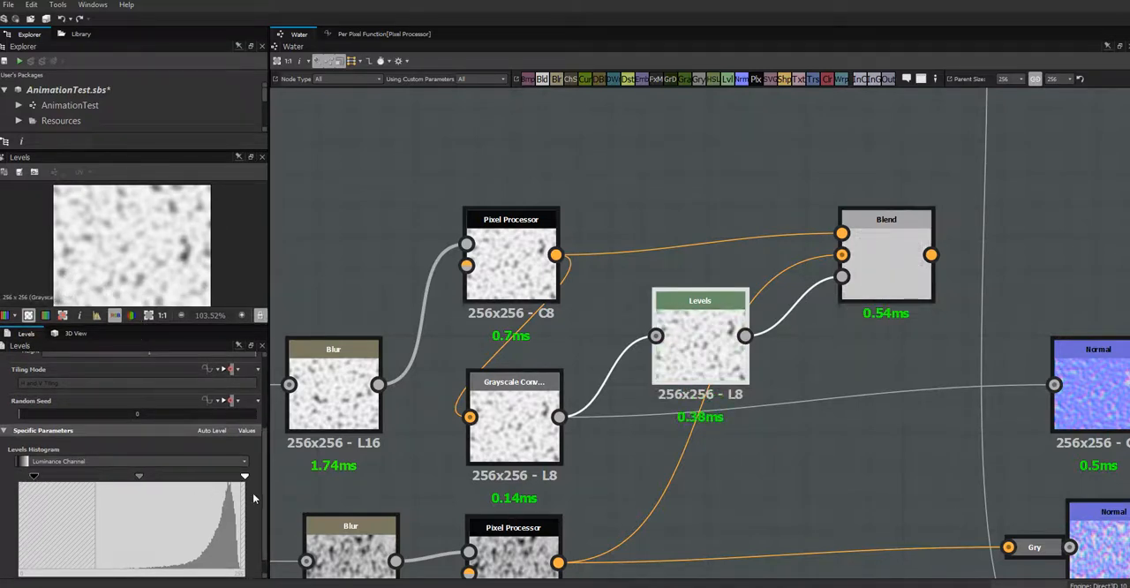
drag(244, 479, 235, 480)
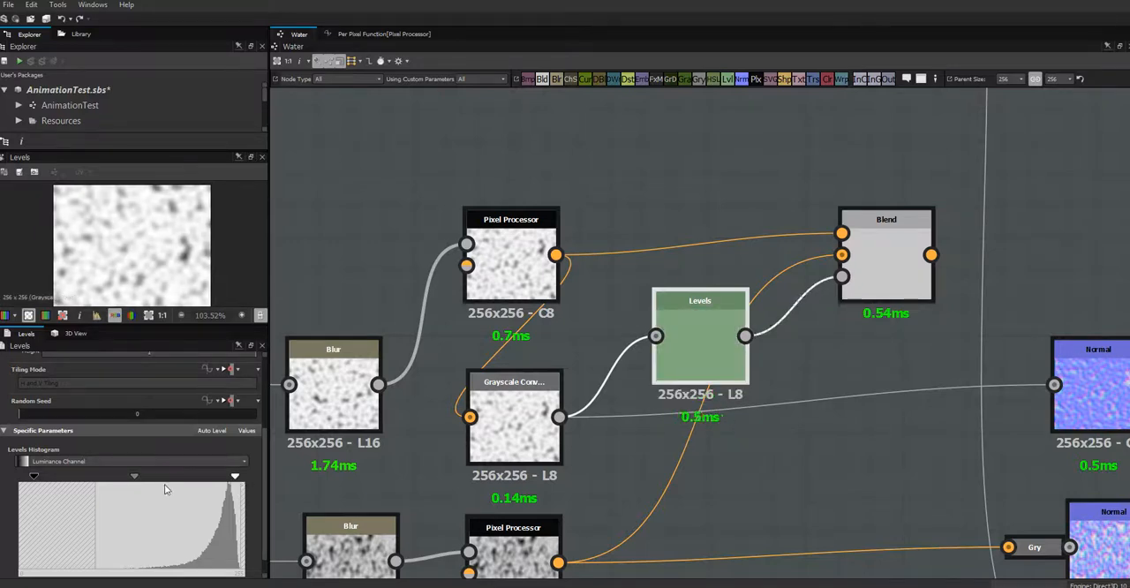
drag(137, 479, 178, 474)
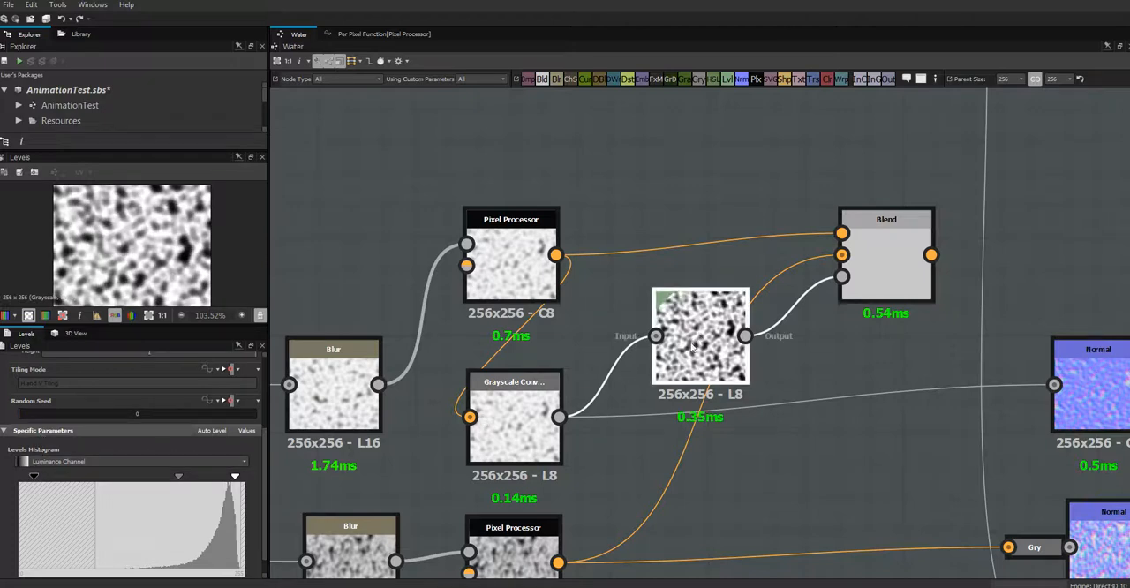
drag(692, 347, 690, 360)
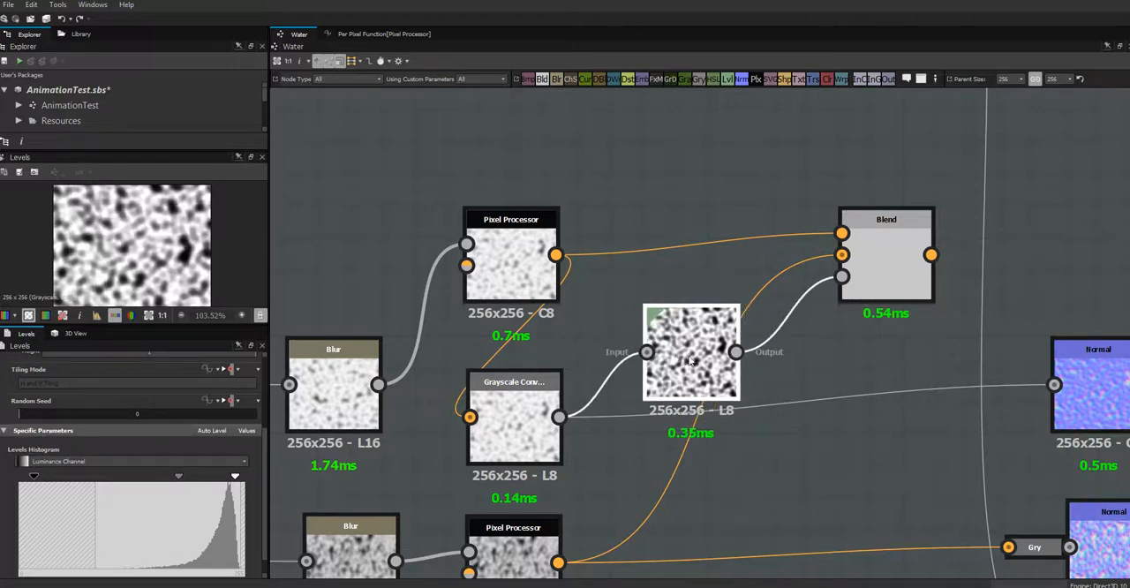
- Compare the previews of the Blend, both Pixel Processors and the Grayscale Conversion to see how the patterns mix
click(881, 260)
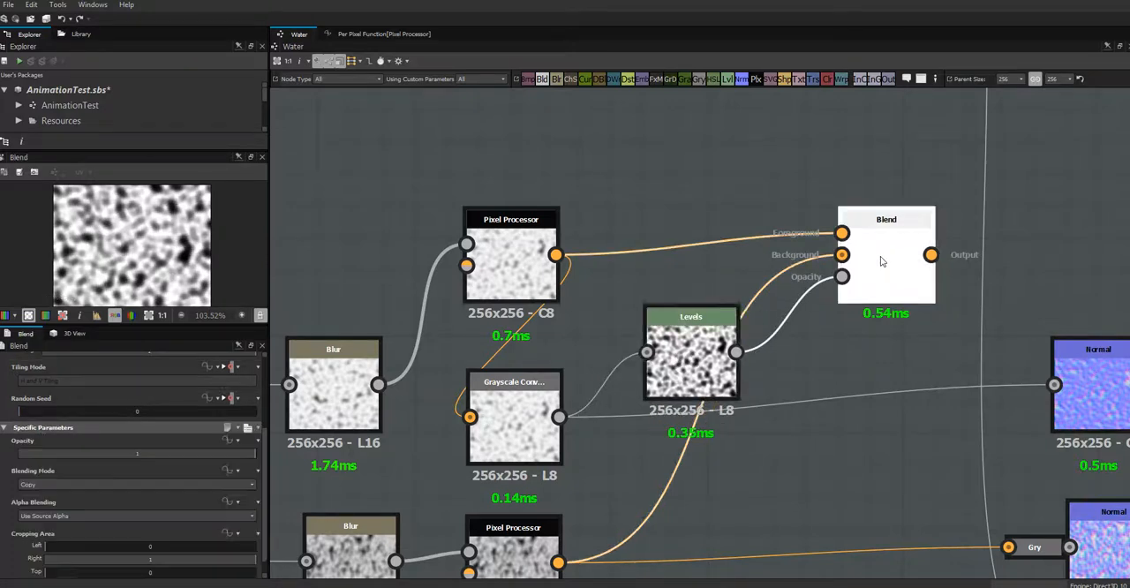
click(512, 267)
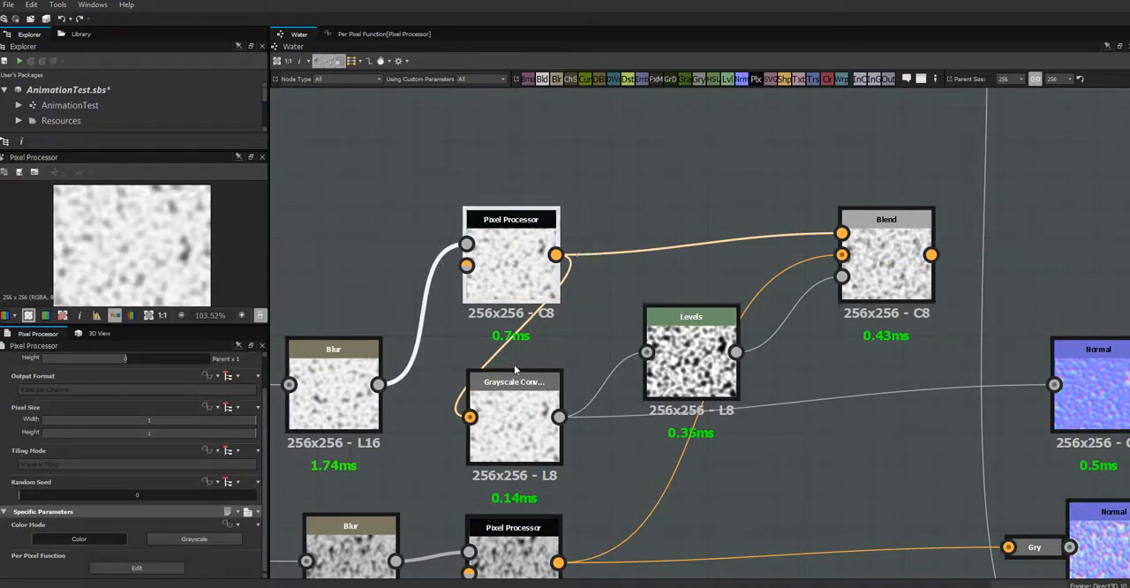
click(505, 427)
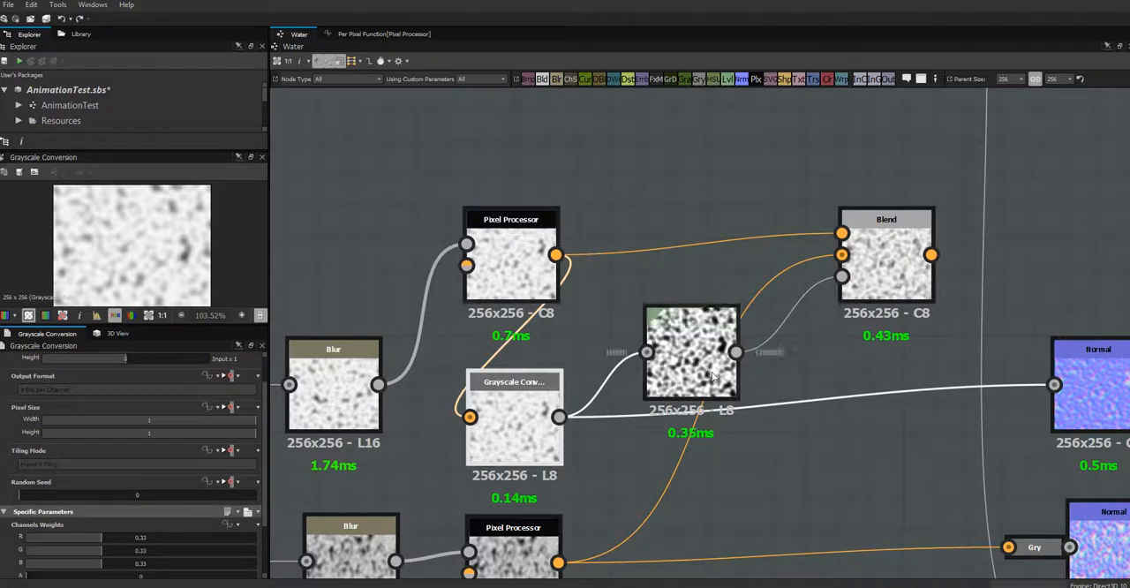
click(519, 552)
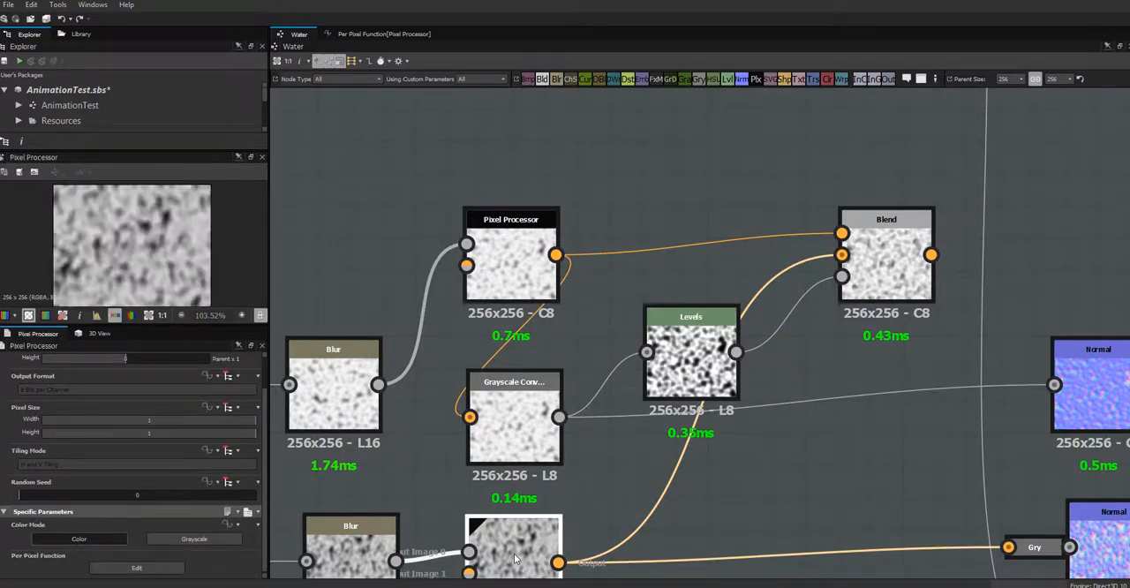
click(890, 265)
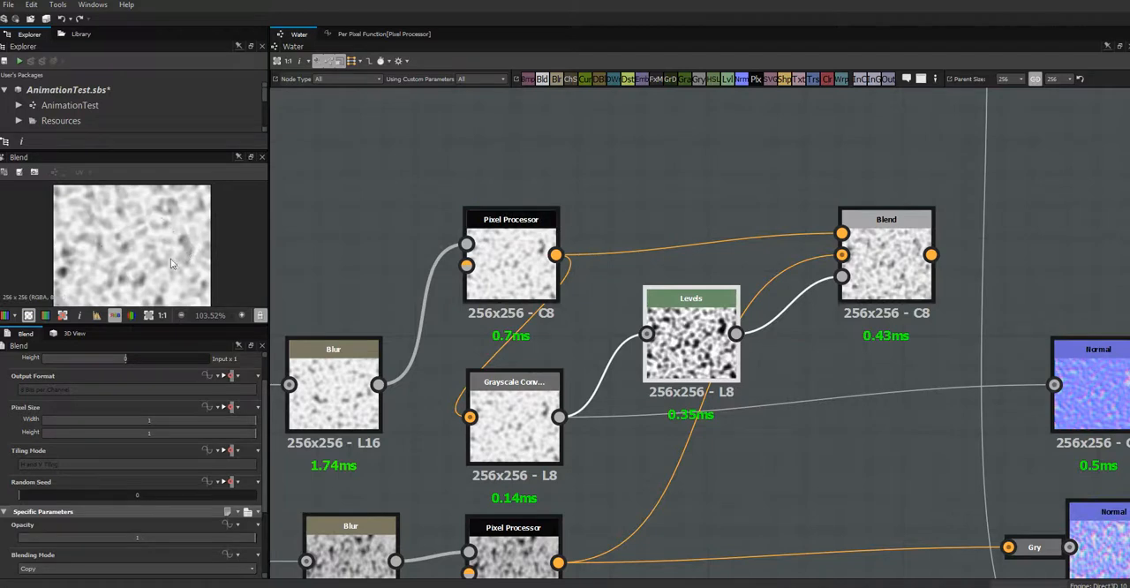
- Lower the upper Pixel Processor and Blend to tighten the Cells layout, and dock the Levels node onto the Blend
scroll(791, 413, down, 3)
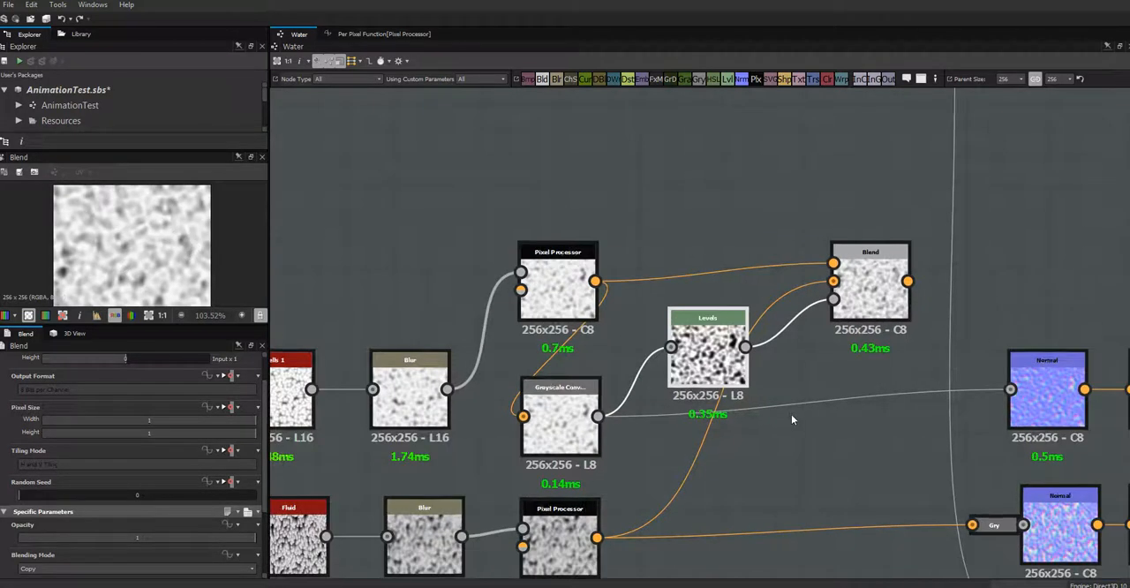
scroll(789, 424, down, 5)
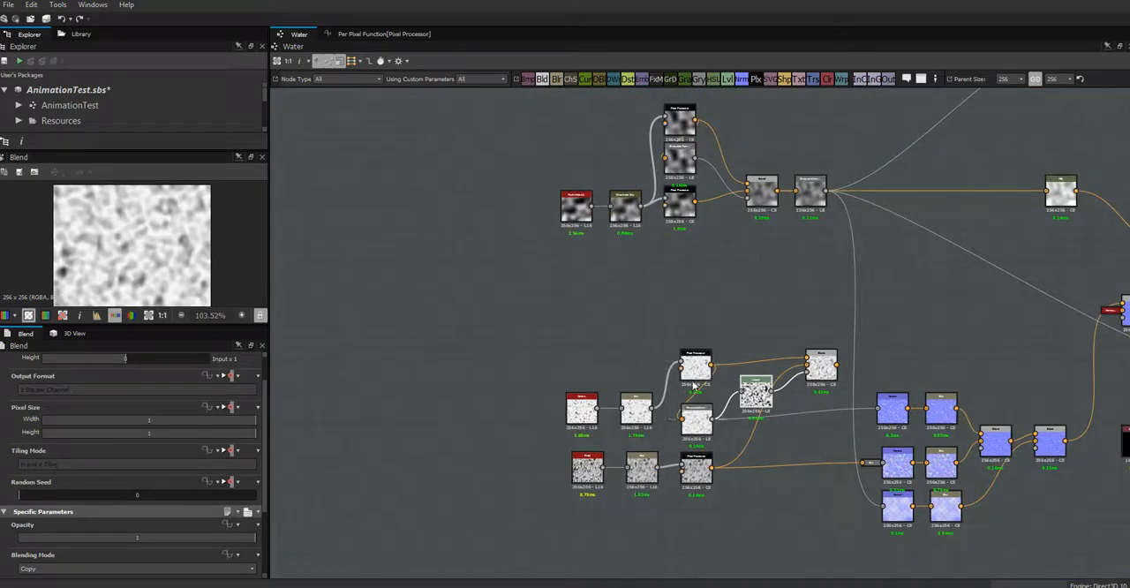
drag(694, 367, 694, 378)
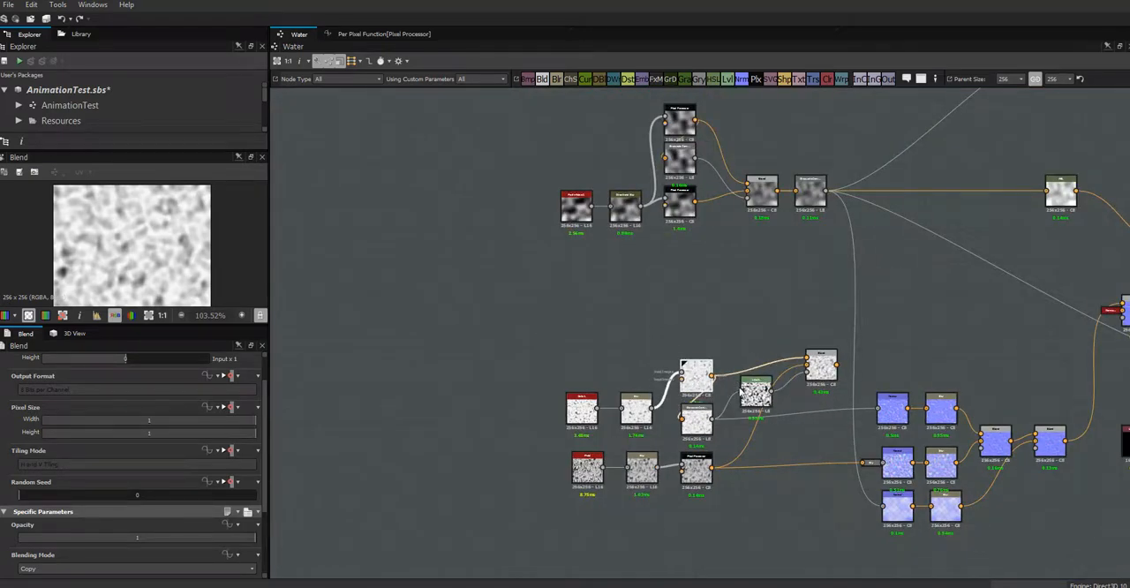
drag(825, 357, 825, 370)
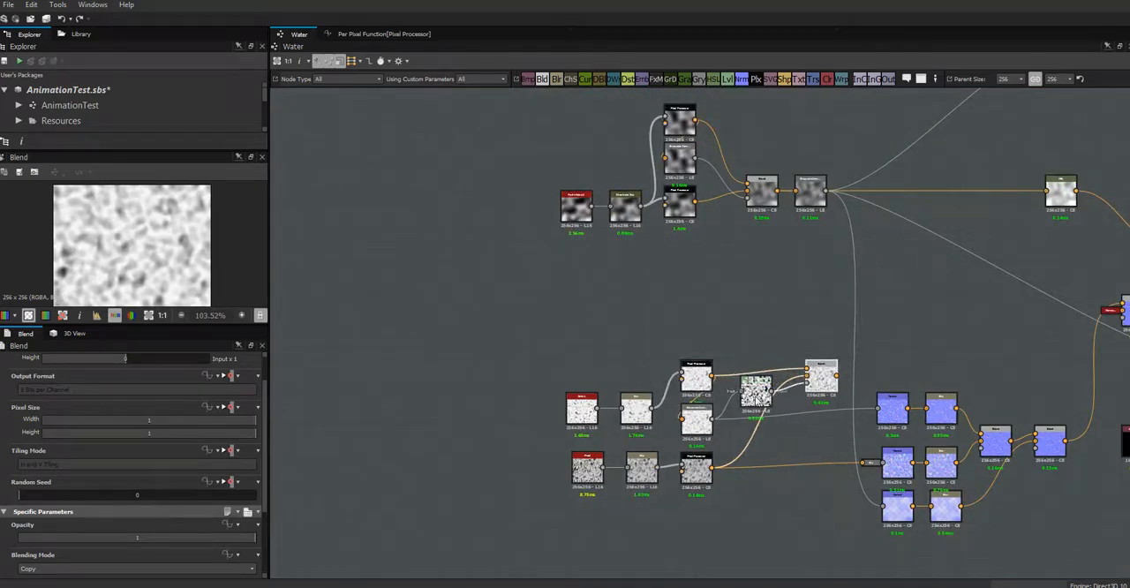
drag(756, 399, 757, 404)
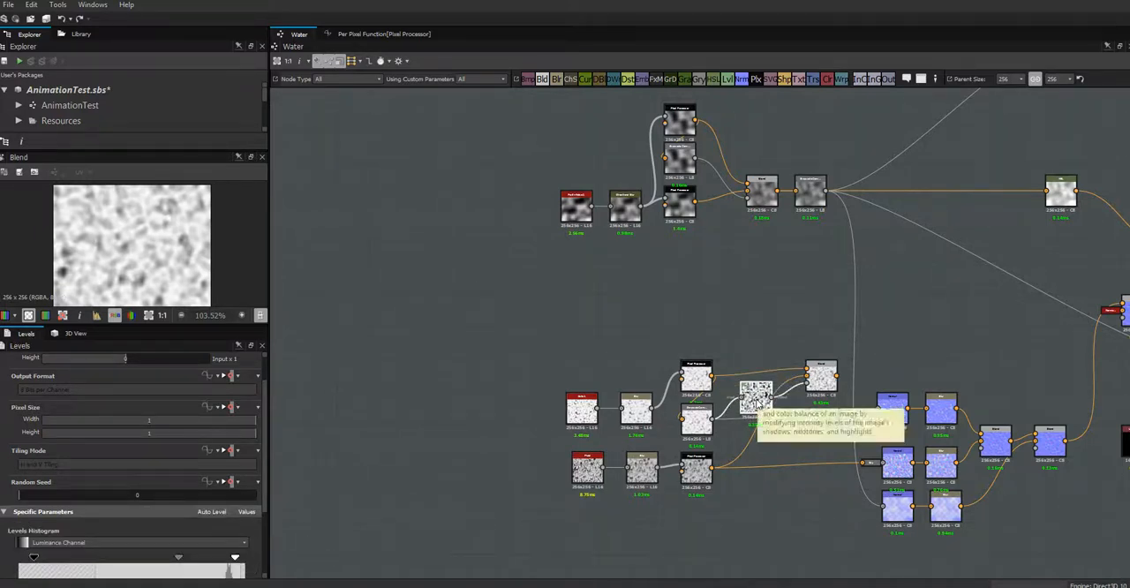
key(d)
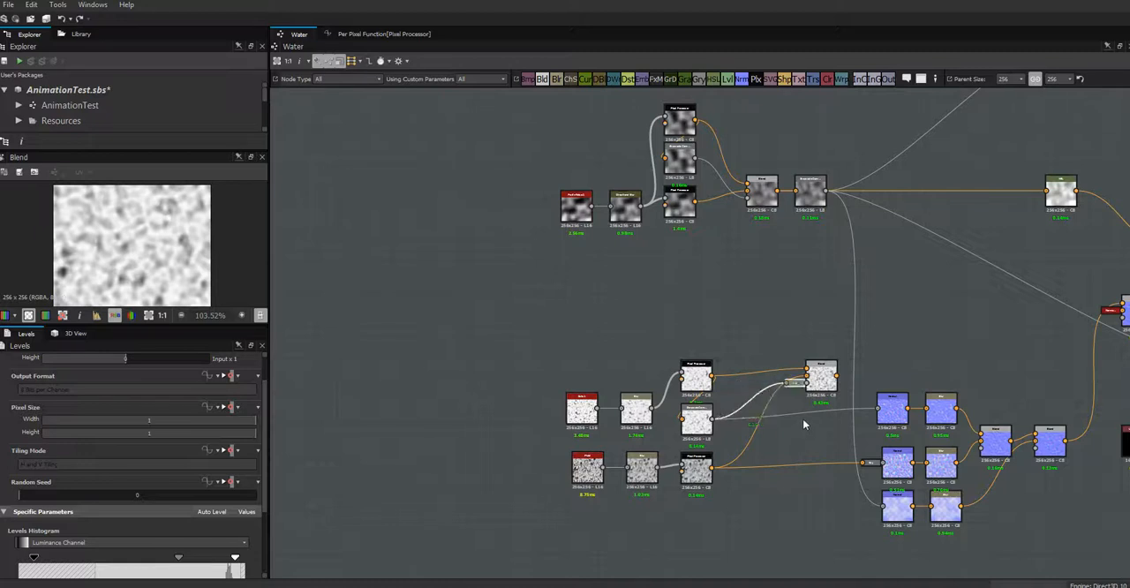
- Check the docked Levels node and move the Blend closer to the Pixel Processors
click(824, 439)
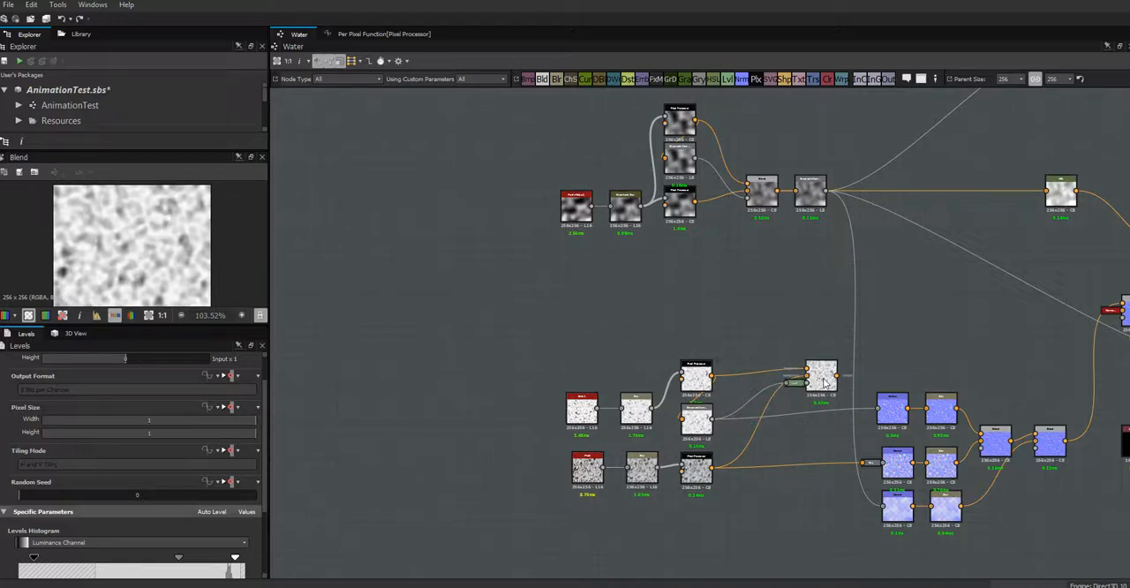
click(819, 386)
click(795, 384)
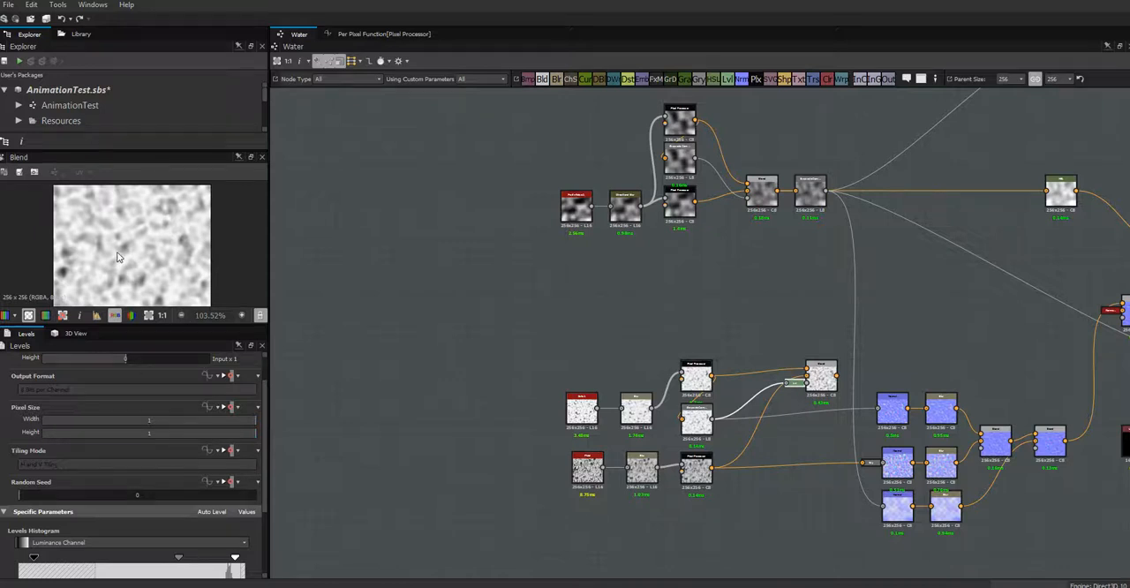
scroll(885, 340, up, 2)
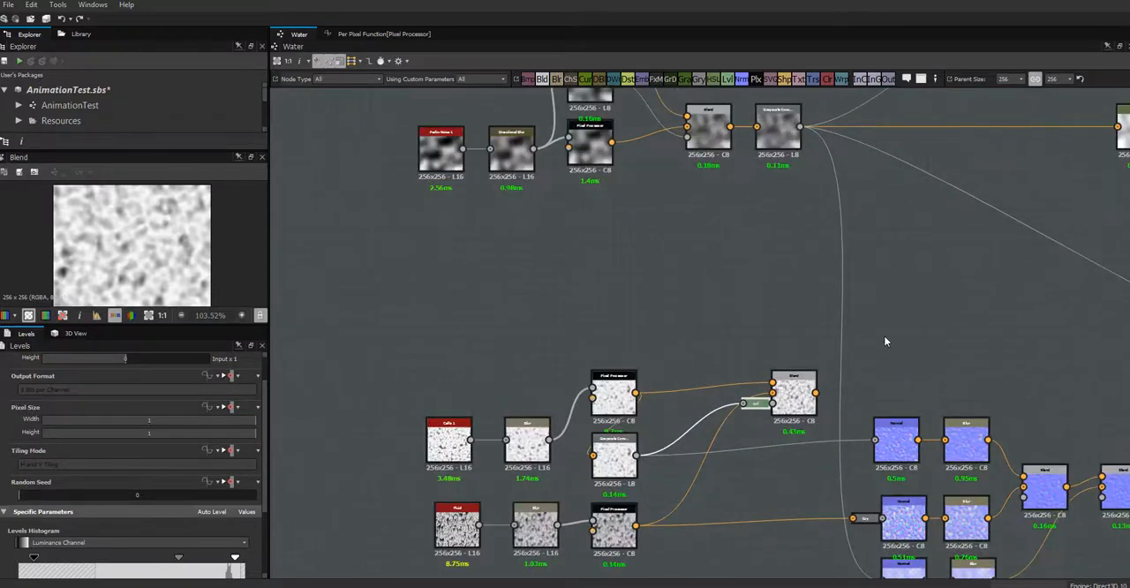
drag(794, 381, 761, 404)
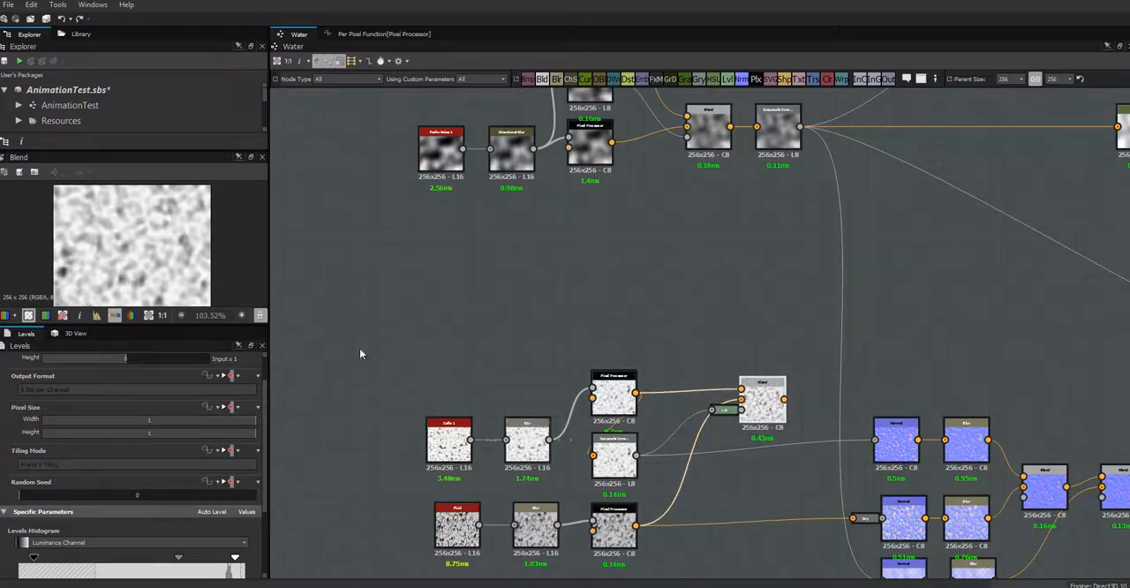
- Move the whole Cells and Fluid node group up beneath the Perlin Noise chain, and tuck the Blend closer to its Pixel Processors
scroll(598, 310, down, 2)
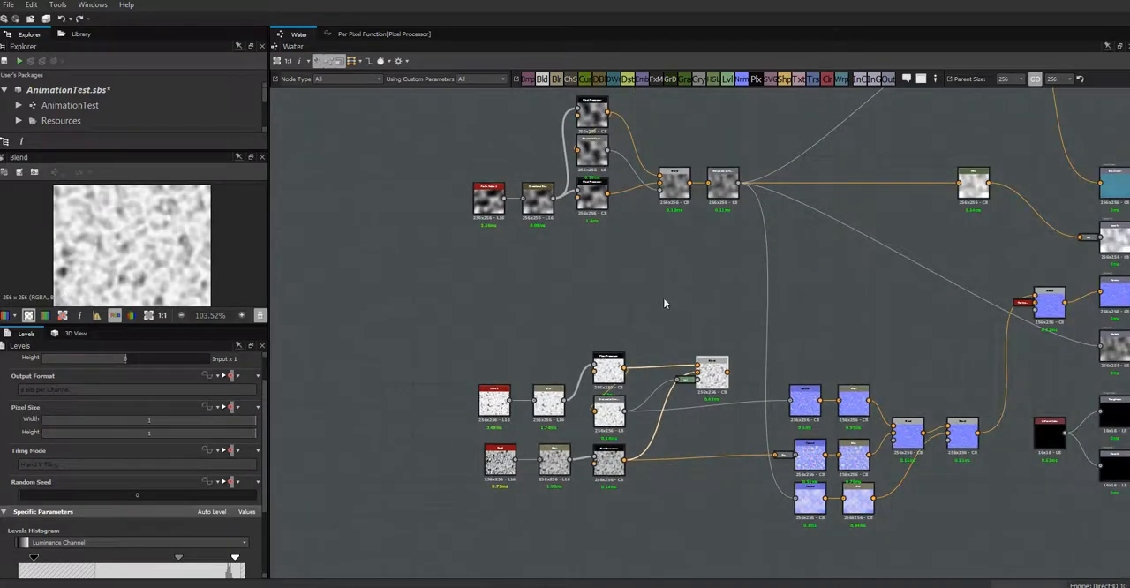
drag(442, 295, 739, 512)
drag(616, 468, 610, 361)
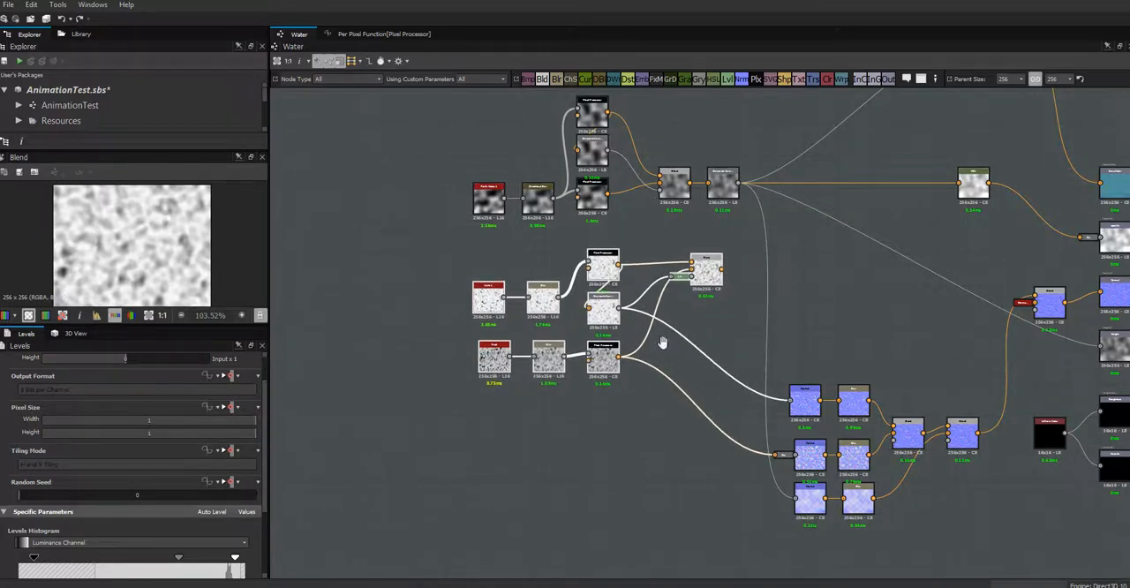
middle_drag(664, 336, 647, 394)
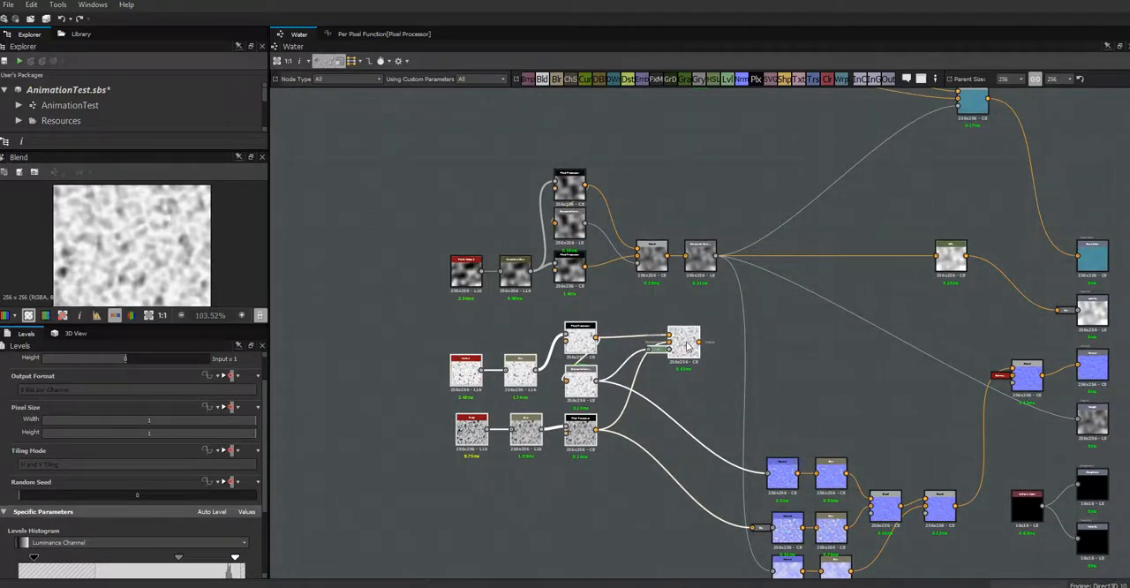
drag(675, 353, 676, 342)
click(697, 378)
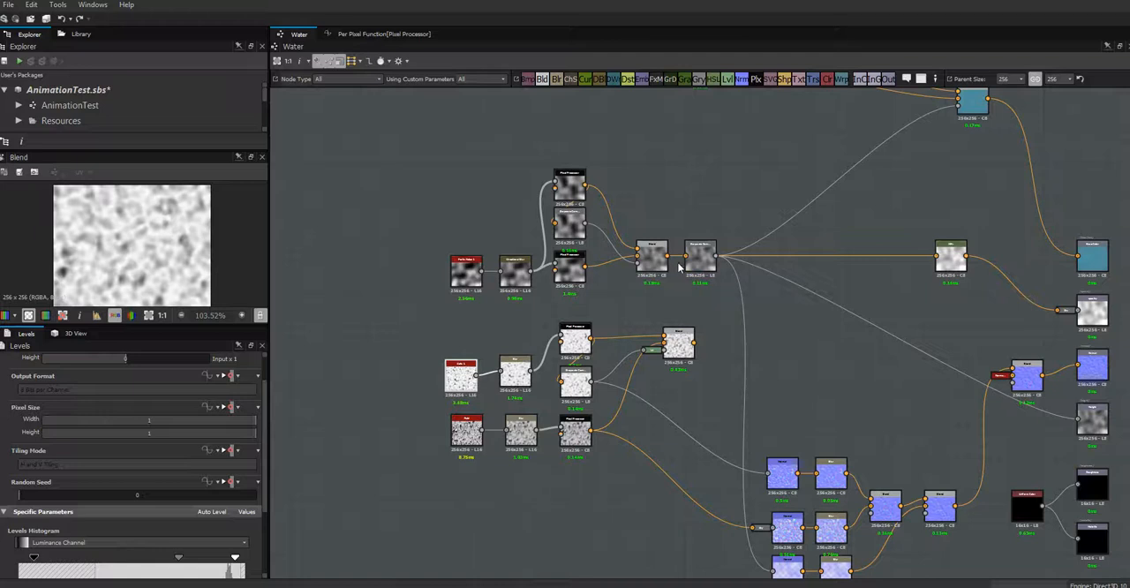
drag(680, 348, 659, 368)
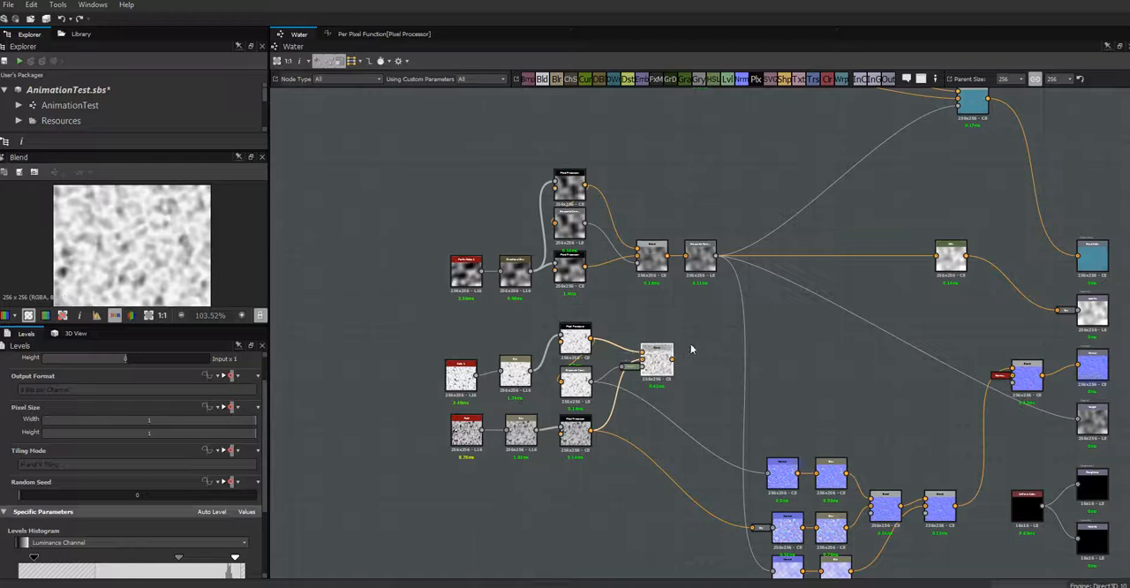
- Add a Grayscale Conversion node and place it in the open space above the Normal nodes
drag(698, 80, 709, 360)
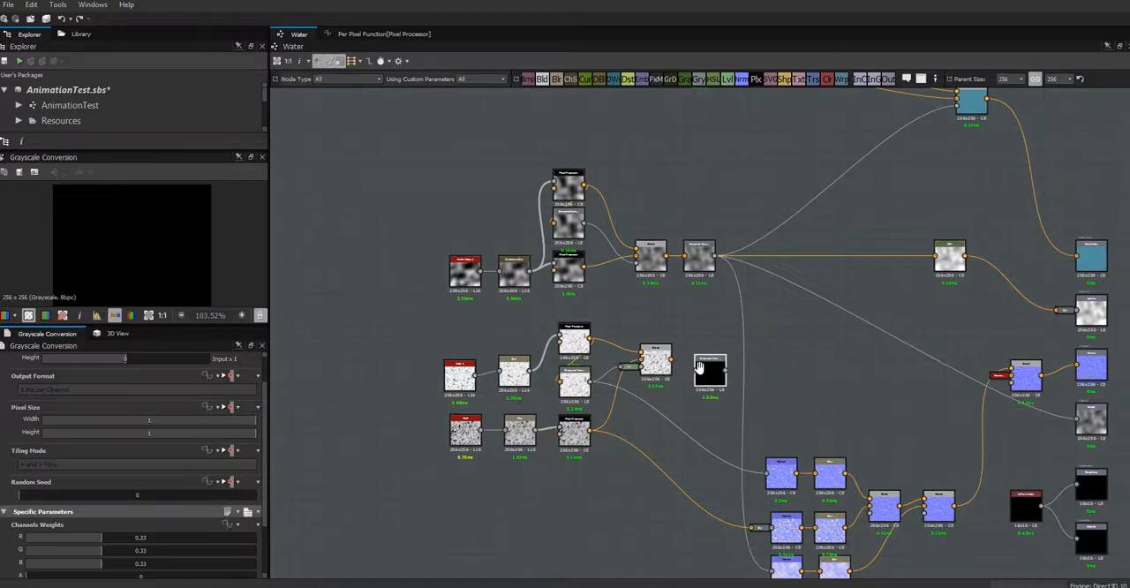
middle_drag(758, 381, 643, 365)
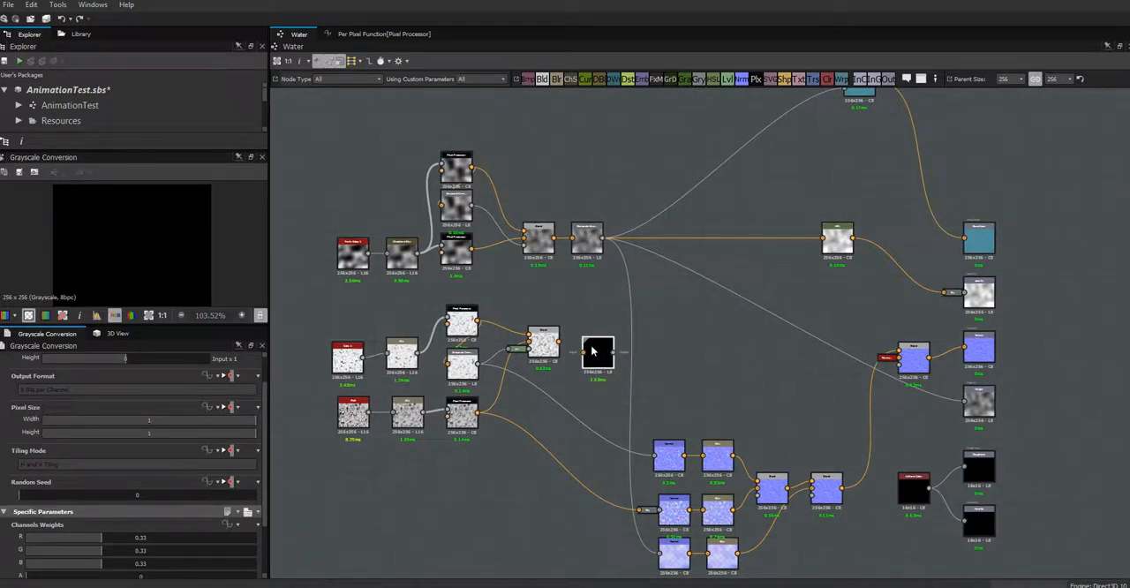
drag(595, 354, 682, 382)
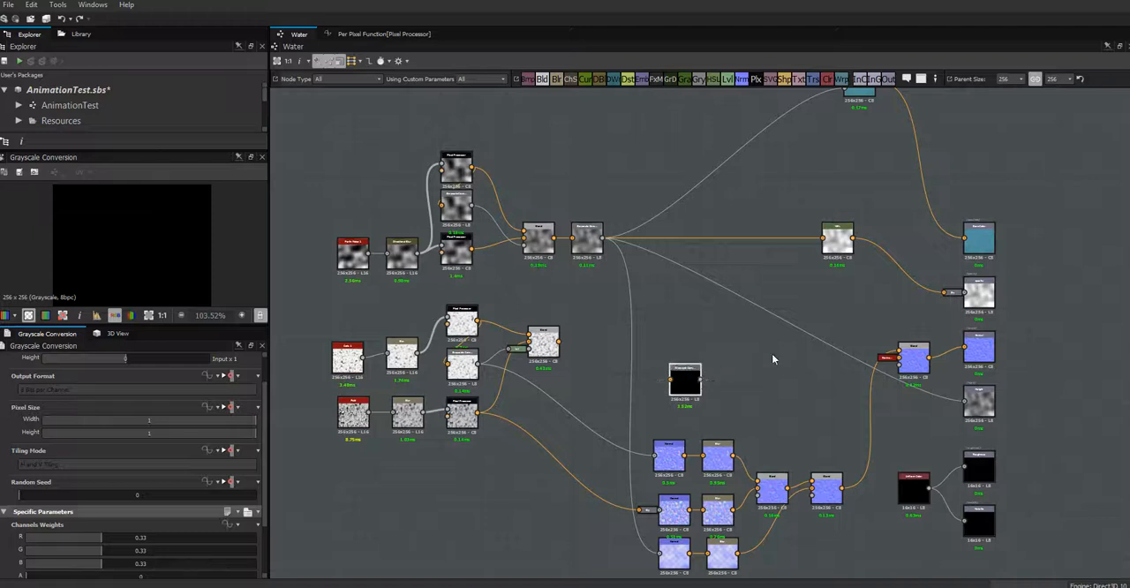
- Remove the link from the Perlin Noise chain's Grayscale Conversion to the HSL node, and move the HSL node aside
click(837, 238)
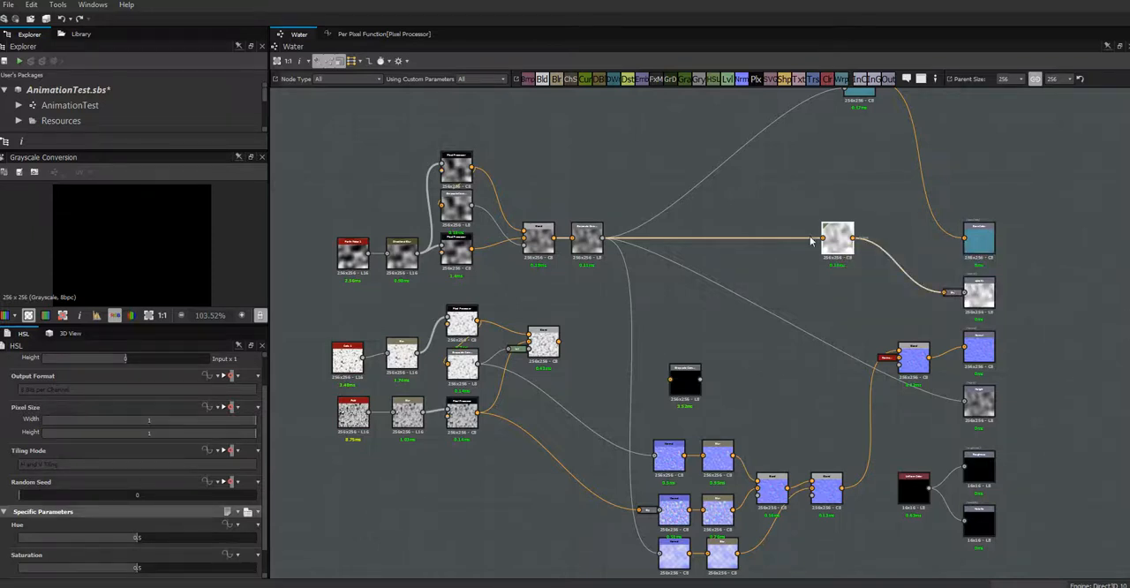
click(738, 236)
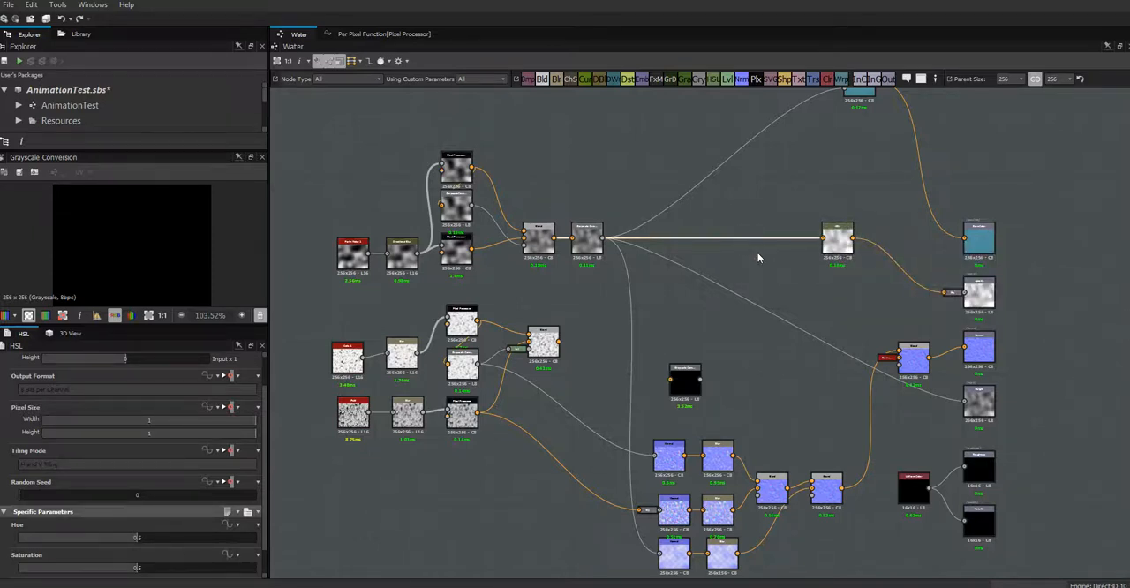
key(Delete)
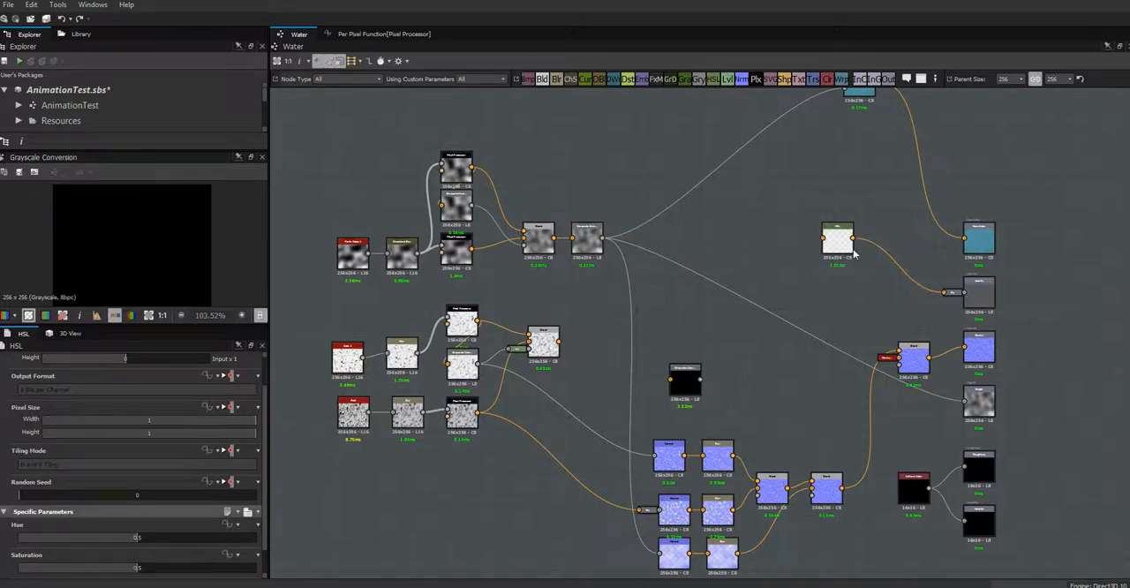
drag(839, 250, 782, 272)
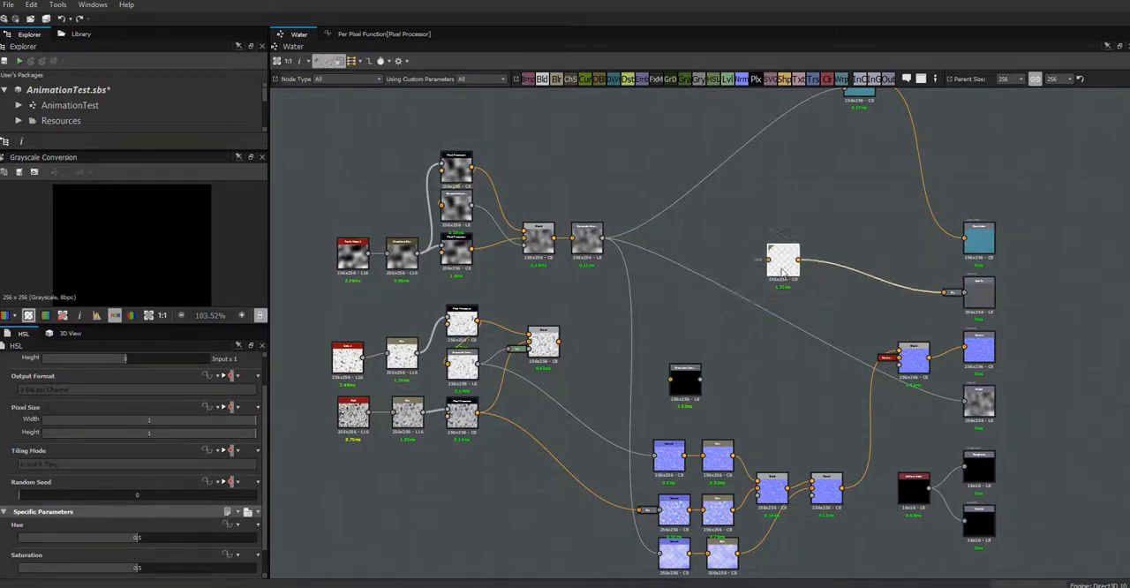
- Reposition the Cells and Fluid Blend slightly and connect the loose Grayscale Conversion node directly after it
mouse_move(547, 349)
mouse_down()
mouse_move(558, 336)
mouse_move(545, 332)
mouse_up()
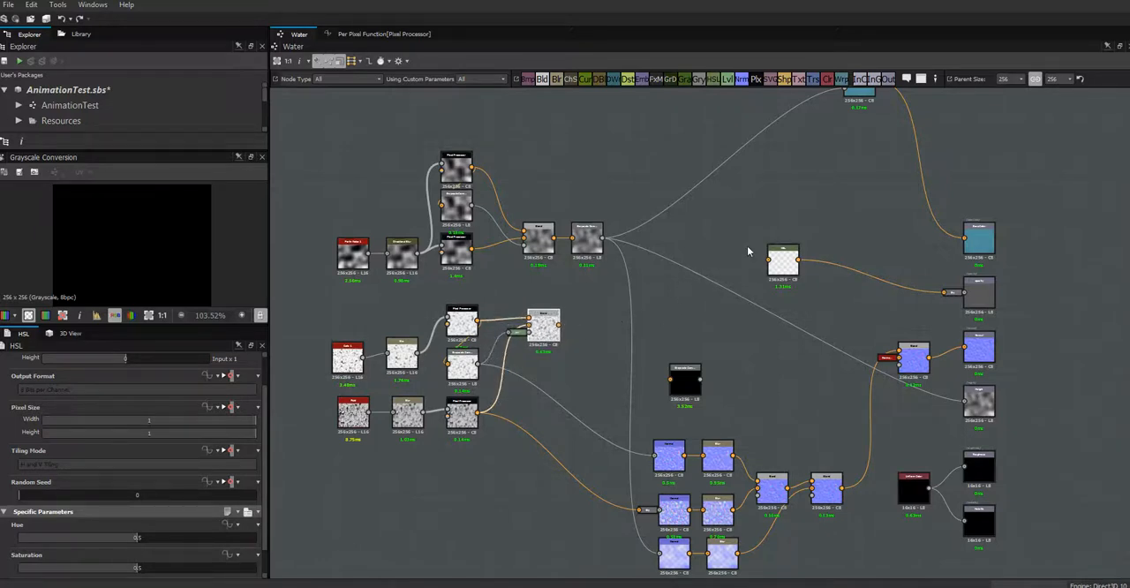
drag(548, 335, 548, 345)
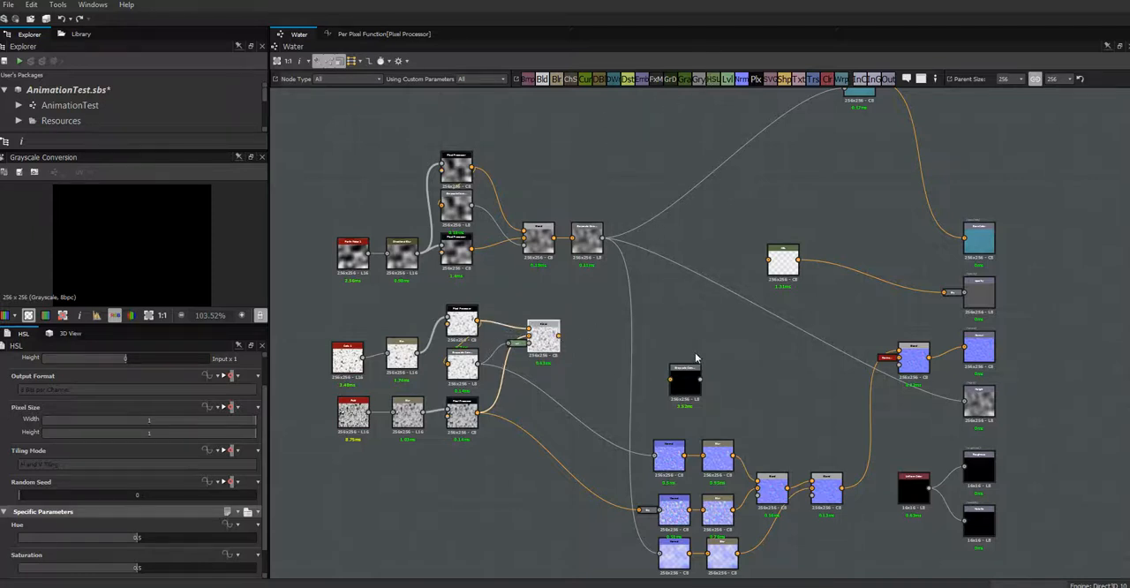
drag(690, 386, 593, 339)
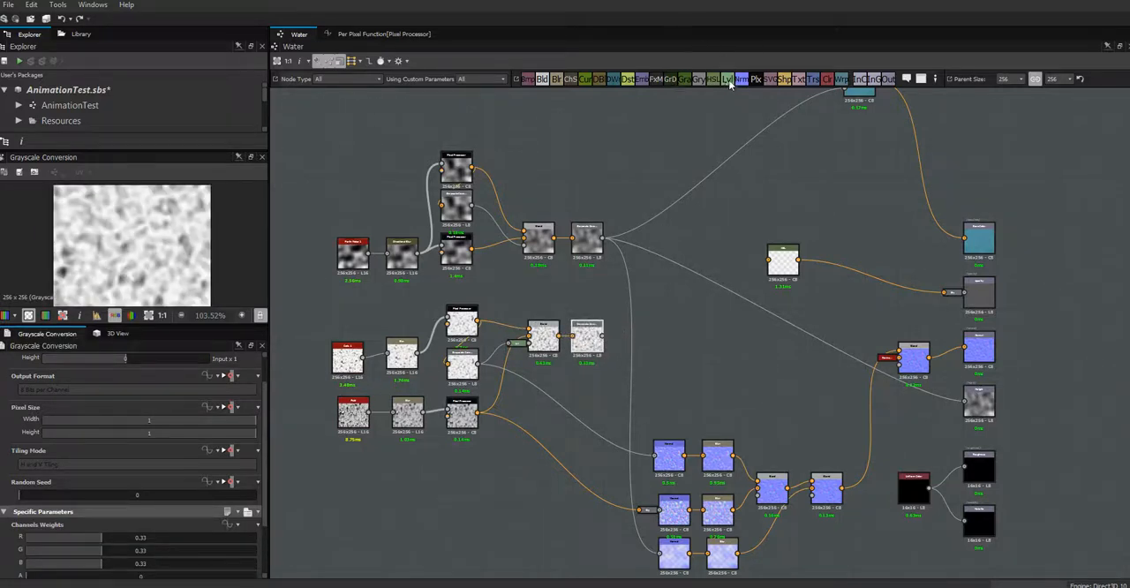
- Add a Levels node after the Cells and Fluid Grayscale Conversion, connect the two, and preview the Levels output
drag(729, 82, 668, 329)
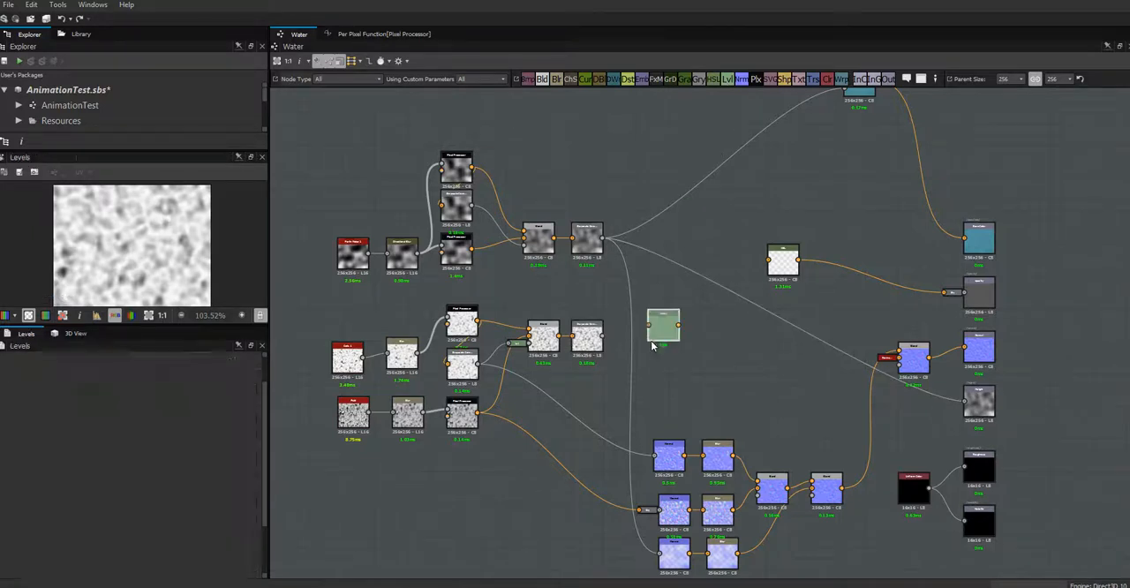
click(589, 343)
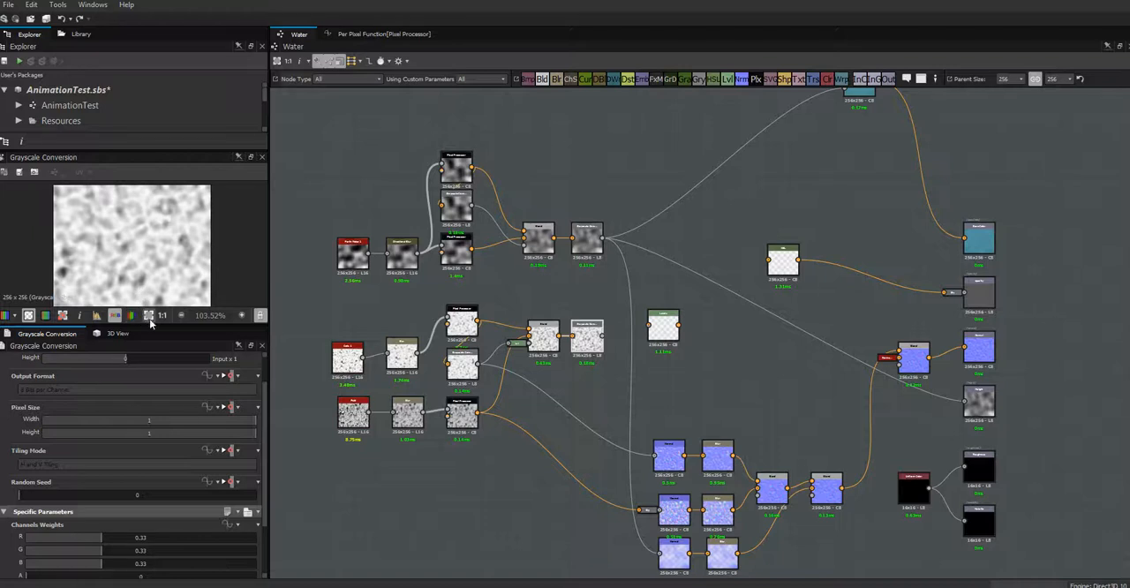
drag(155, 323, 152, 390)
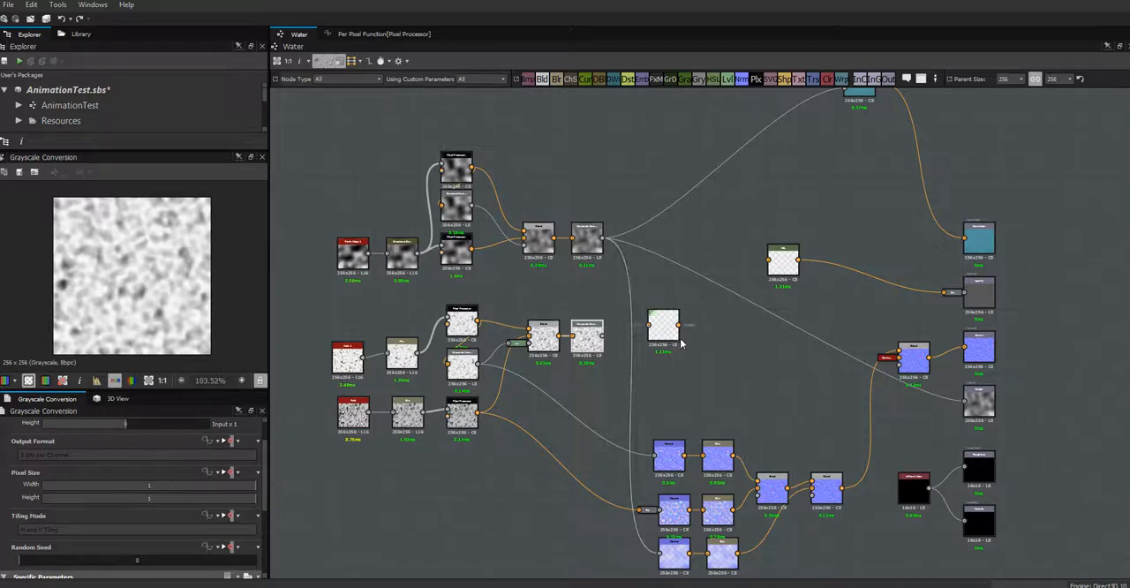
drag(604, 335, 657, 333)
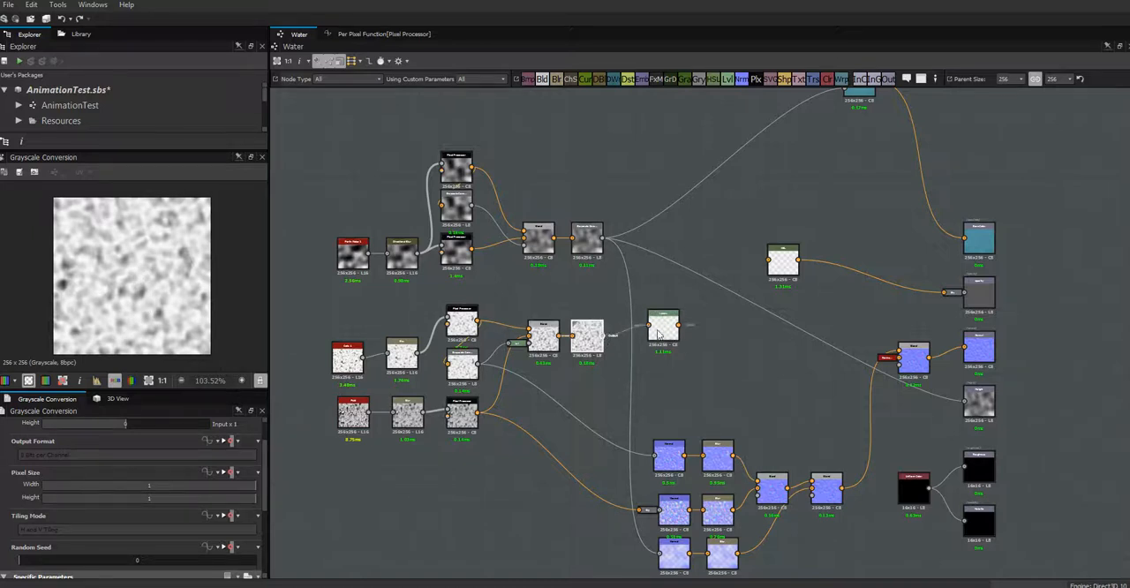
double_click(662, 328)
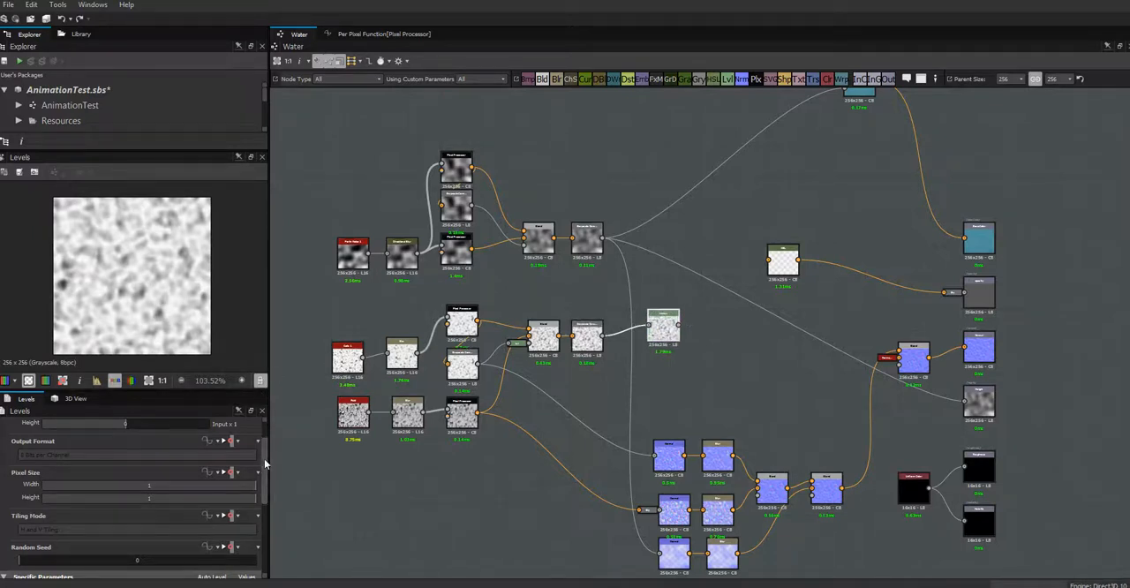
- Brighten the midtones of the Cells and Fluid Levels node and shift the node closer to its Grayscale Conversion
drag(265, 461, 266, 523)
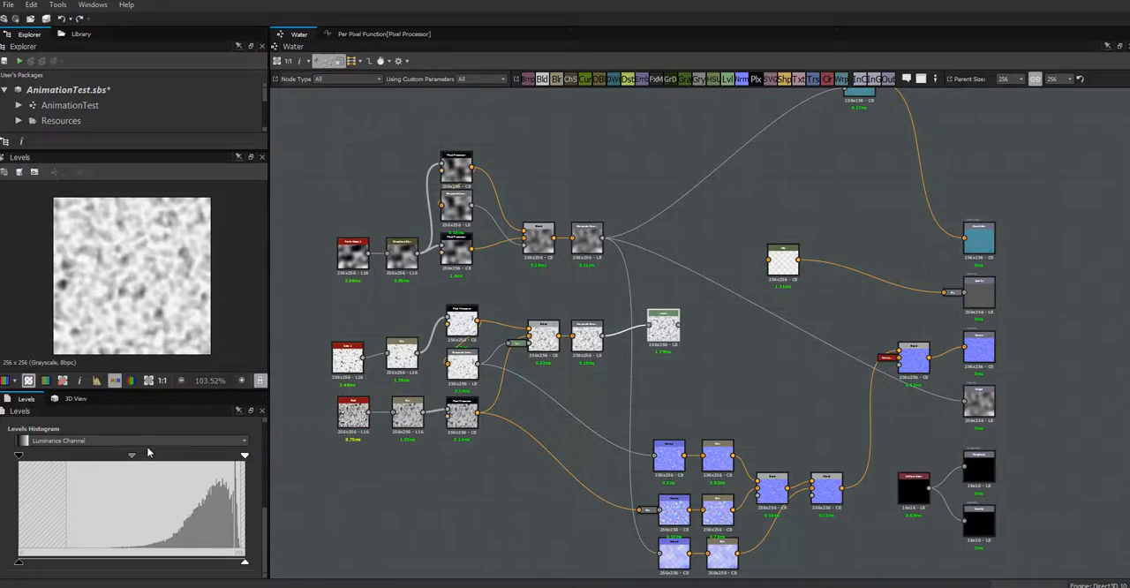
drag(132, 456, 100, 472)
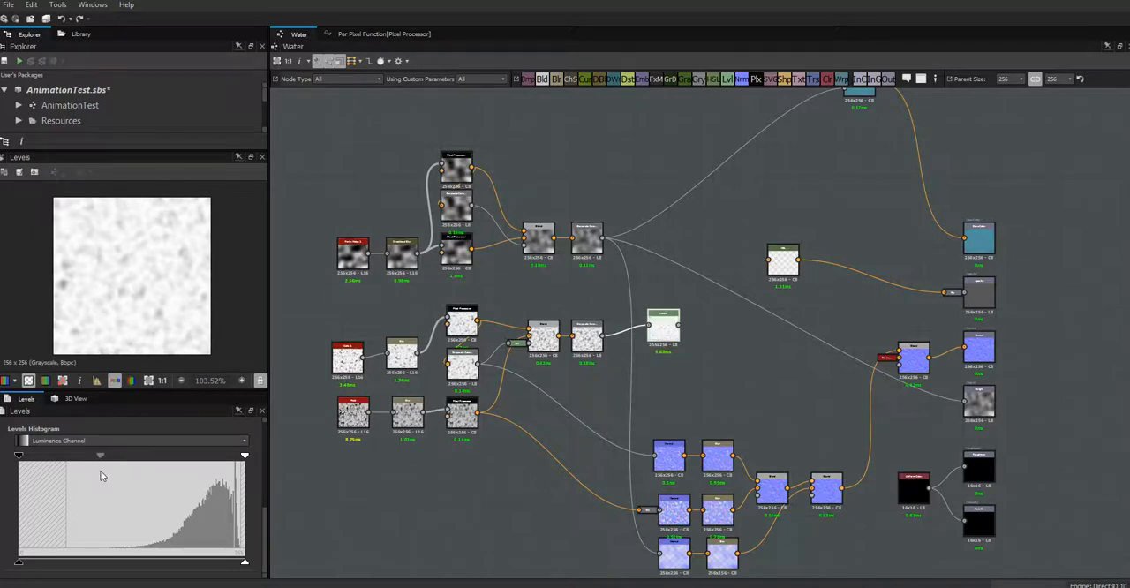
drag(101, 477, 103, 477)
drag(103, 456, 110, 456)
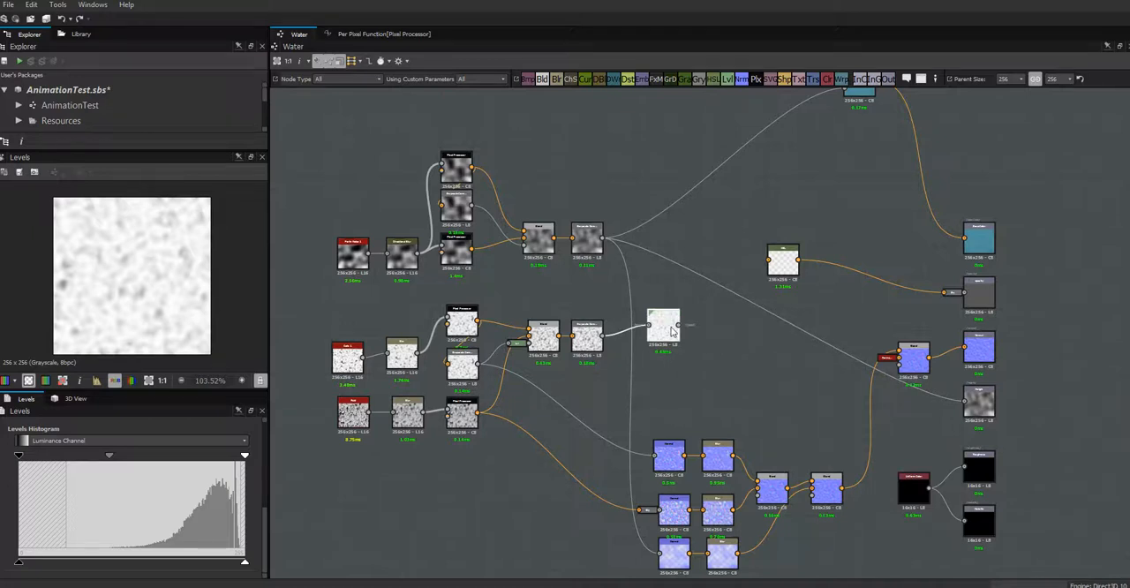
drag(664, 341, 661, 349)
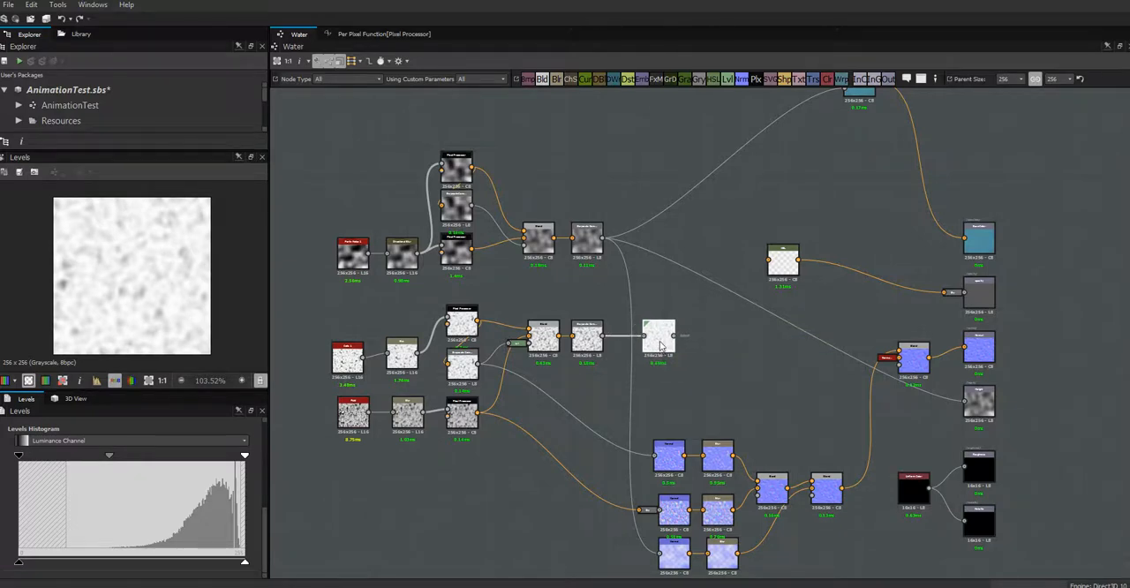
drag(660, 342, 658, 337)
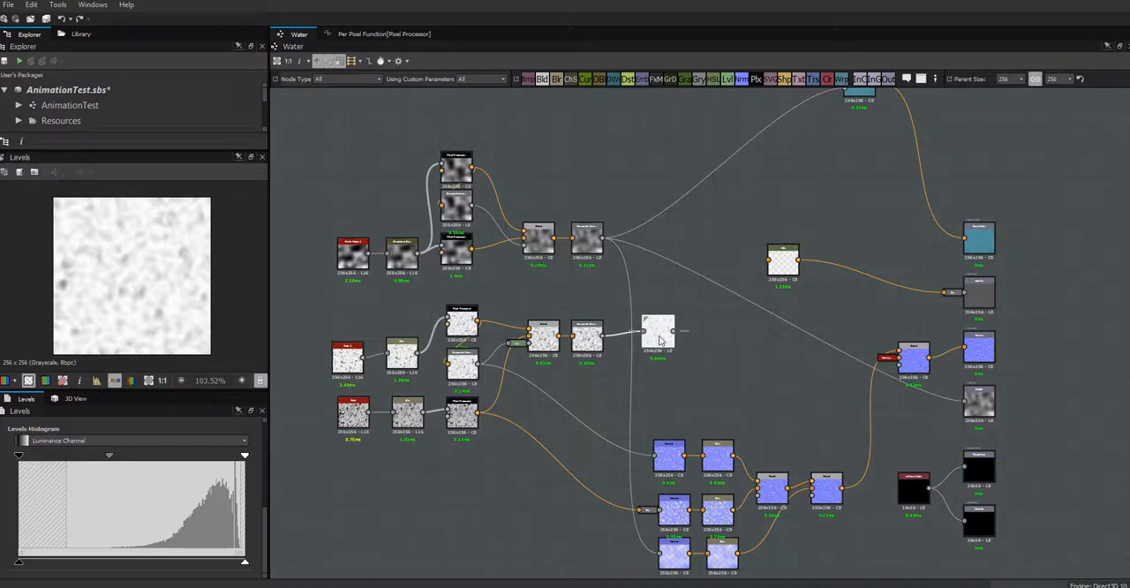
- Add a second Levels node and feed it from the Perlin Noise chain's Grayscale Conversion
click(586, 238)
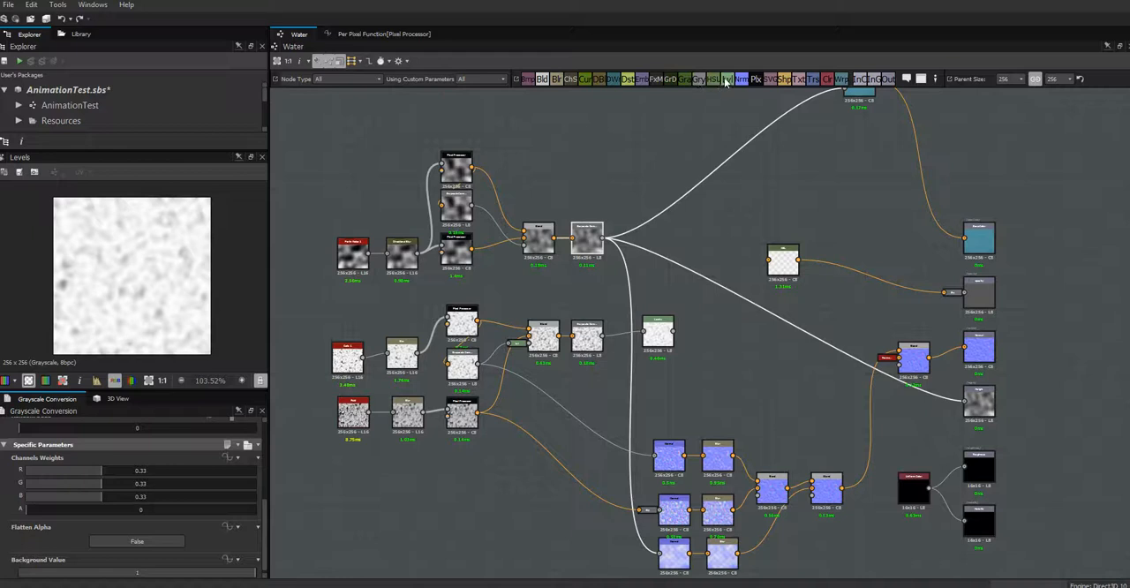
drag(725, 81, 711, 231)
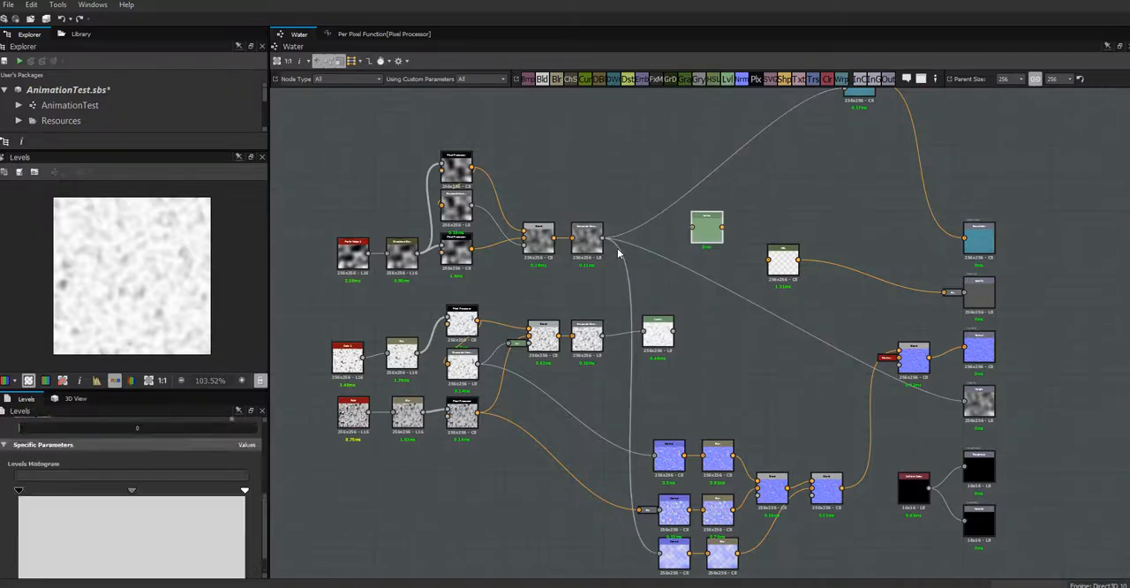
drag(648, 236, 697, 256)
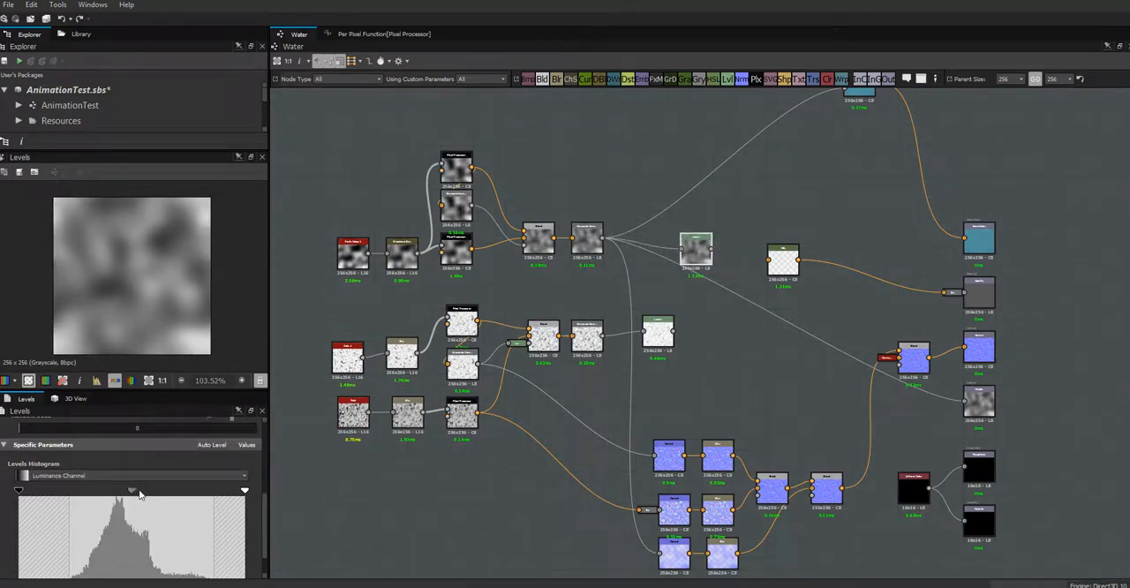
- Brighten the midtones of the Perlin Noise Levels node and place it above the other Levels node
drag(139, 493, 109, 499)
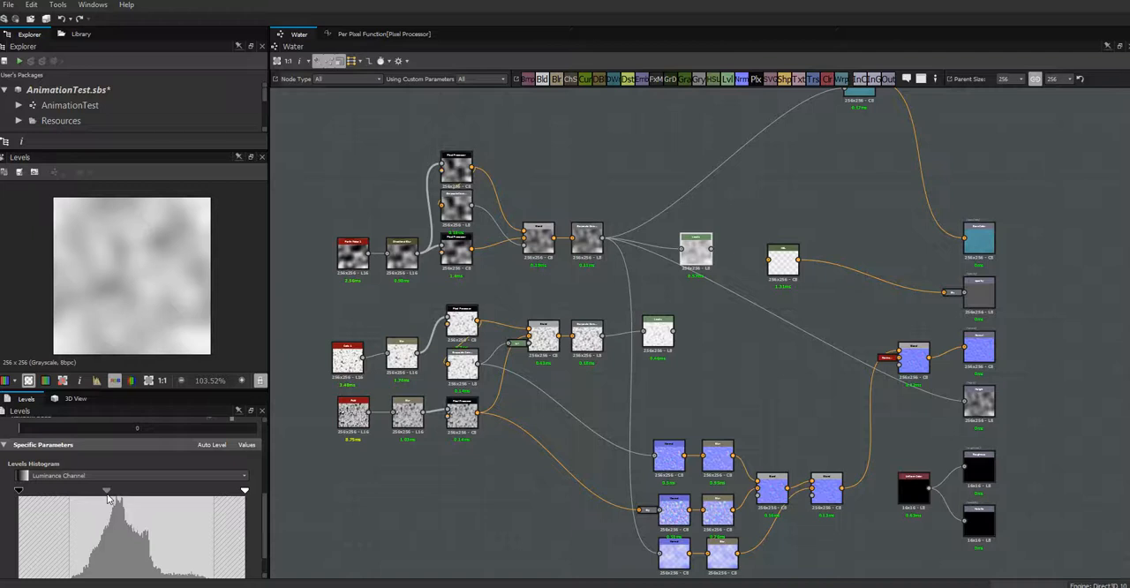
drag(109, 498, 105, 498)
drag(695, 269, 657, 280)
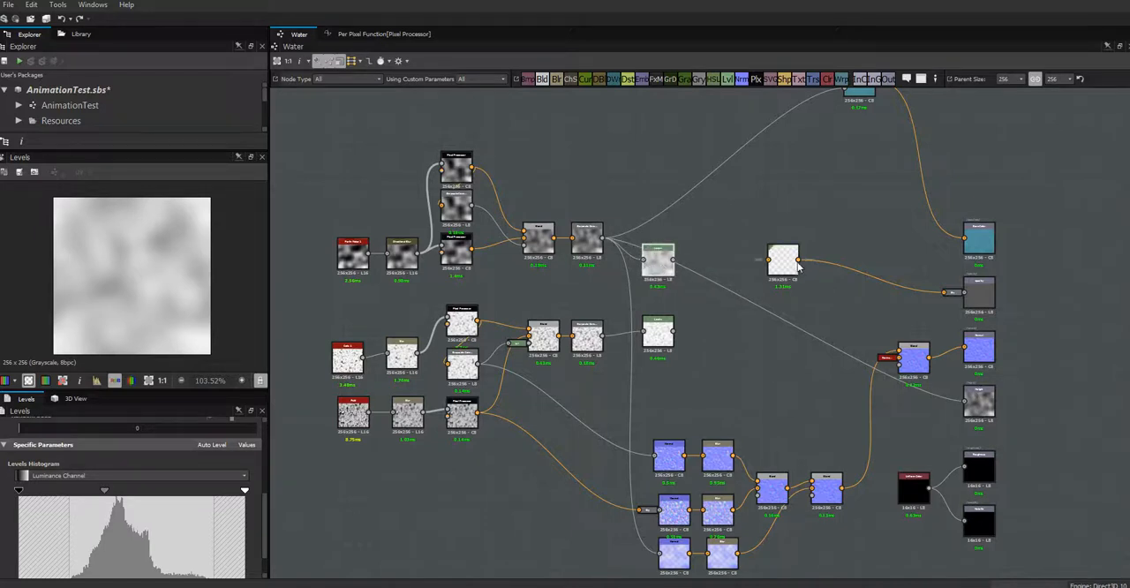
- Move the HSL node toward the outputs, add a Blend node before it, and connect both Levels nodes to the Blend
drag(797, 265, 850, 287)
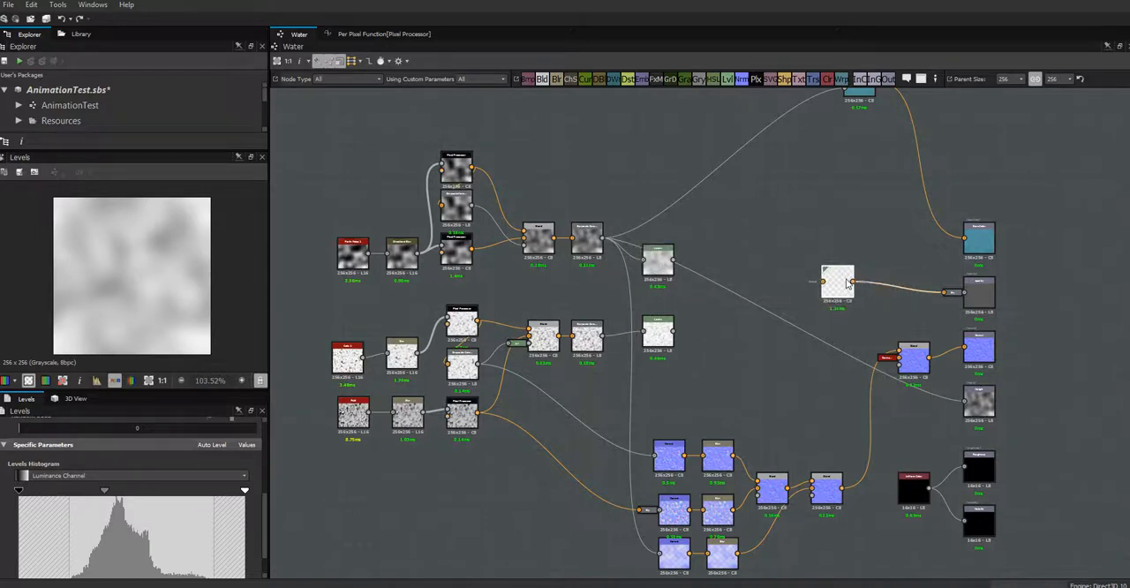
click(544, 81)
click(748, 268)
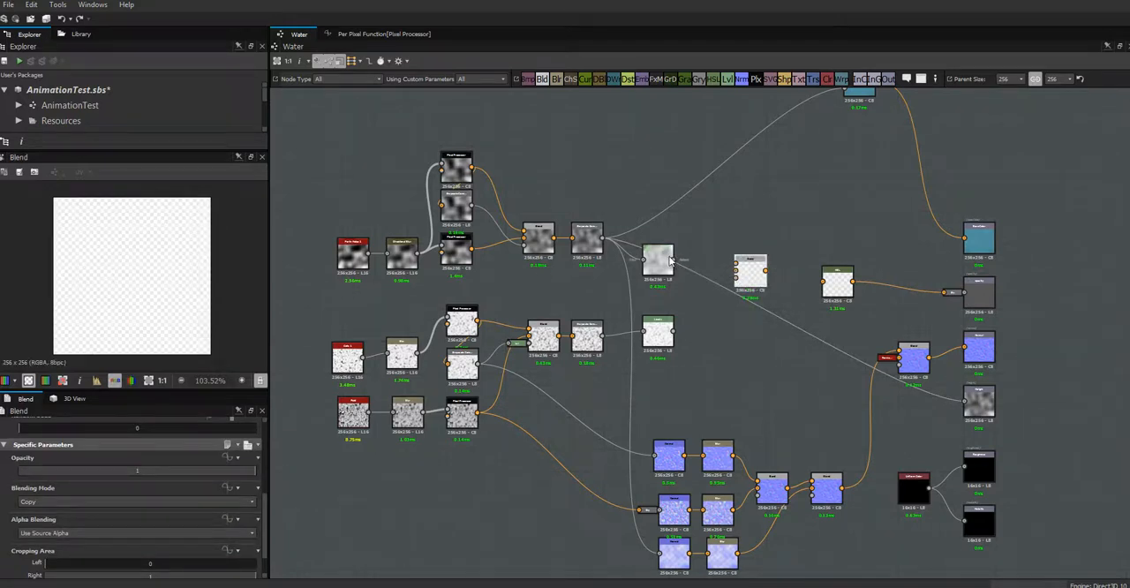
drag(672, 262, 736, 264)
drag(675, 331, 741, 281)
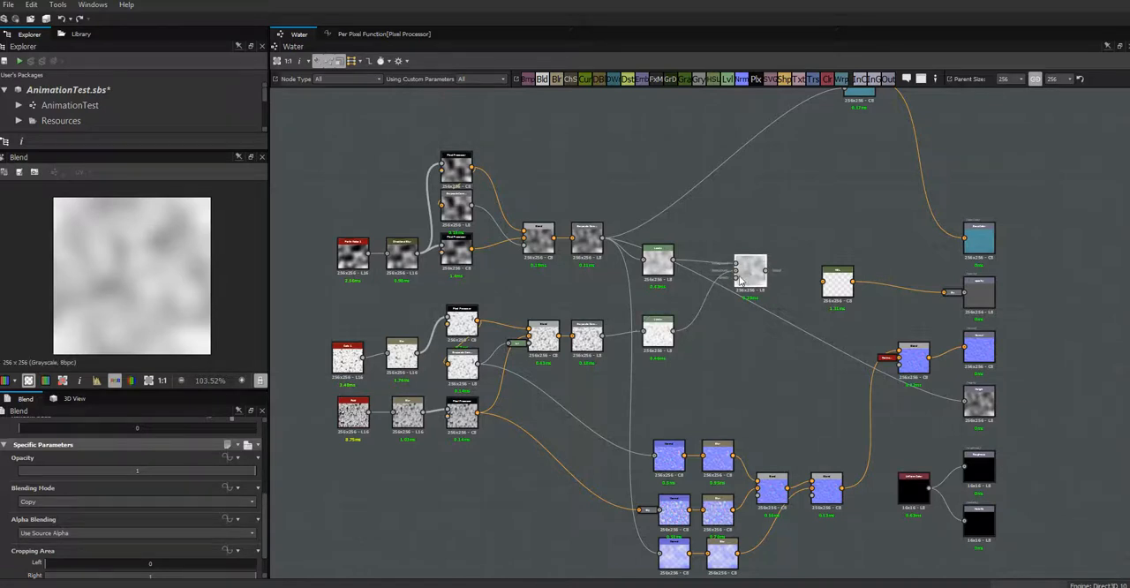
- Set the new Blend to Max (Lighten) mode, stack the two Levels nodes closely, and centre the Blend beside them
click(174, 500)
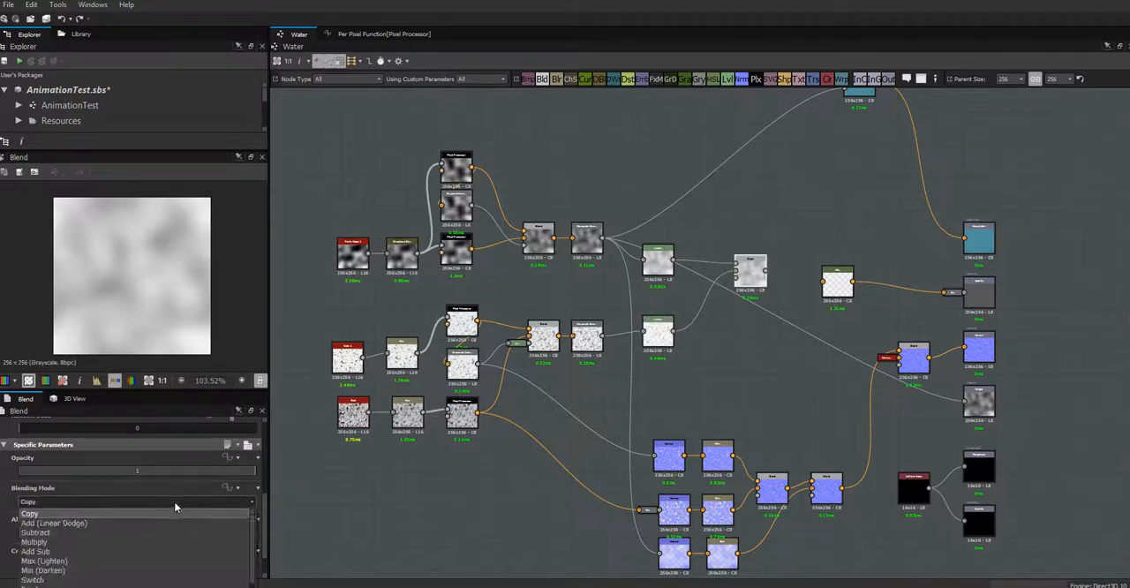
click(106, 561)
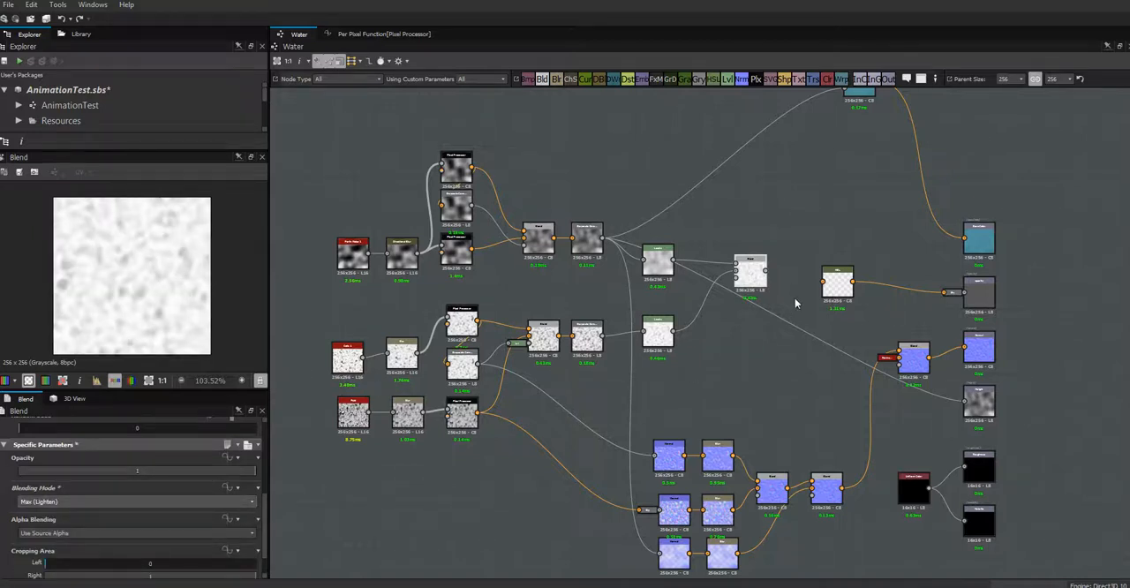
drag(756, 278, 755, 302)
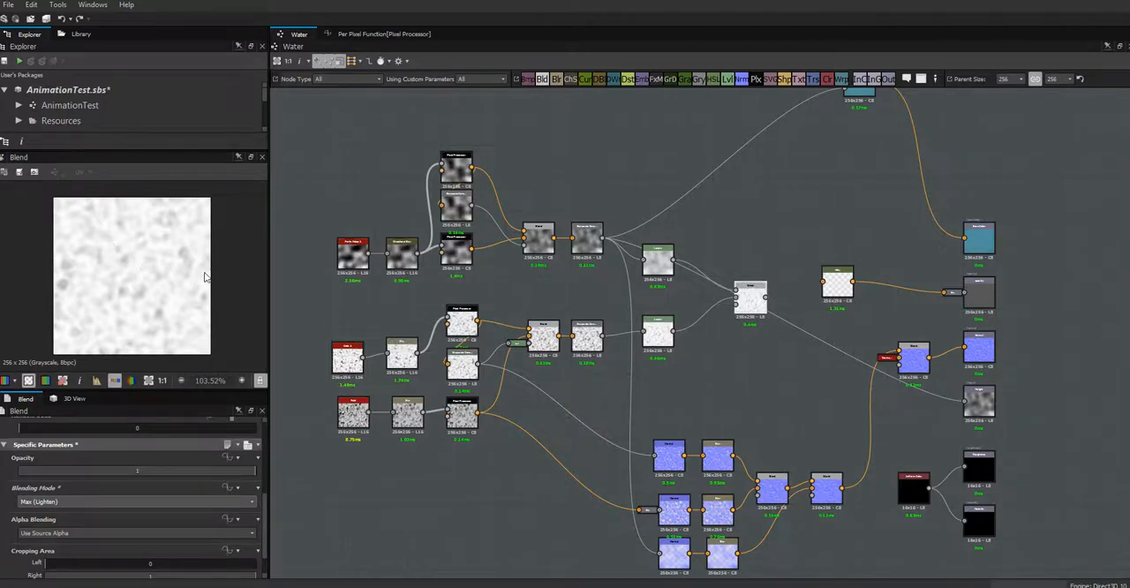
drag(754, 306, 753, 301)
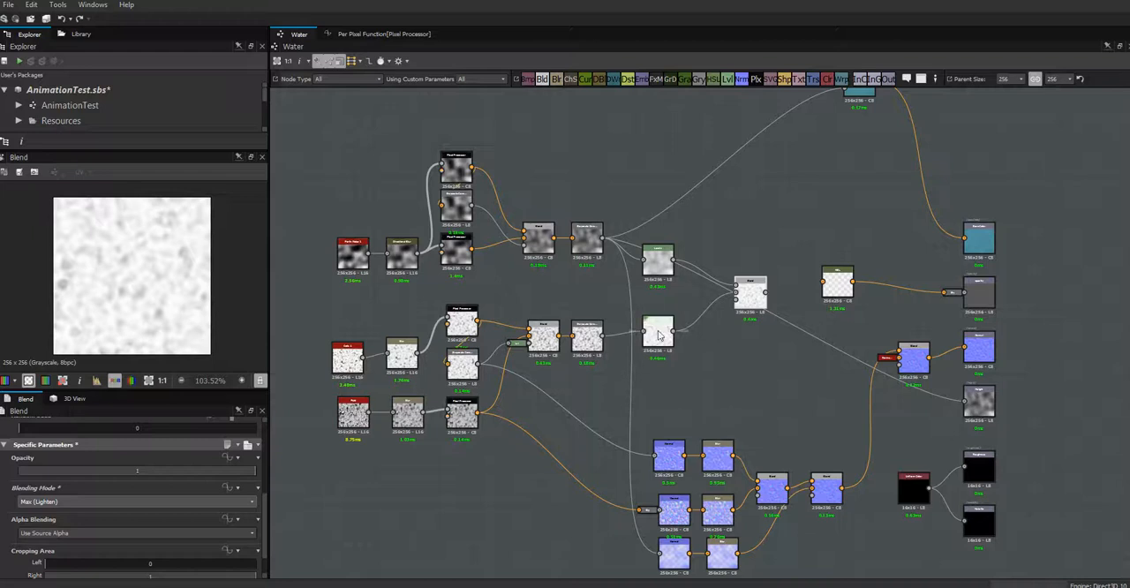
drag(660, 336, 666, 317)
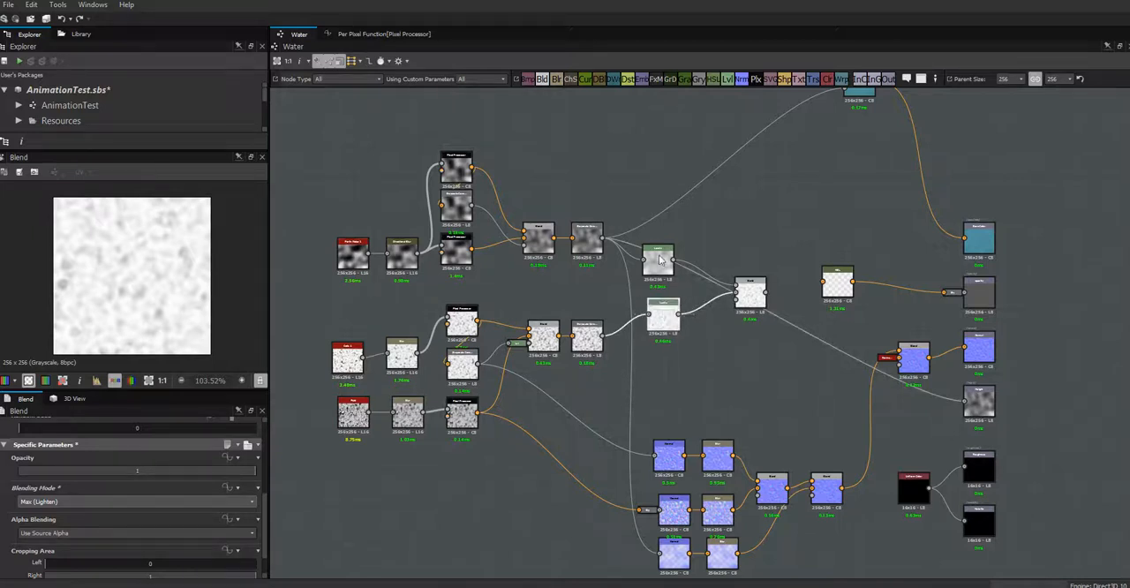
drag(660, 257, 662, 266)
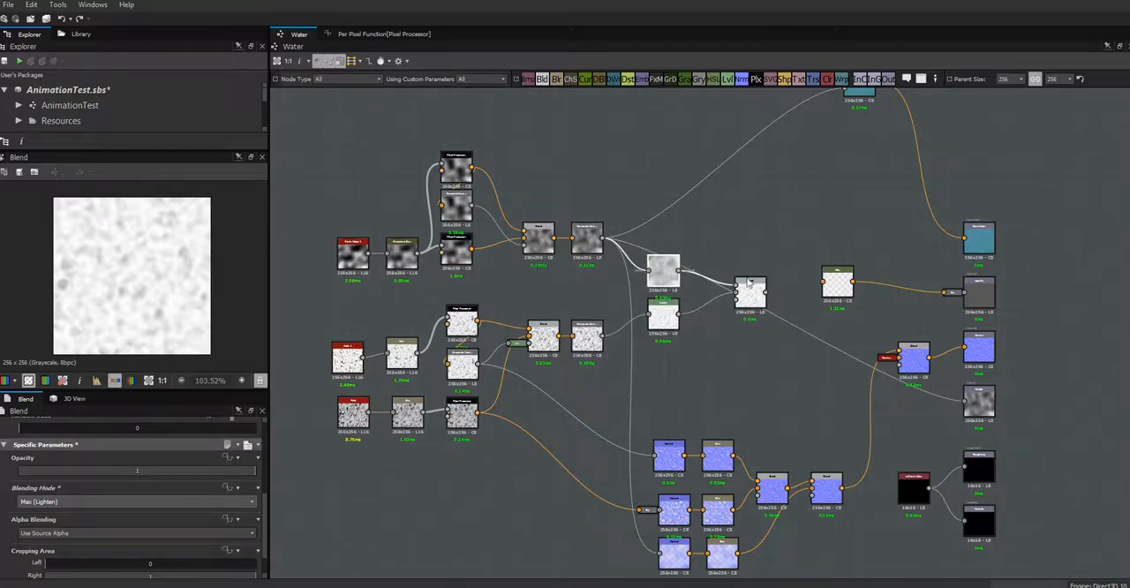
drag(755, 296, 749, 291)
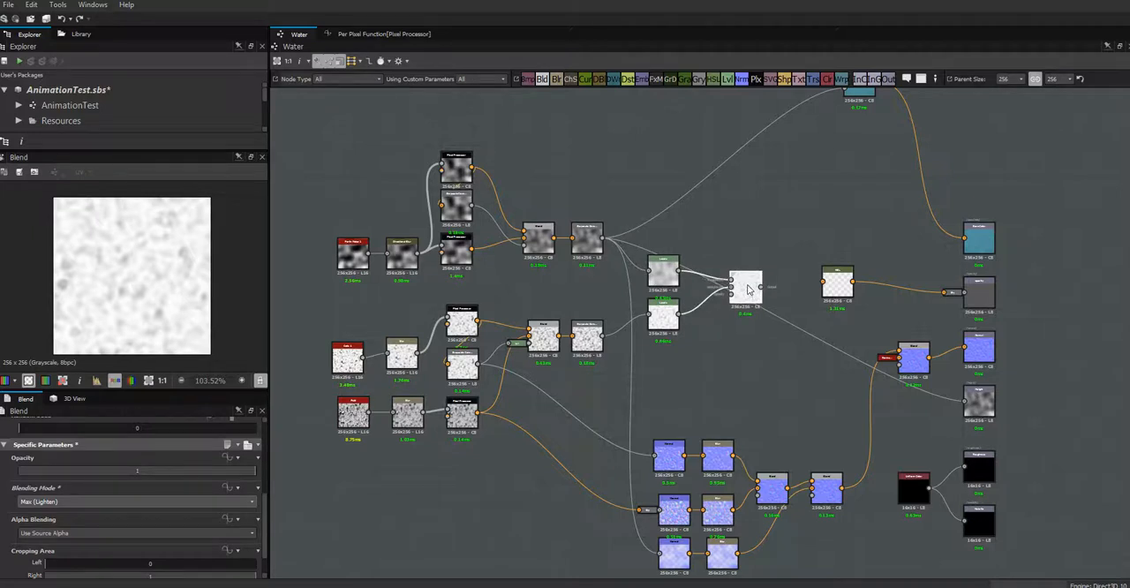
- Brighten the Perlin Noise Levels midtones further and align the HSL node horizontally with its output node
click(658, 274)
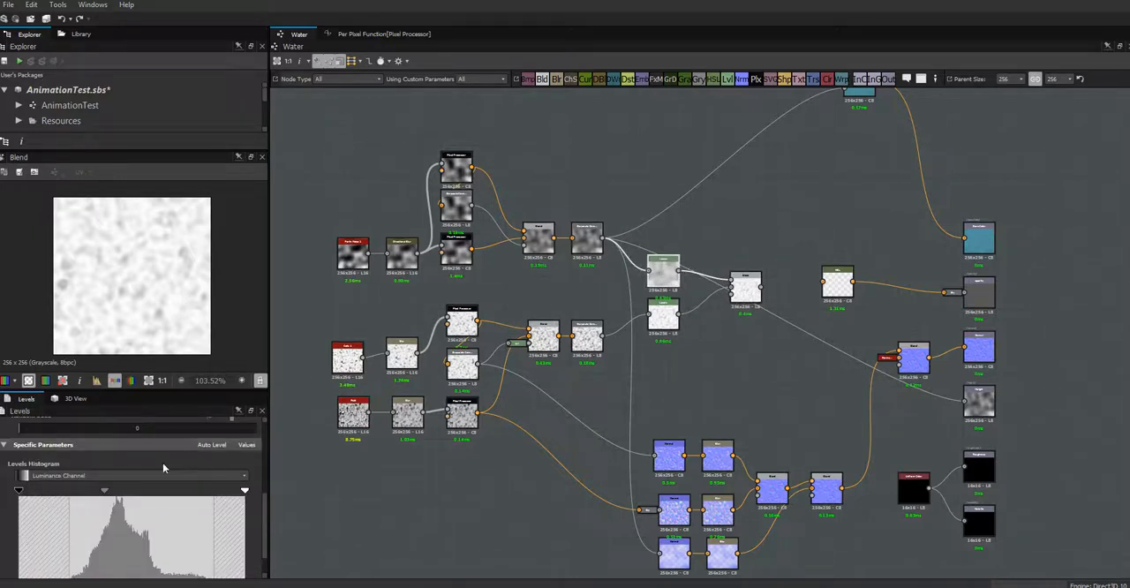
drag(108, 493, 73, 497)
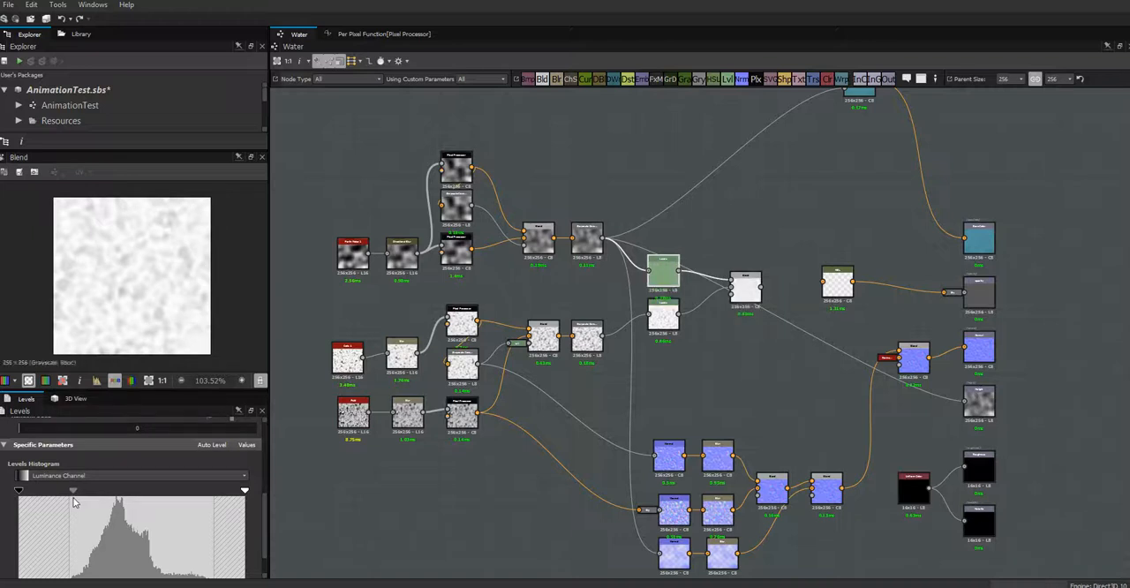
click(743, 359)
drag(837, 288, 839, 298)
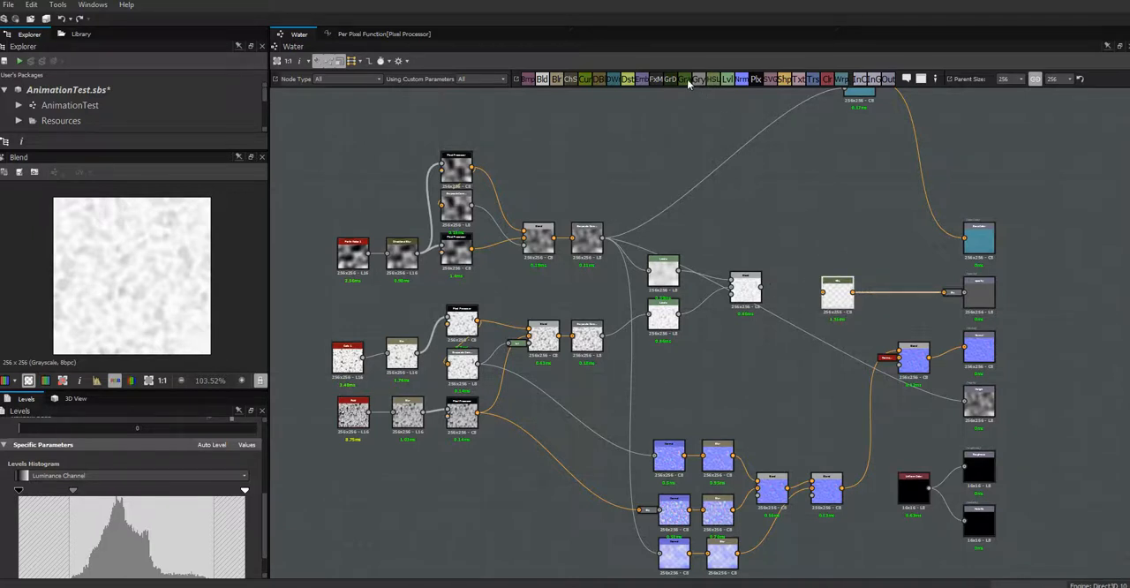
- Insert a Gradient Map node between the Levels Blend and the HSL node, docked to the HSL, and set the HSL lightness to 0.47
drag(689, 82, 769, 265)
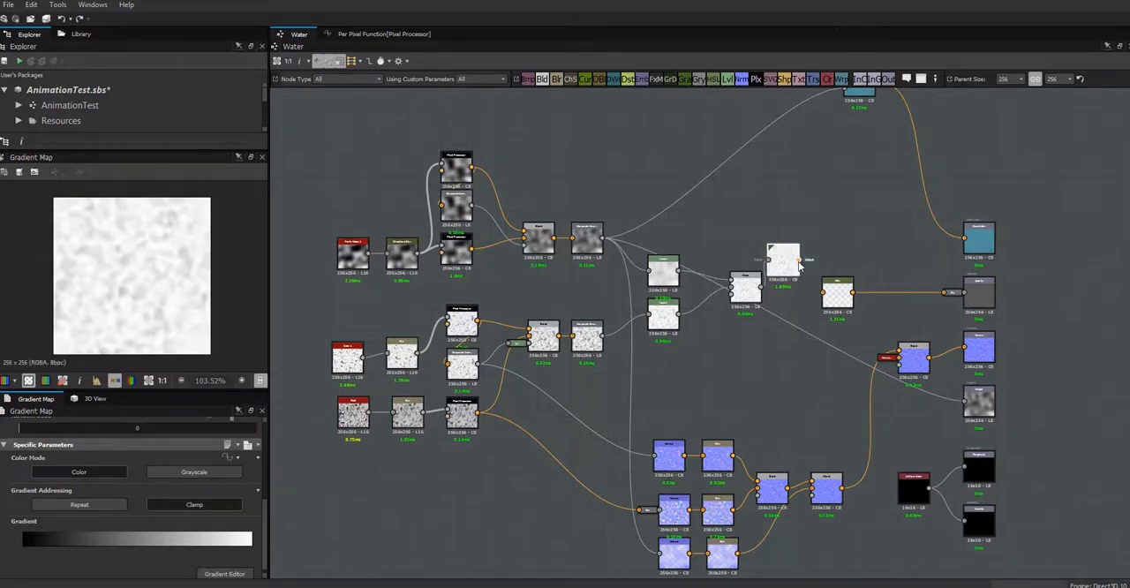
mouse_move(827, 298)
mouse_down()
mouse_move(799, 260)
mouse_move(803, 285)
mouse_move(840, 285)
mouse_up()
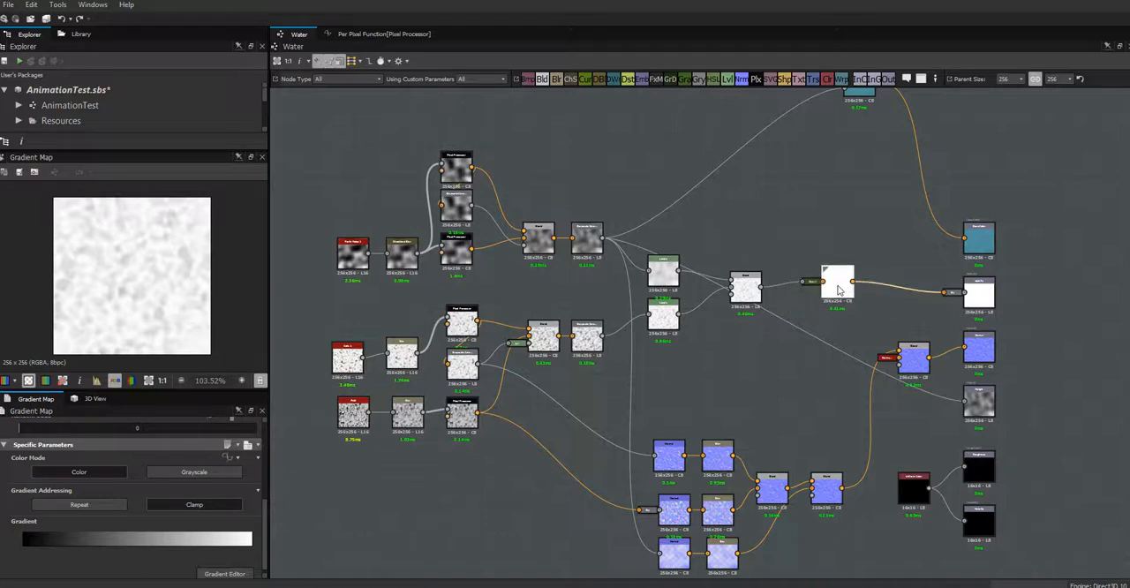
click(838, 290)
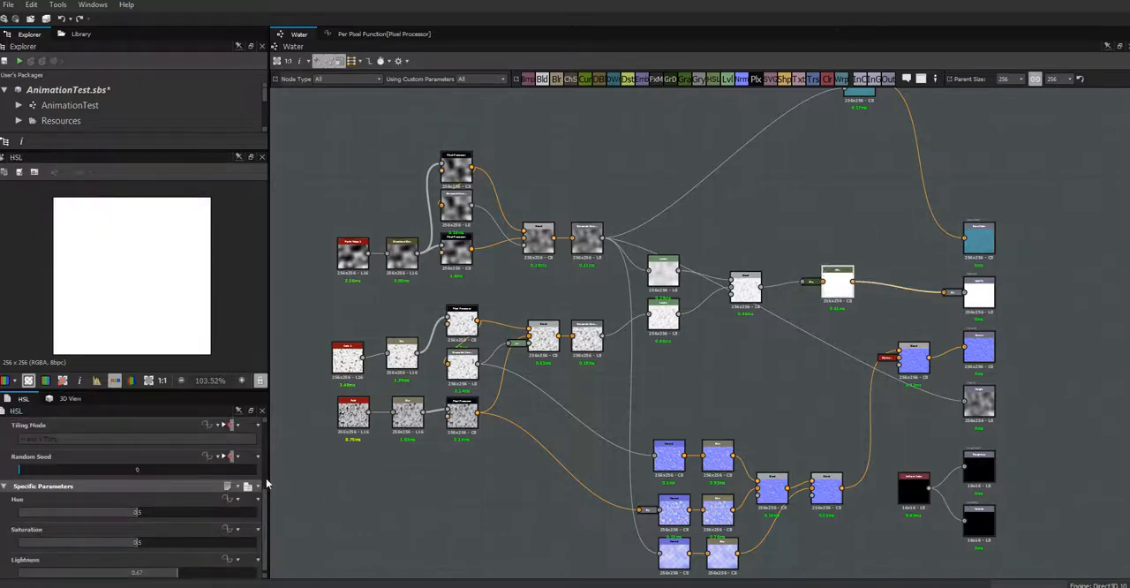
scroll(263, 503, down, 1)
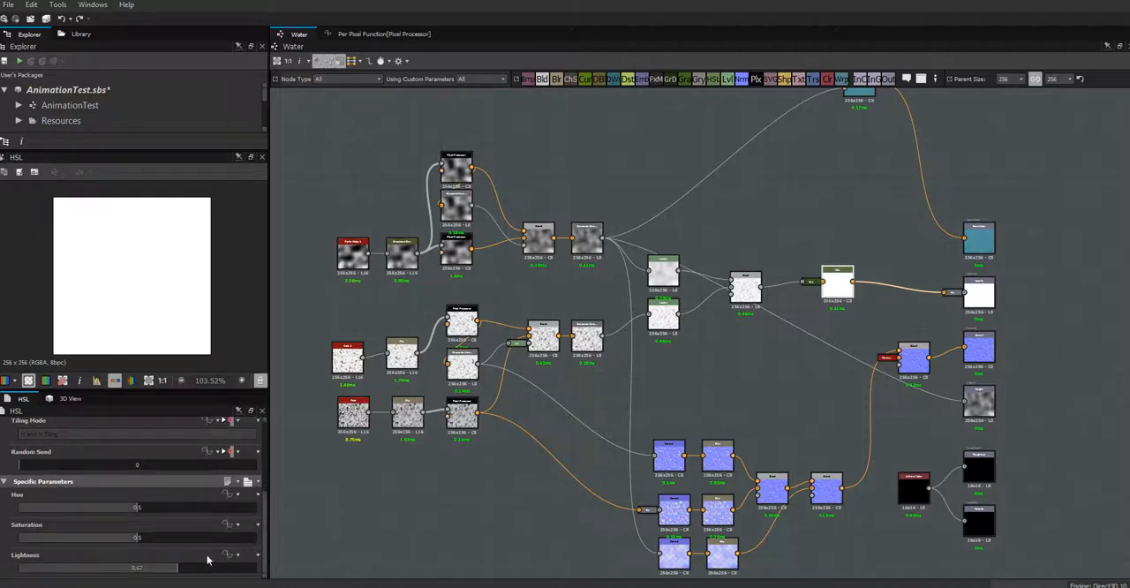
drag(171, 572, 131, 578)
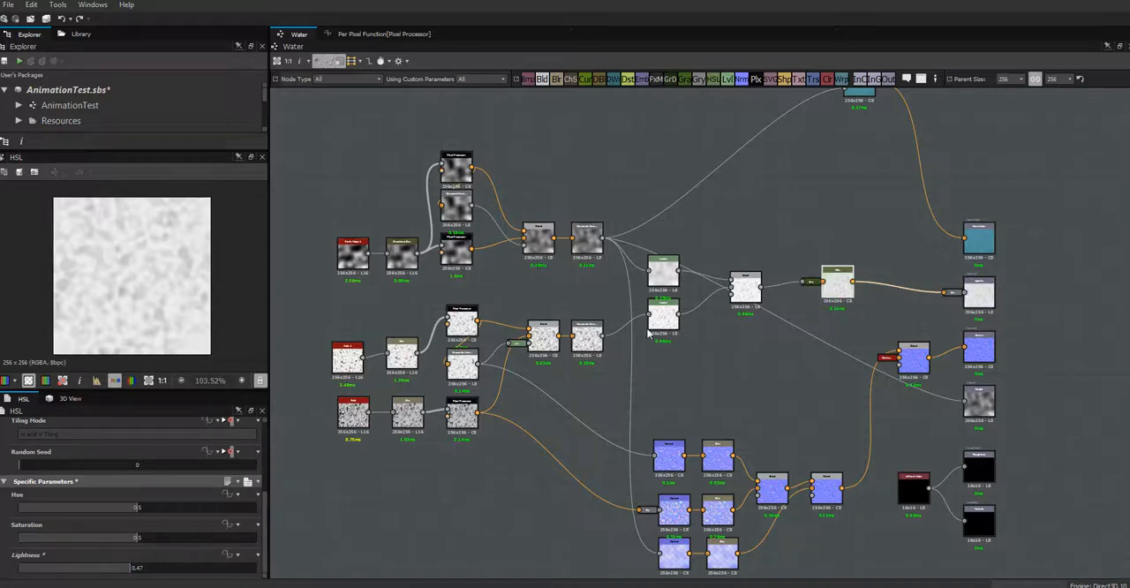
- Brighten the Perlin Noise Levels node by lowering its midtone point twice and pulling in its white point
double_click(663, 272)
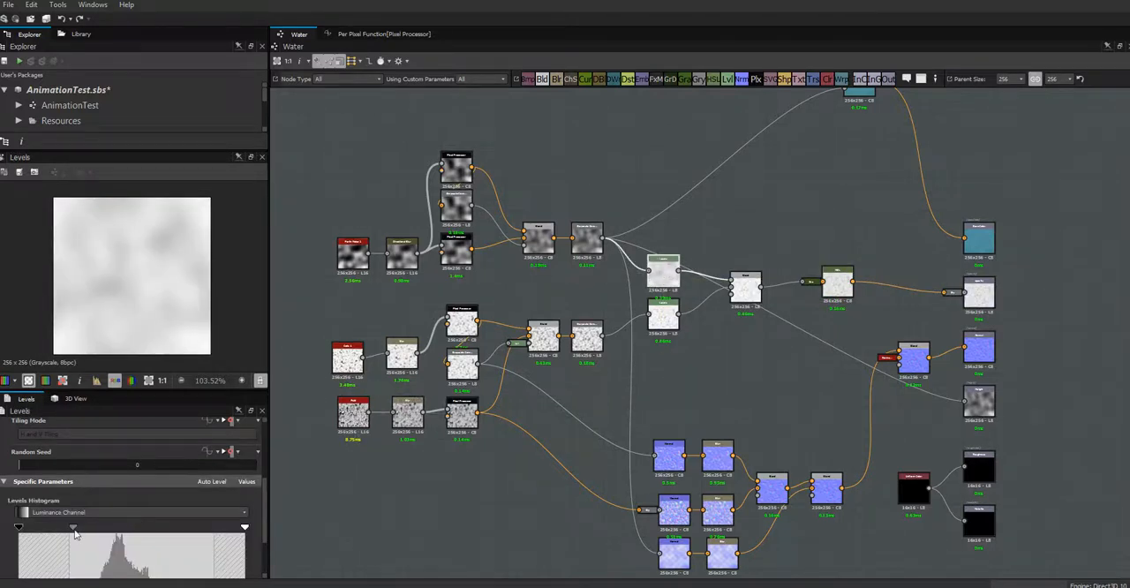
drag(75, 530, 61, 534)
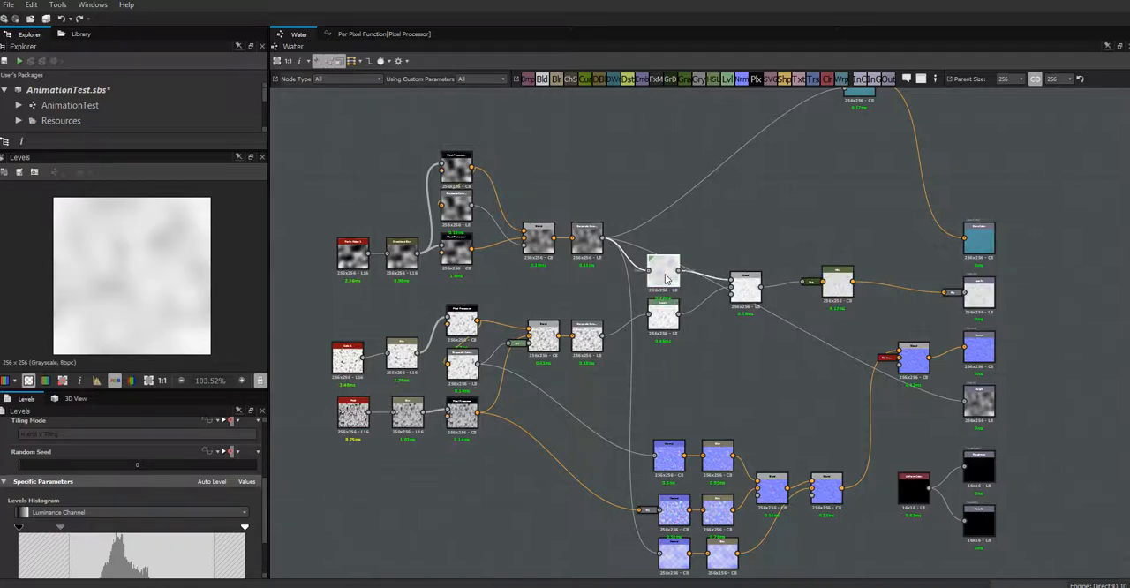
drag(248, 527, 213, 542)
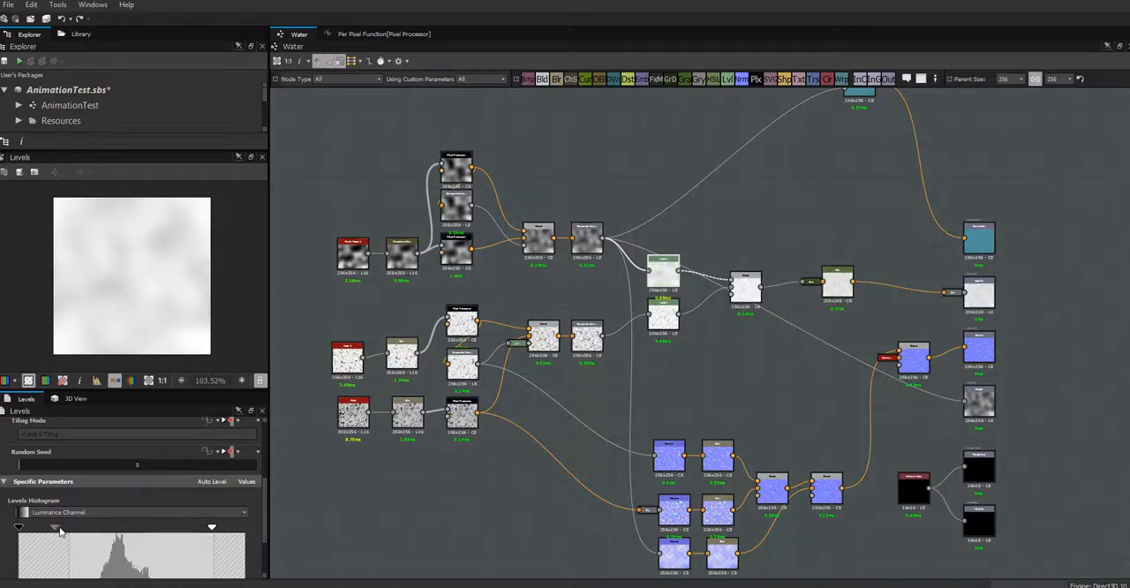
drag(60, 530, 49, 536)
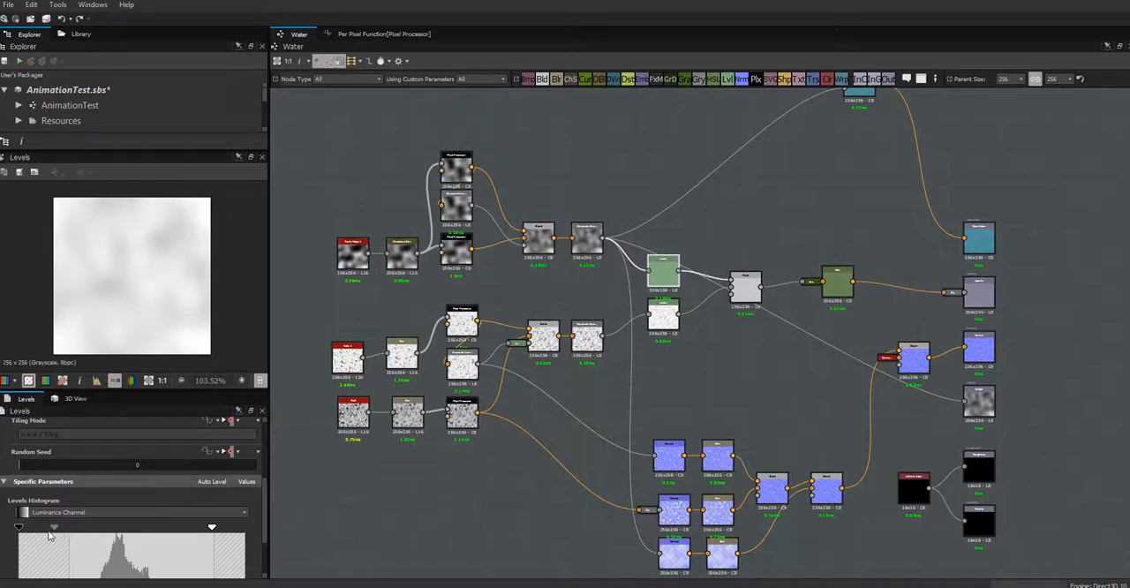
- Brighten the midtones of the Cells and Fluid Levels node and preview the HSL result
double_click(665, 318)
drag(244, 527, 231, 526)
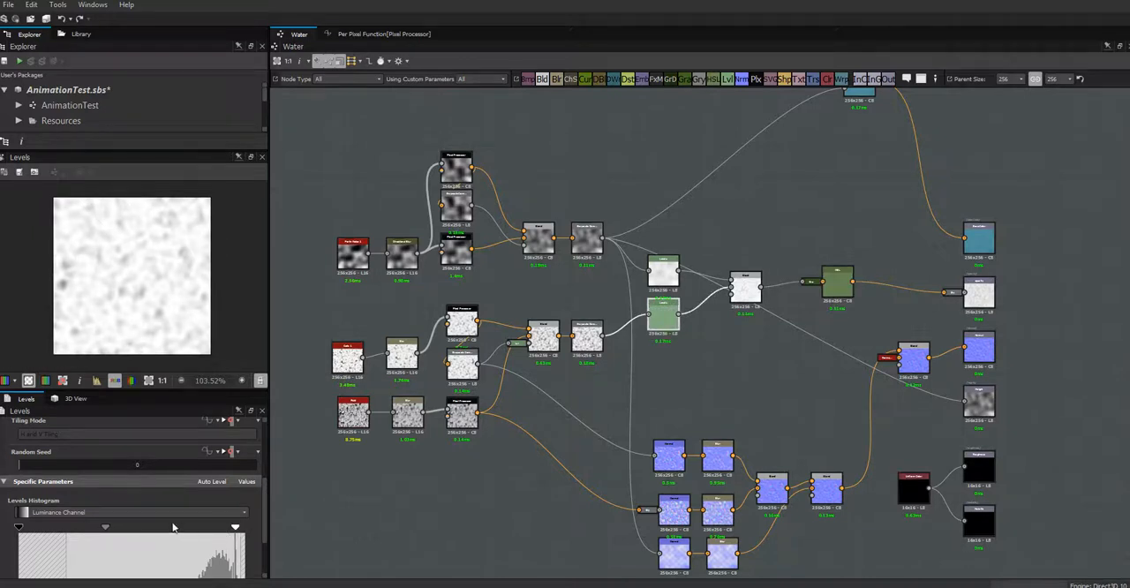
drag(107, 531, 73, 539)
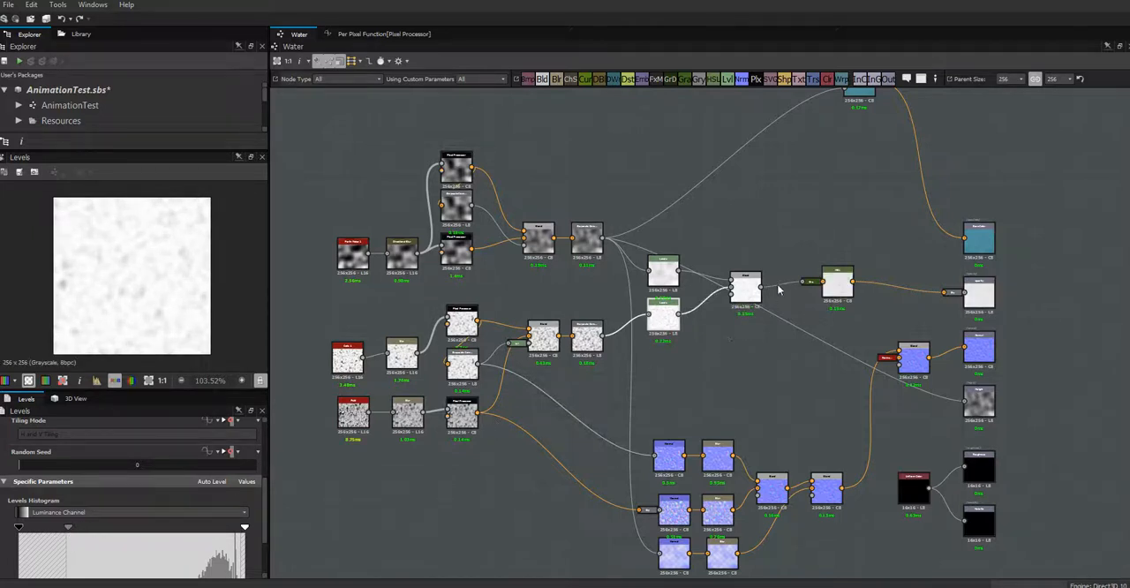
double_click(835, 281)
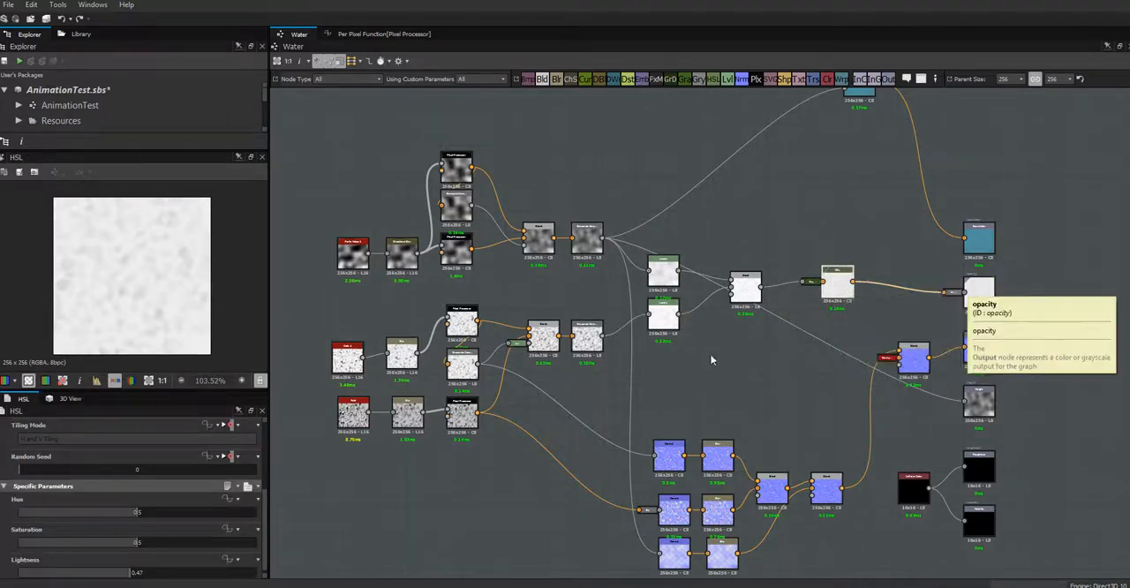
- Rename the graph's Float 2 parameter "input", giving it the identifier waterOpac and the label water opacity
scroll(337, 458, down, 3)
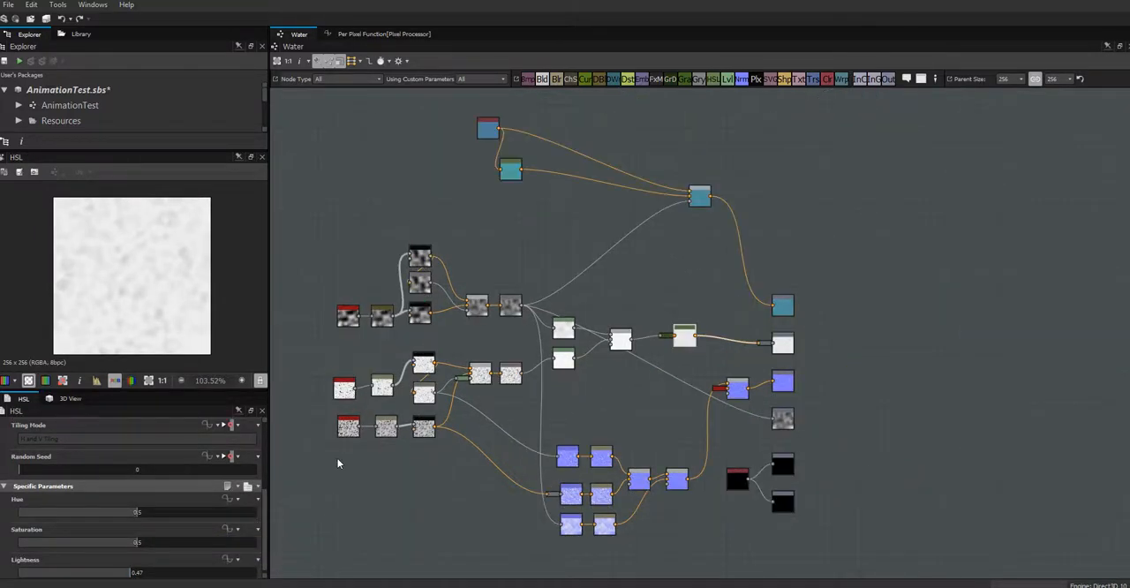
scroll(336, 457, up, 6)
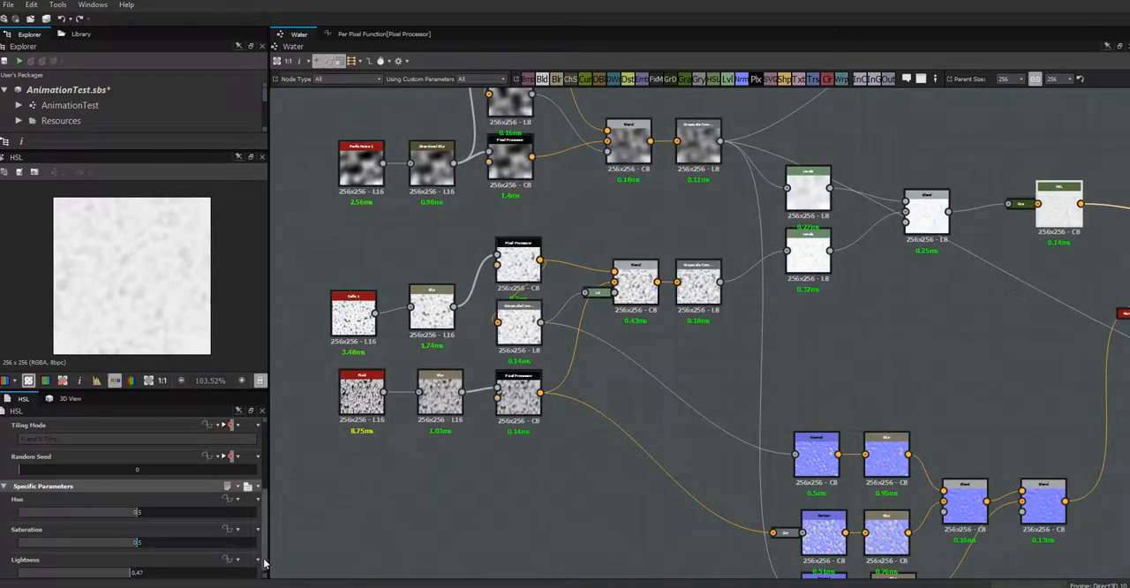
scroll(266, 565, down, 1)
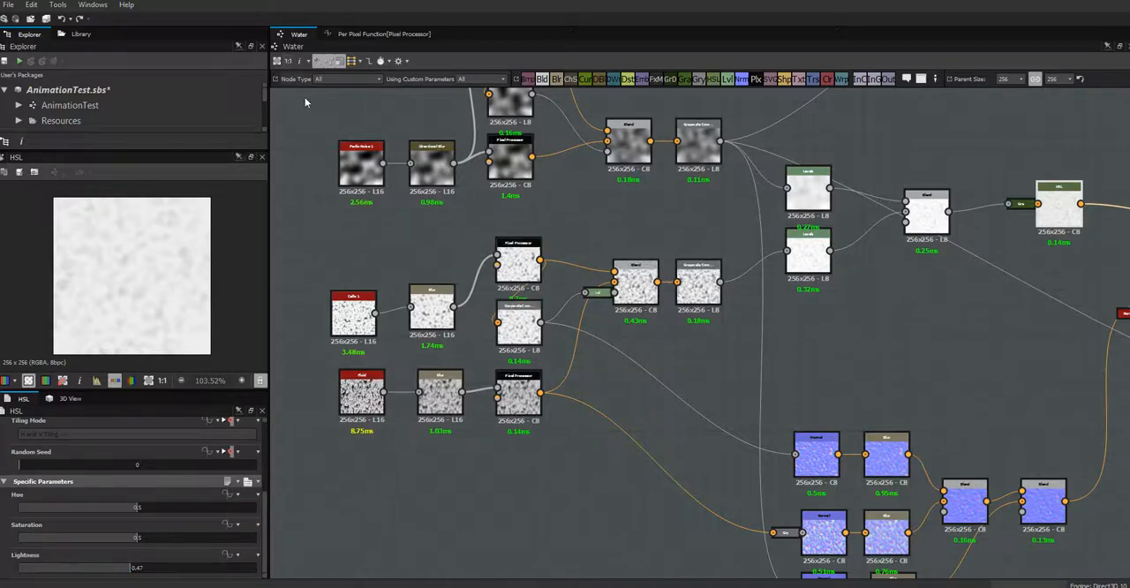
click(306, 119)
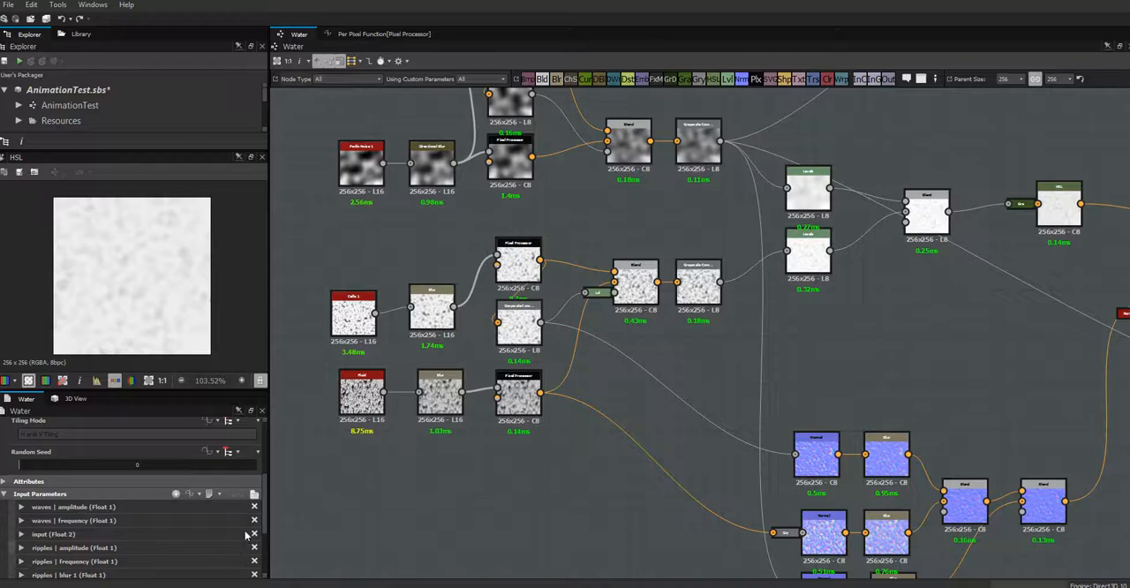
scroll(267, 564, down, 4)
drag(267, 560, 268, 556)
click(21, 442)
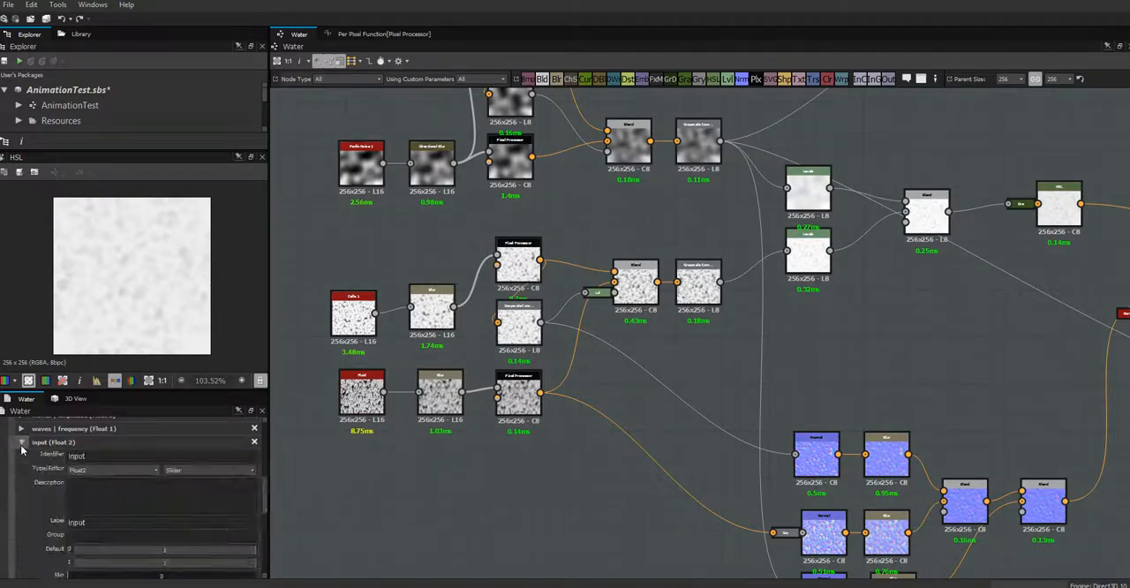
double_click(101, 457)
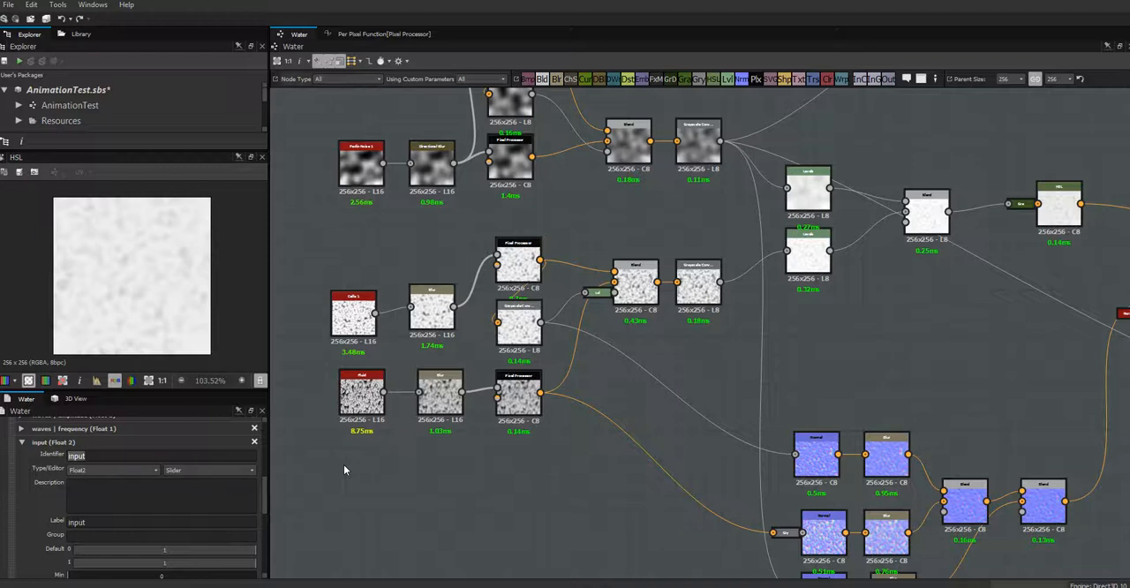
text(waterOpac)
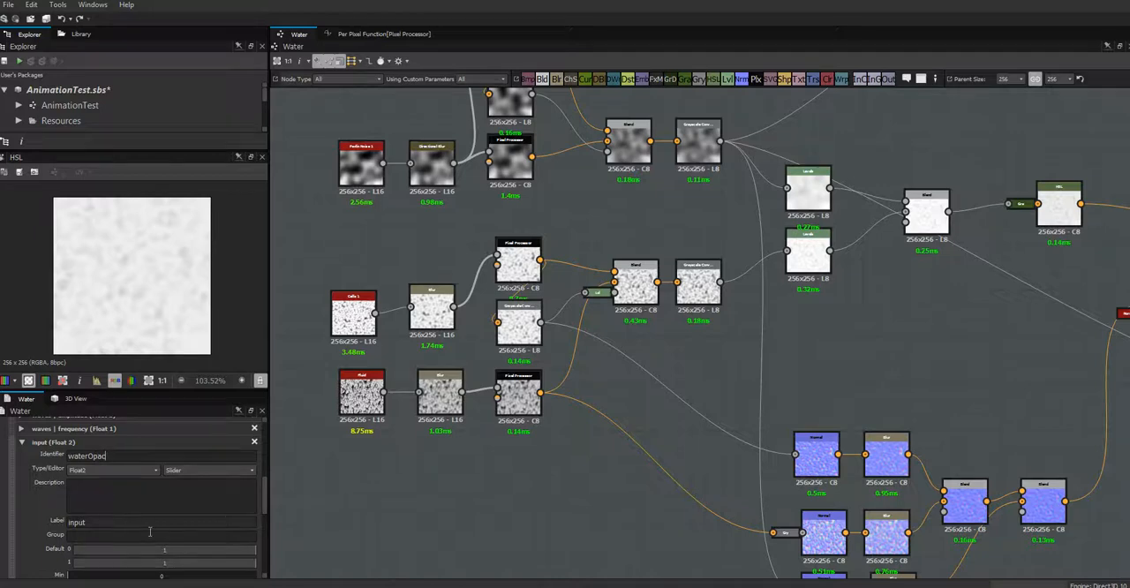
double_click(98, 523)
text(W)
- Set the first default value of the water opacity parameter to 0.5
drag(265, 499, 266, 522)
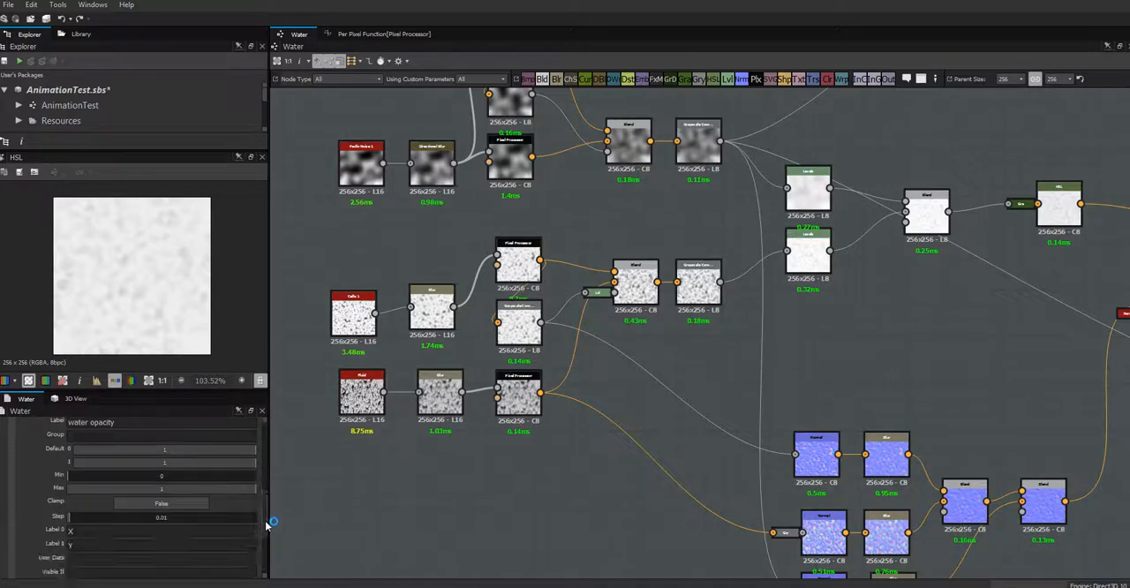
click(165, 451)
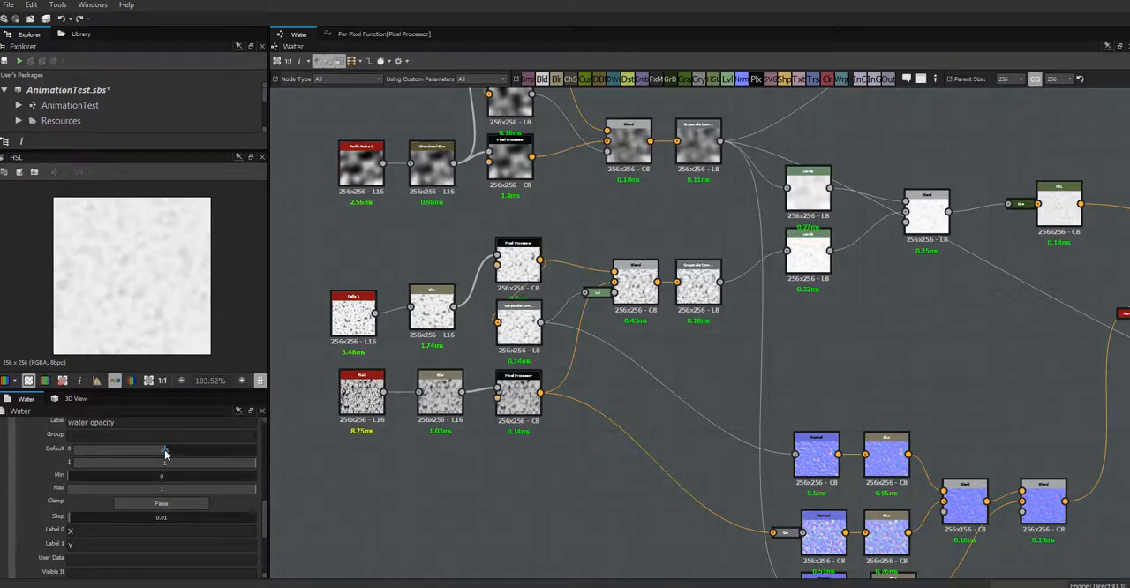
drag(164, 453, 295, 471)
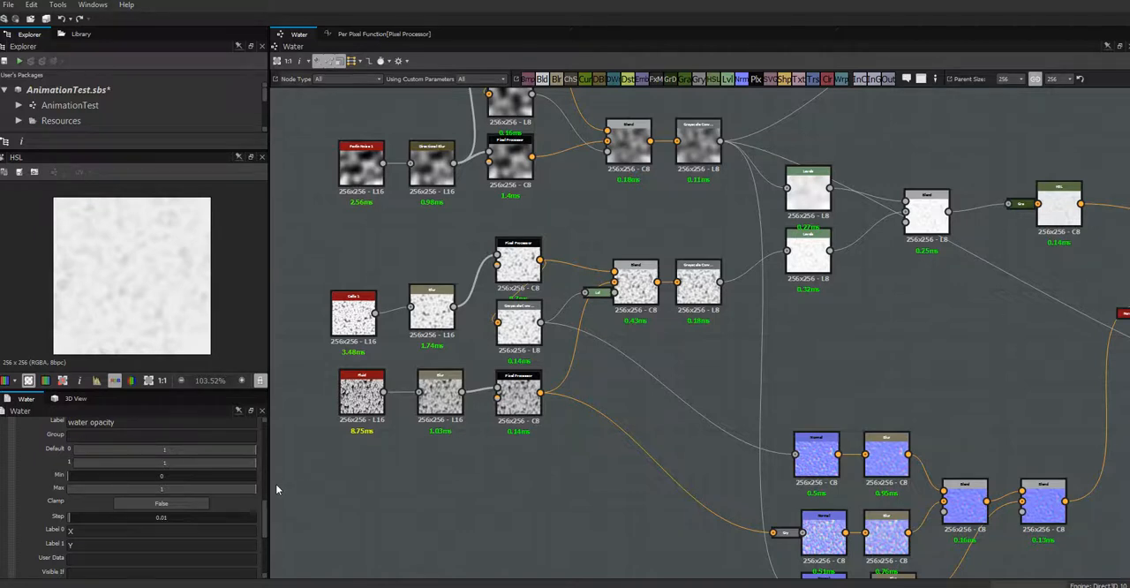
click(164, 448)
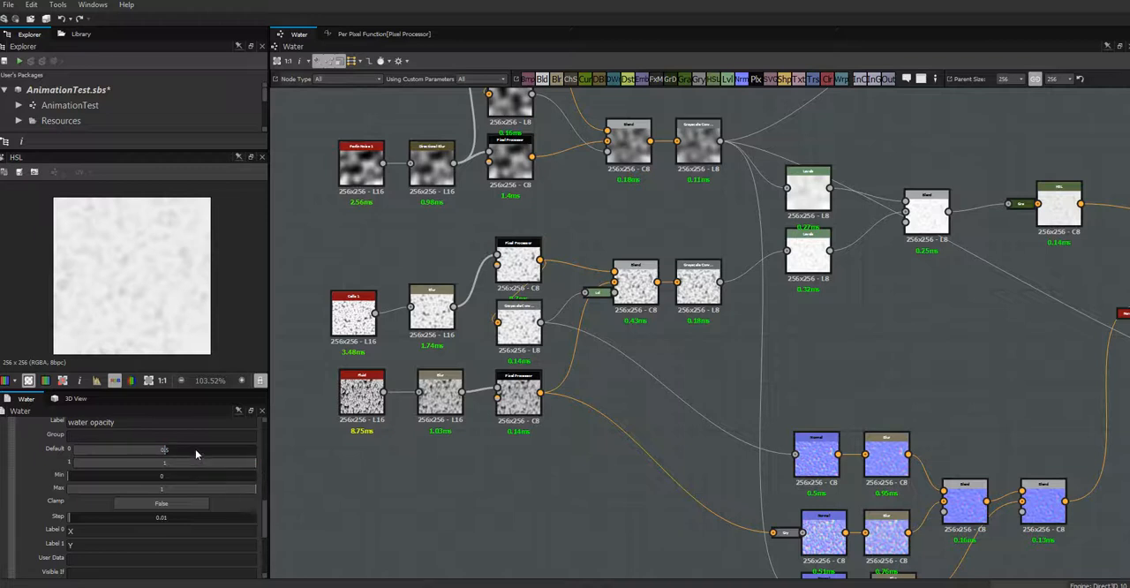
mouse_move(265, 517)
mouse_down()
mouse_move(265, 540)
mouse_move(266, 508)
mouse_up()
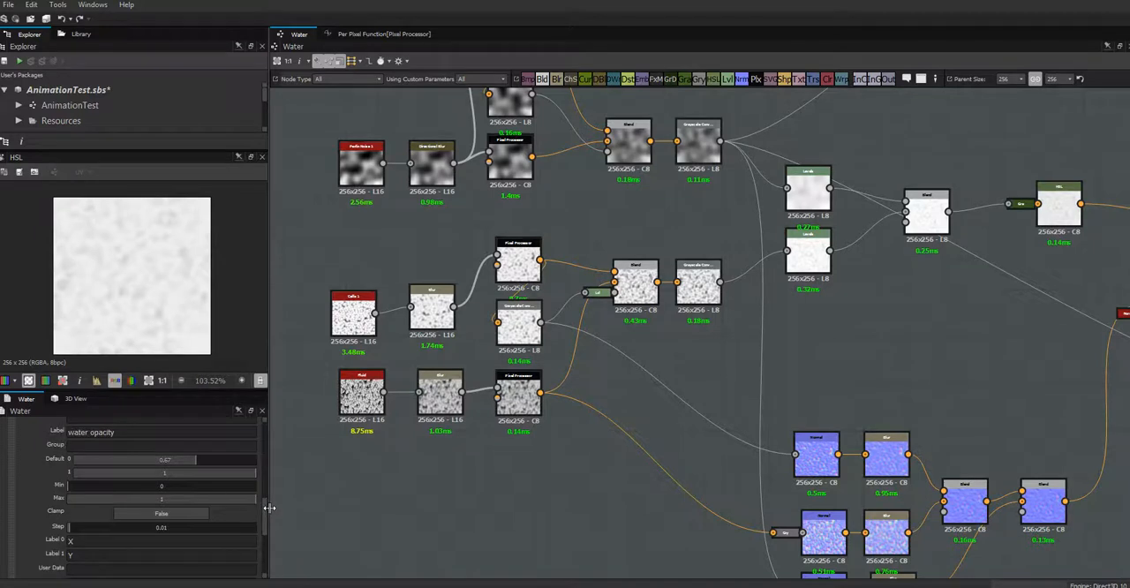
click(146, 458)
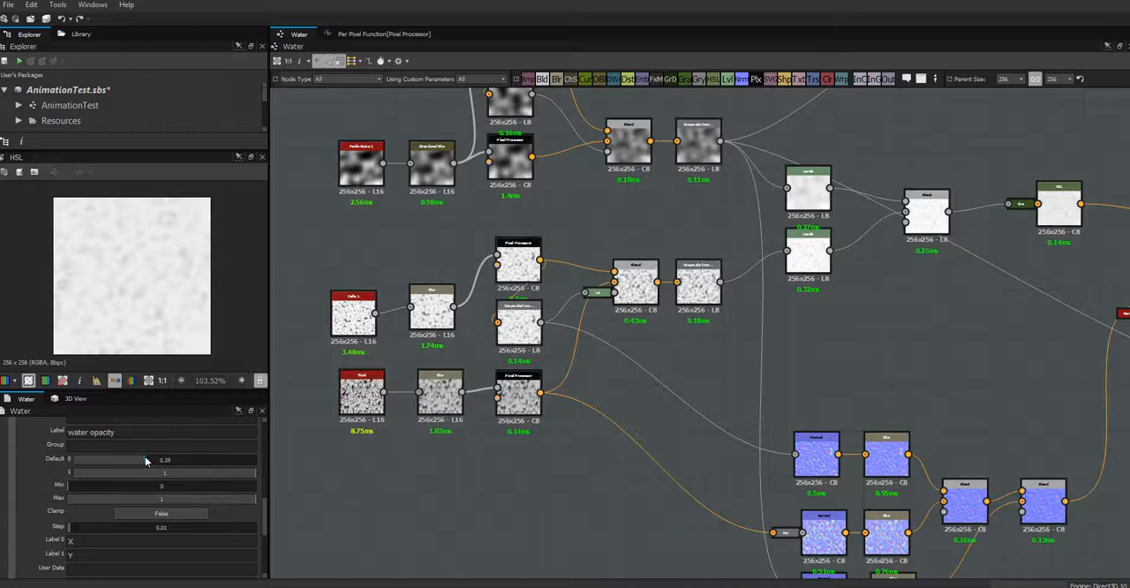
drag(146, 458, 164, 464)
- Change the water opacity parameter's type to Float1
drag(262, 512, 268, 495)
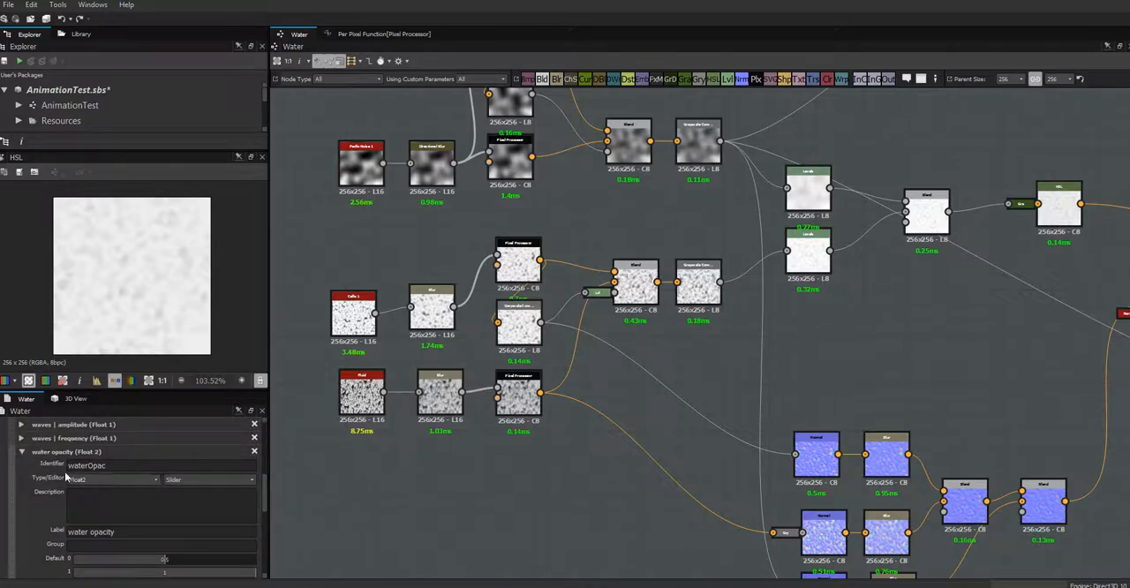
click(157, 479)
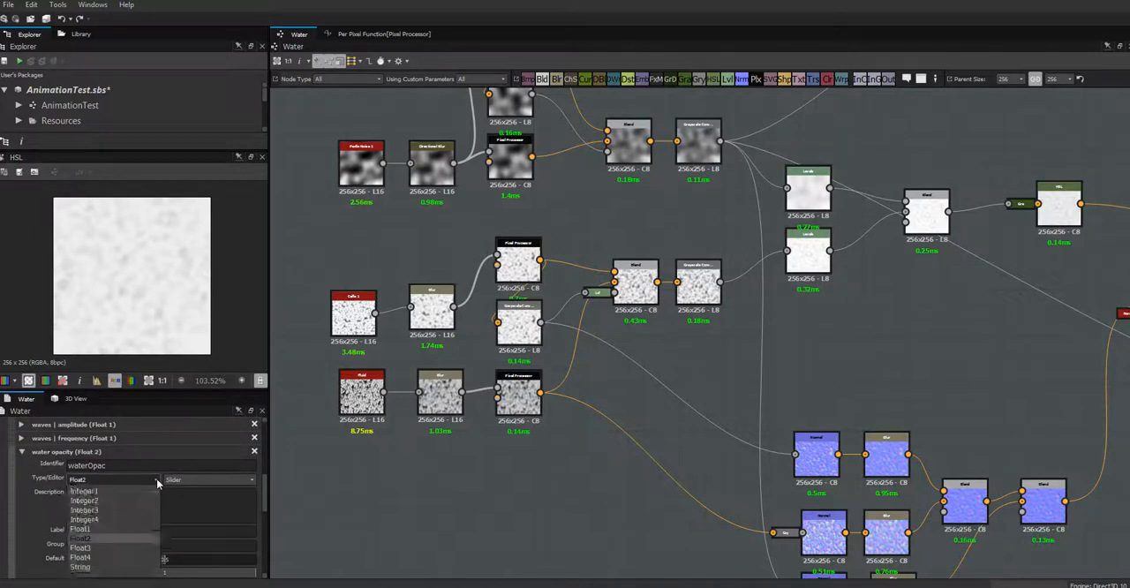
click(81, 538)
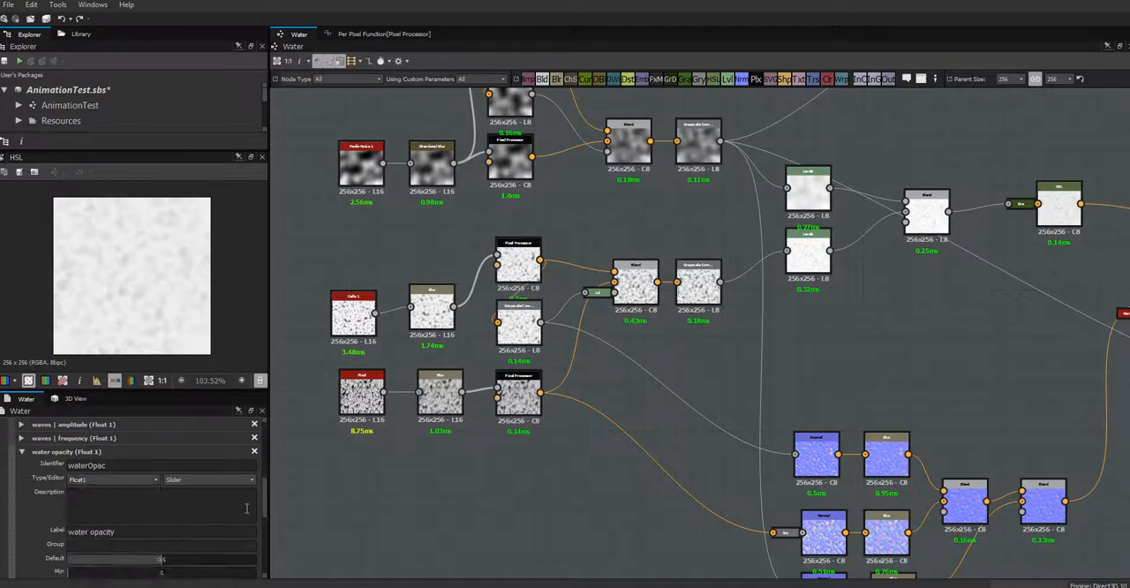
drag(268, 505, 267, 526)
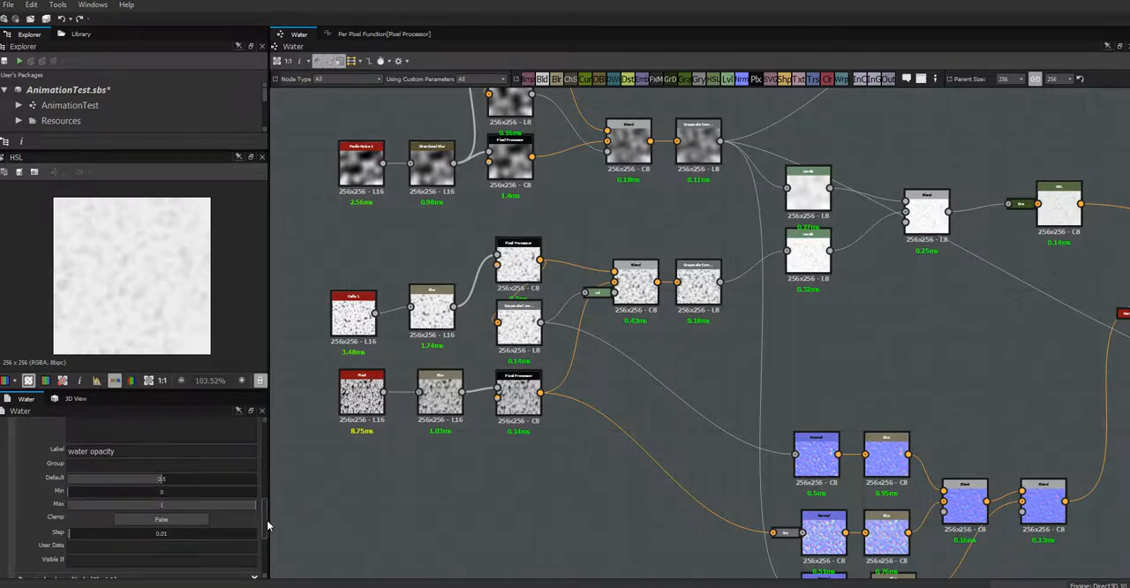
- Expose the HSL node's Lightness through the existing waterOpac input
click(1052, 213)
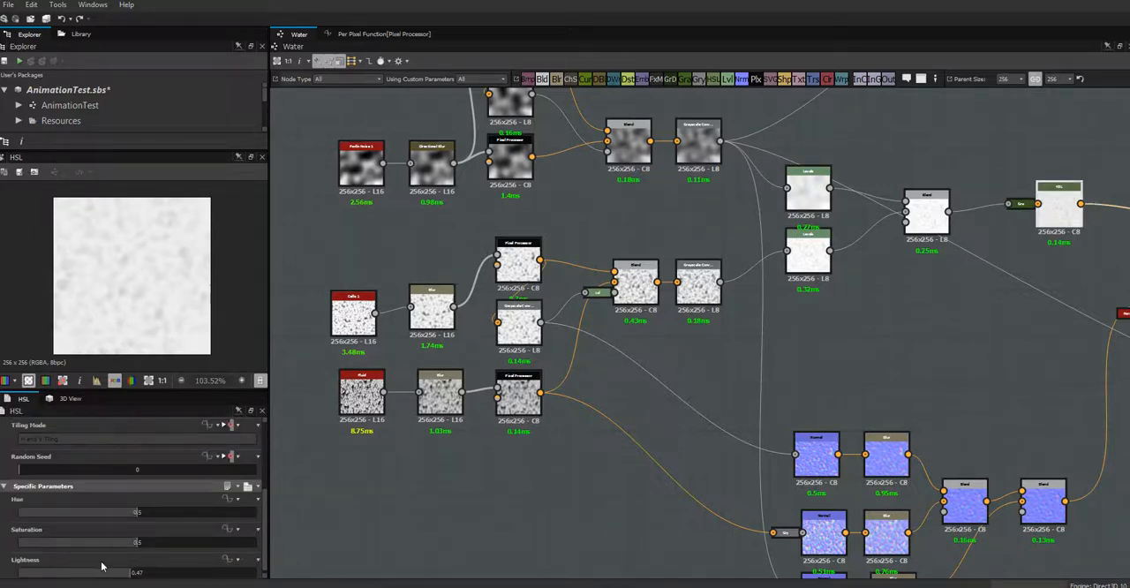
click(231, 560)
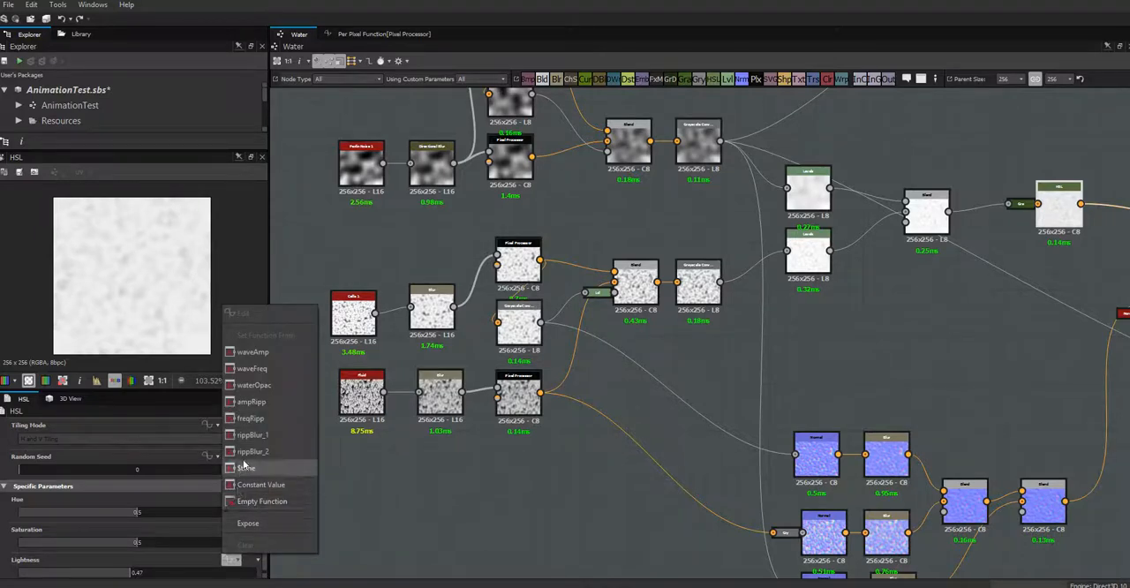
click(265, 527)
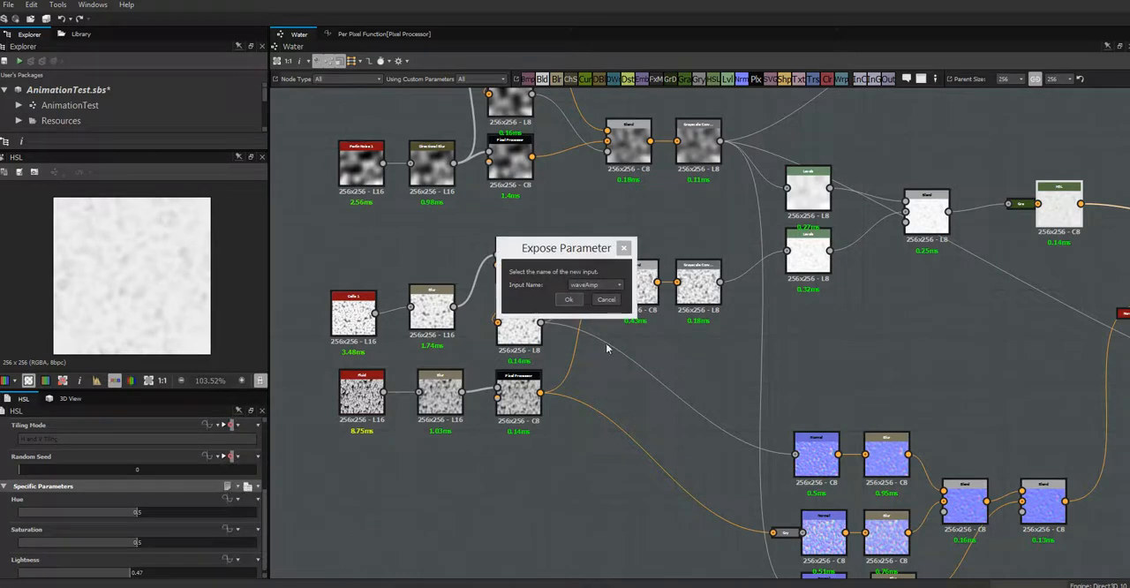
click(622, 285)
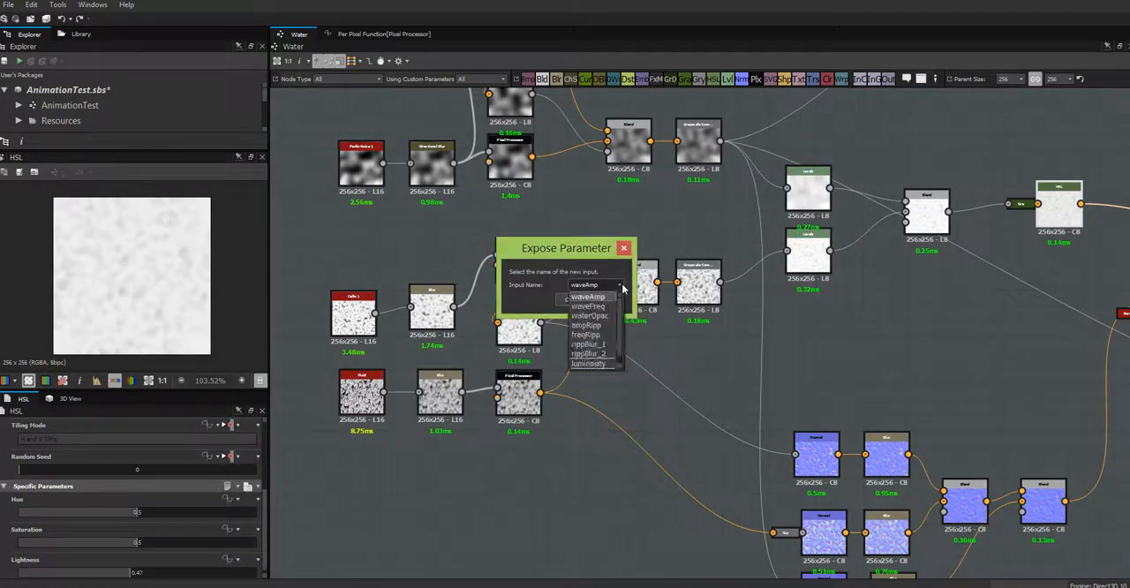
click(607, 315)
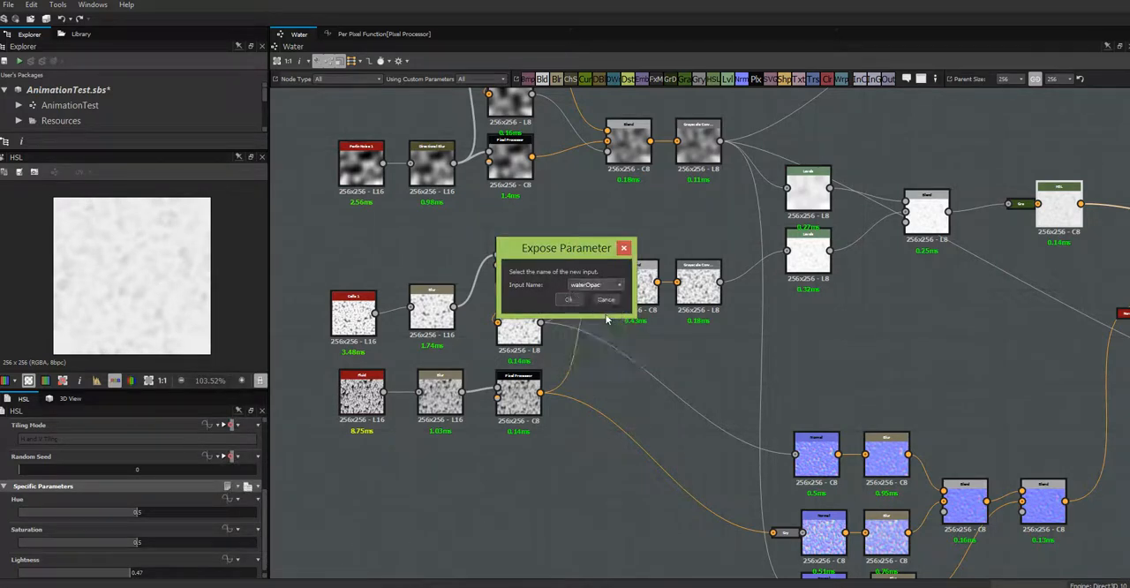
click(570, 300)
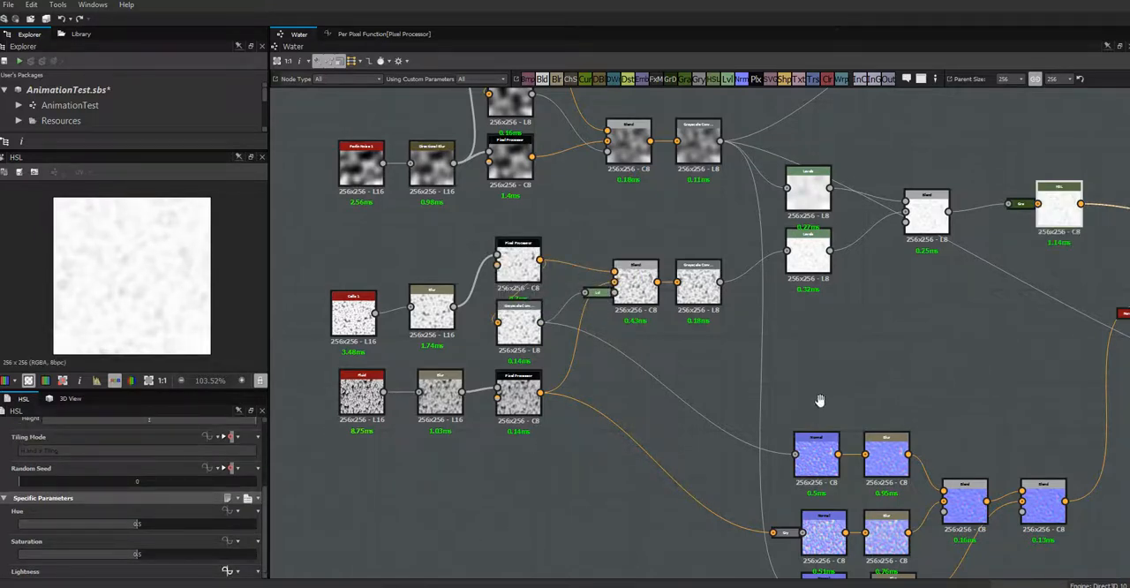
- Republish the Water.sbs package with the exposed opacity parameter
middle_drag(964, 368, 822, 461)
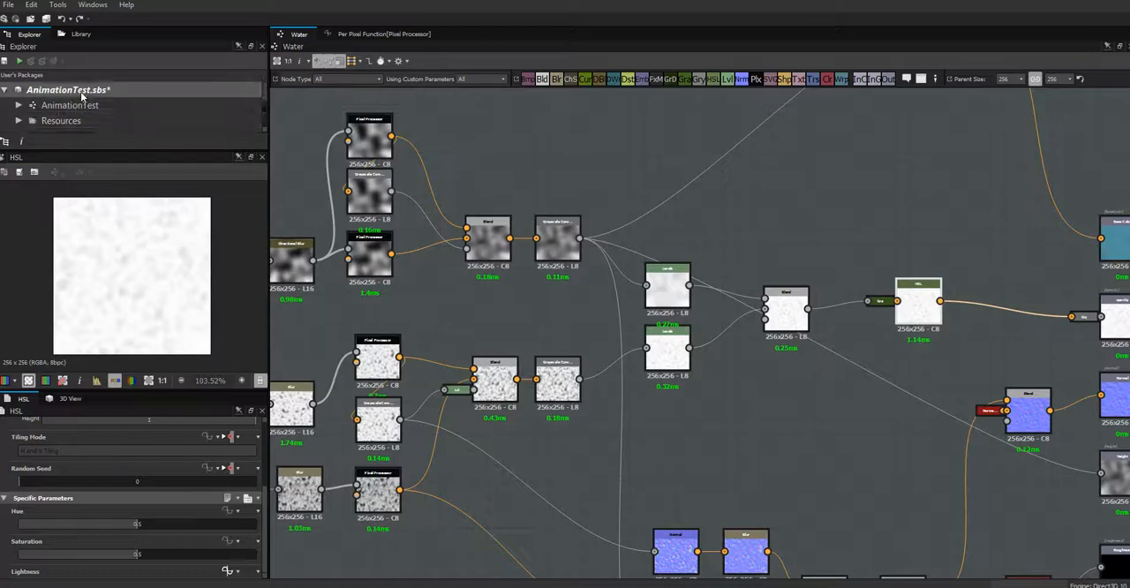
drag(265, 96, 264, 116)
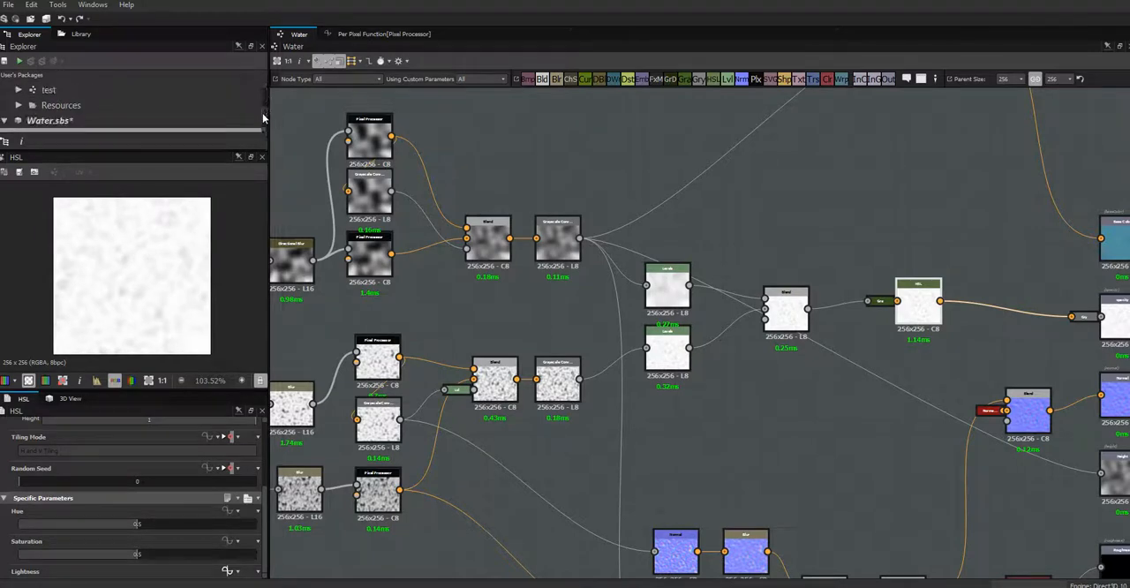
click(53, 121)
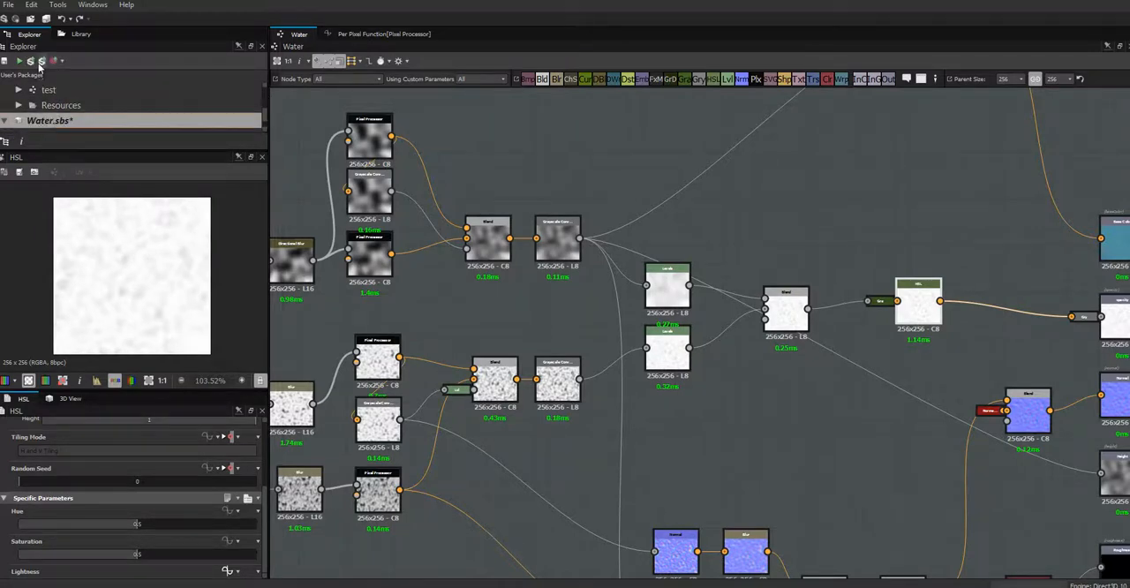
click(41, 60)
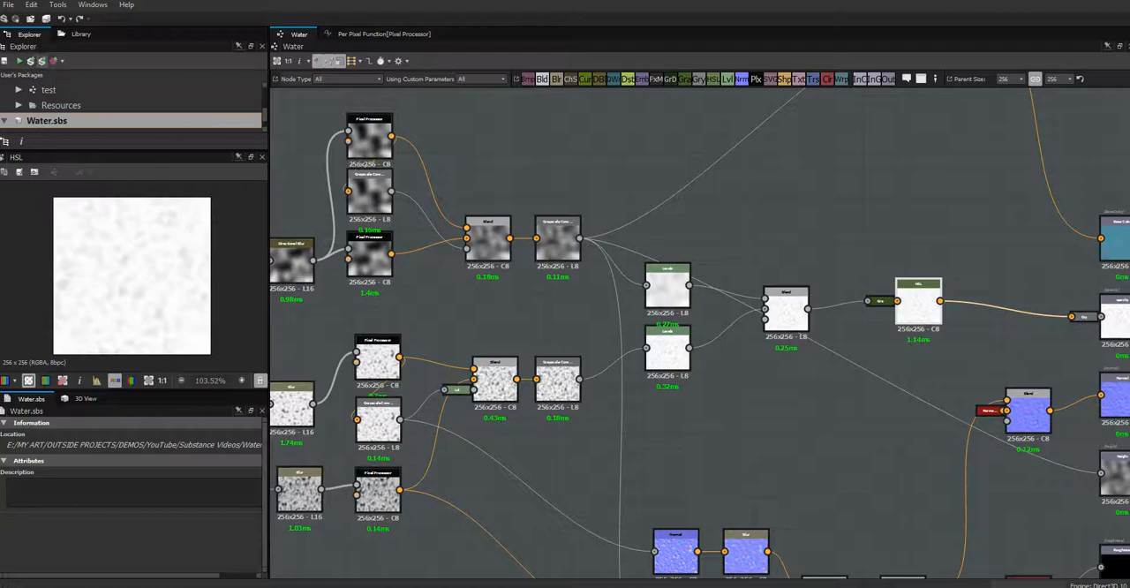
- Switch to Unity, set the Water material's water opacity to 0.344, and inspect the water plane from several angles
key(alt+Tab)
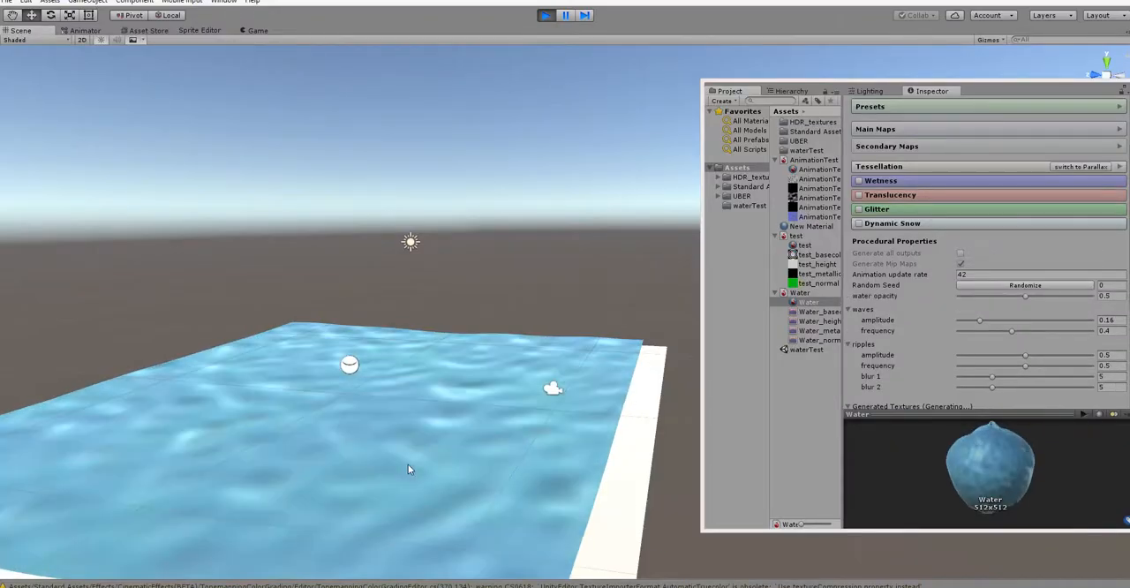
alt+drag(425, 491, 482, 561)
alt+right_drag(482, 501, 385, 427)
alt+drag(385, 427, 418, 473)
alt+right_drag(431, 445, 467, 455)
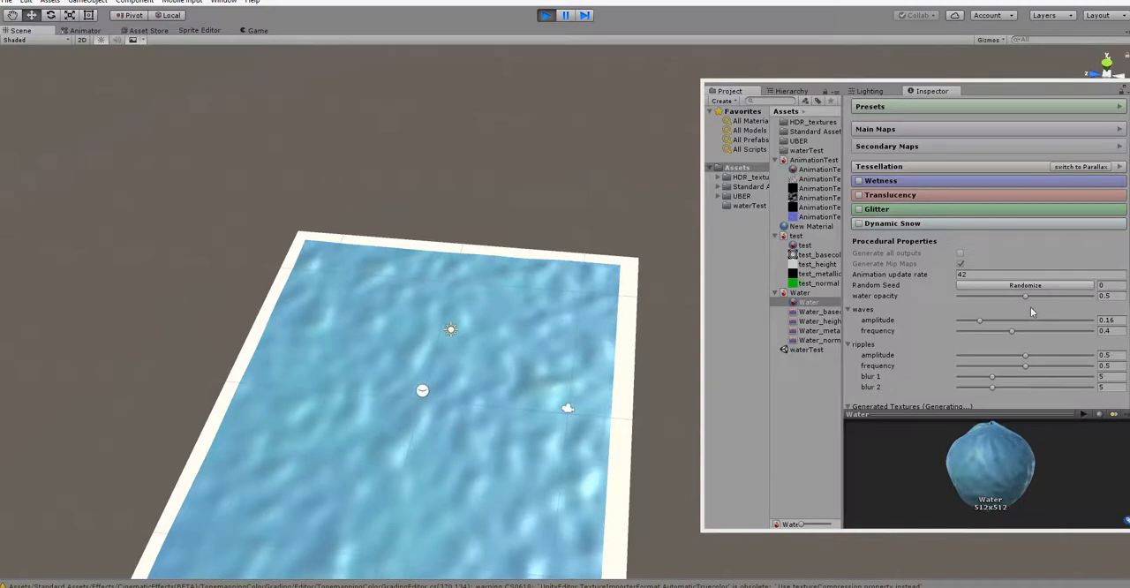
drag(1027, 300, 1004, 310)
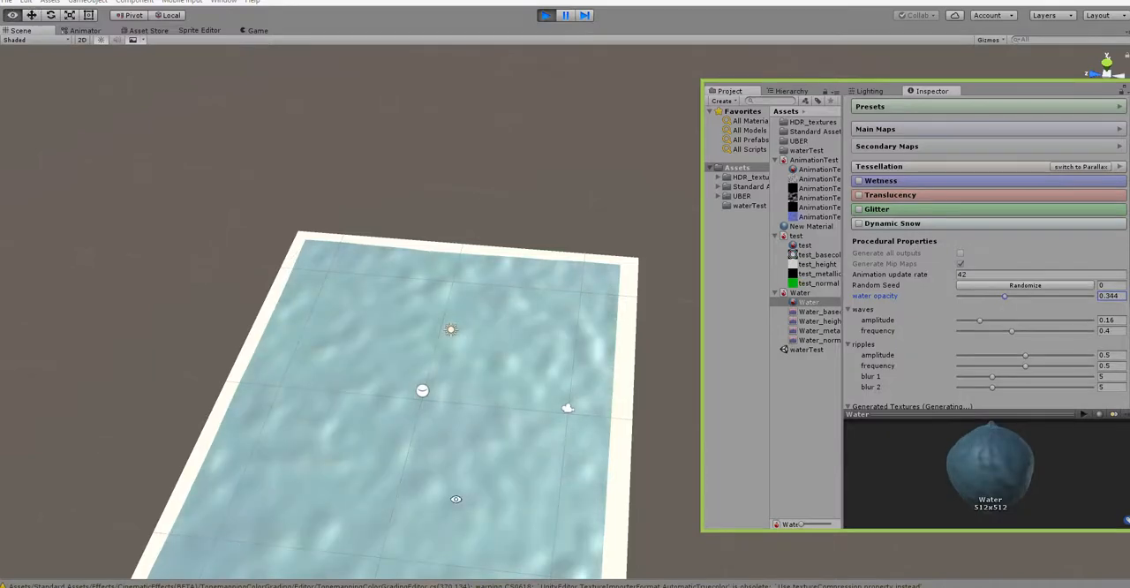
alt+drag(457, 497, 559, 477)
alt+right_drag(560, 477, 336, 434)
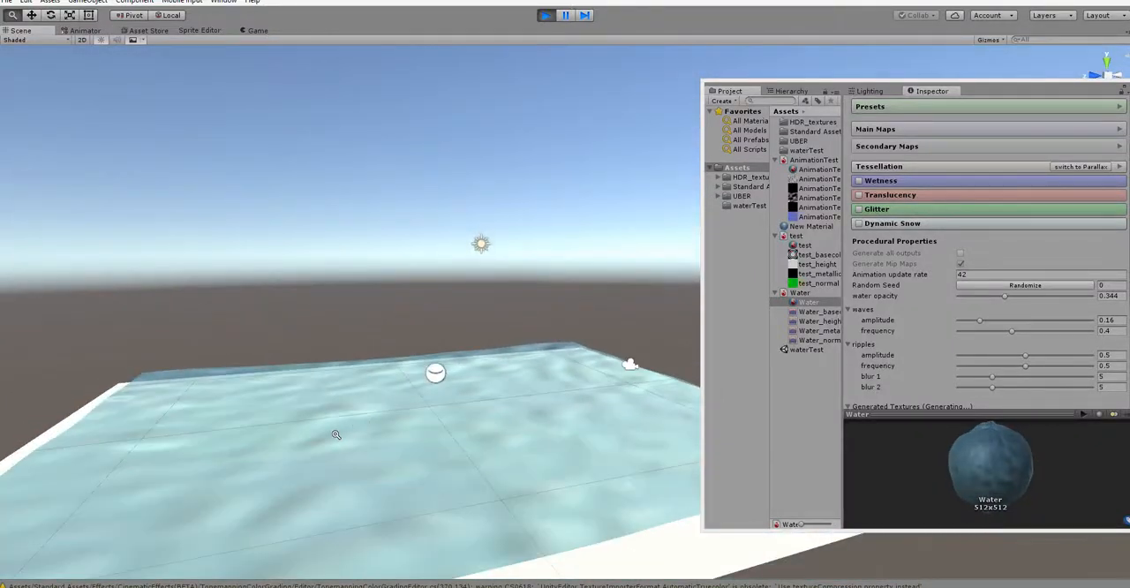
alt+drag(412, 483, 443, 535)
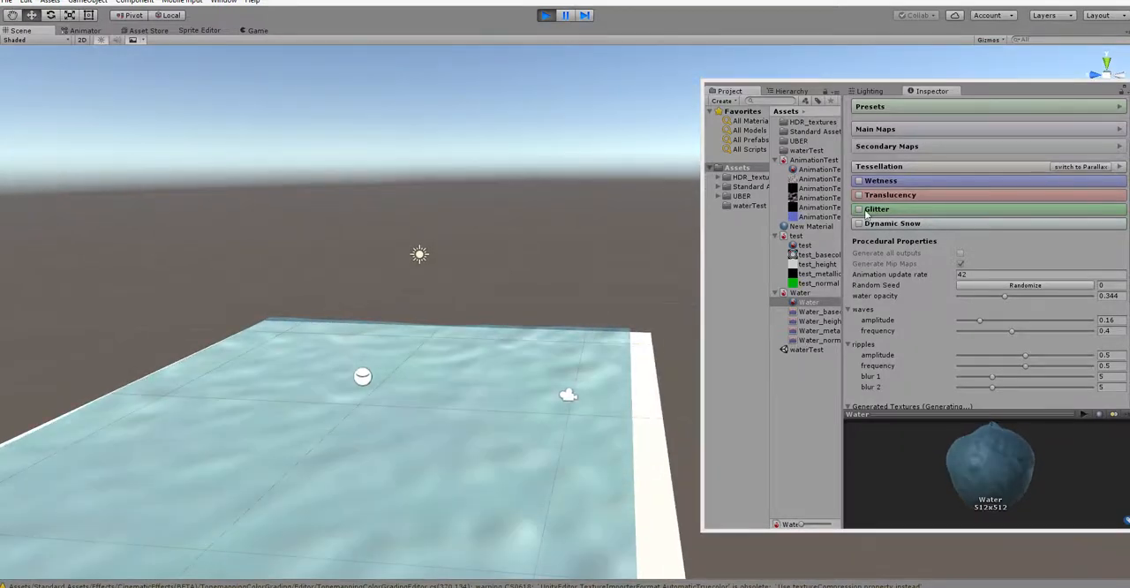
- Switch back to Substance Designer and spread the blue colour source node and its connected HSL node further apart
key(alt+Tab)
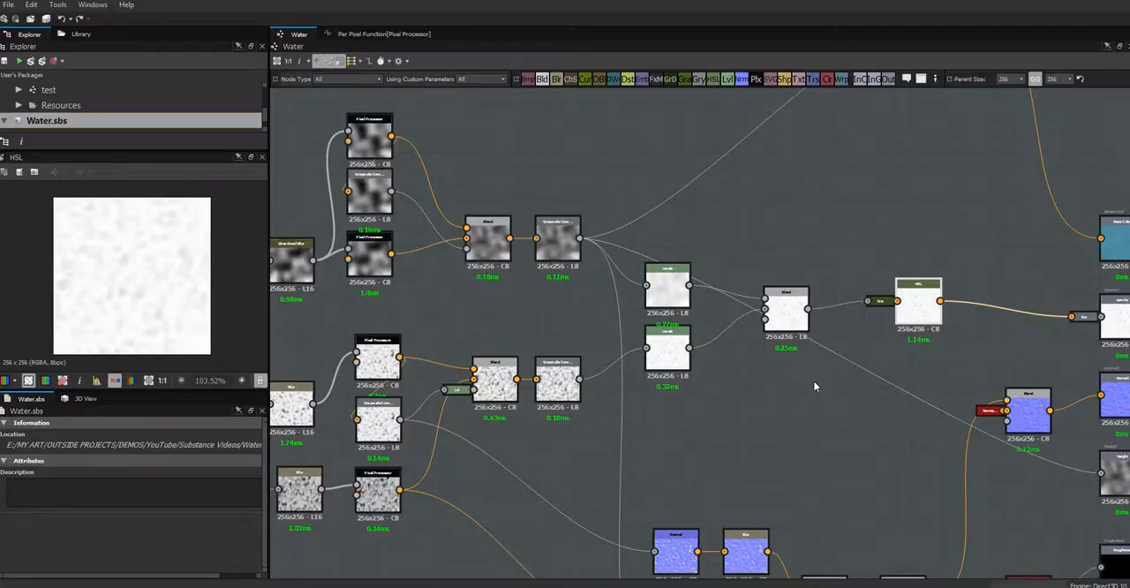
middle_drag(812, 386, 780, 479)
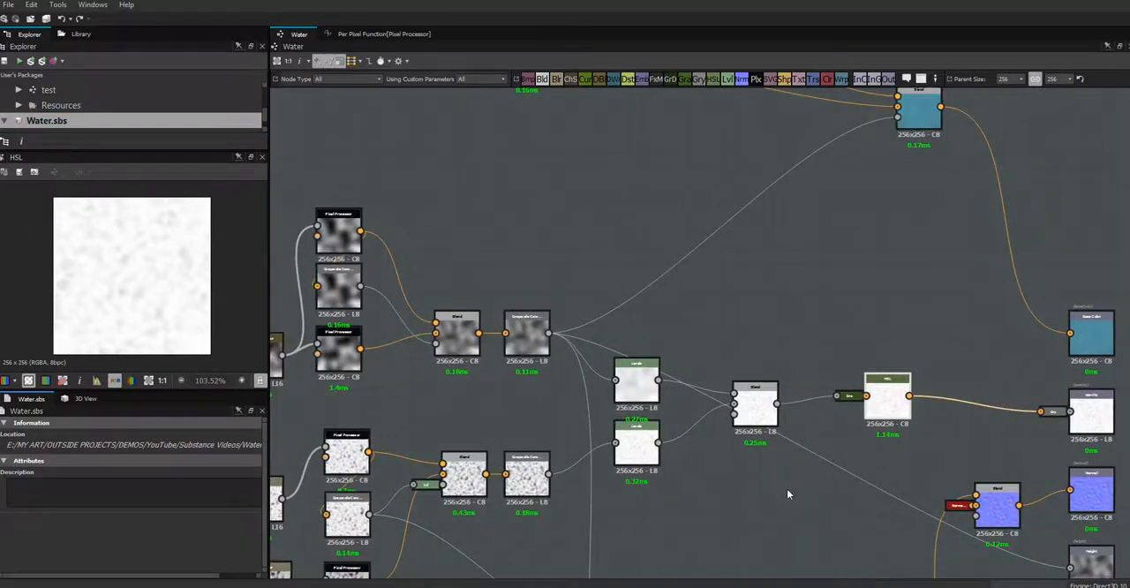
scroll(786, 488, down, 3)
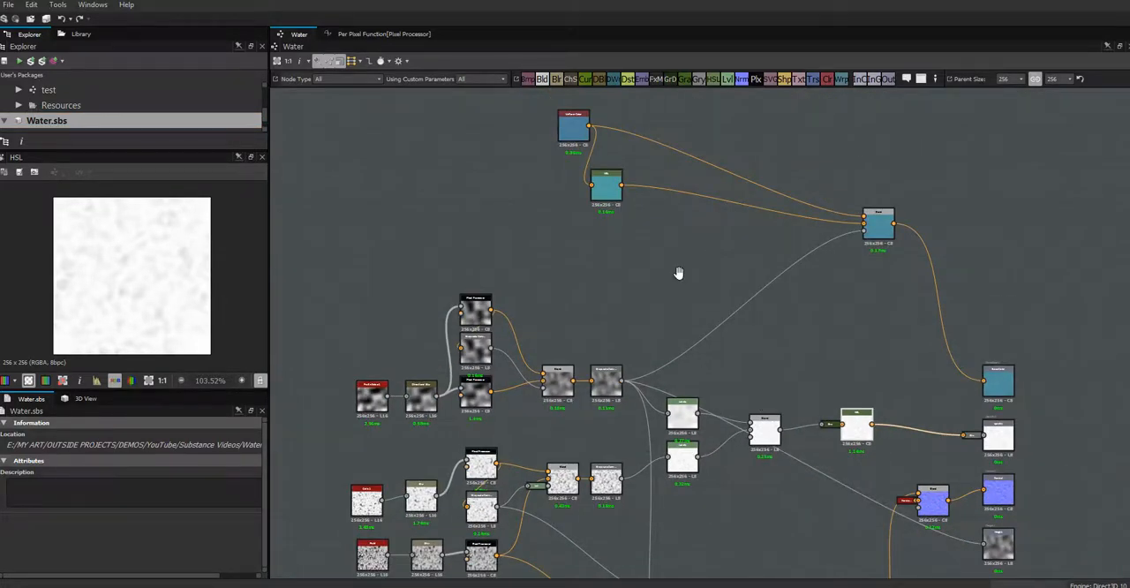
middle_drag(726, 260, 774, 243)
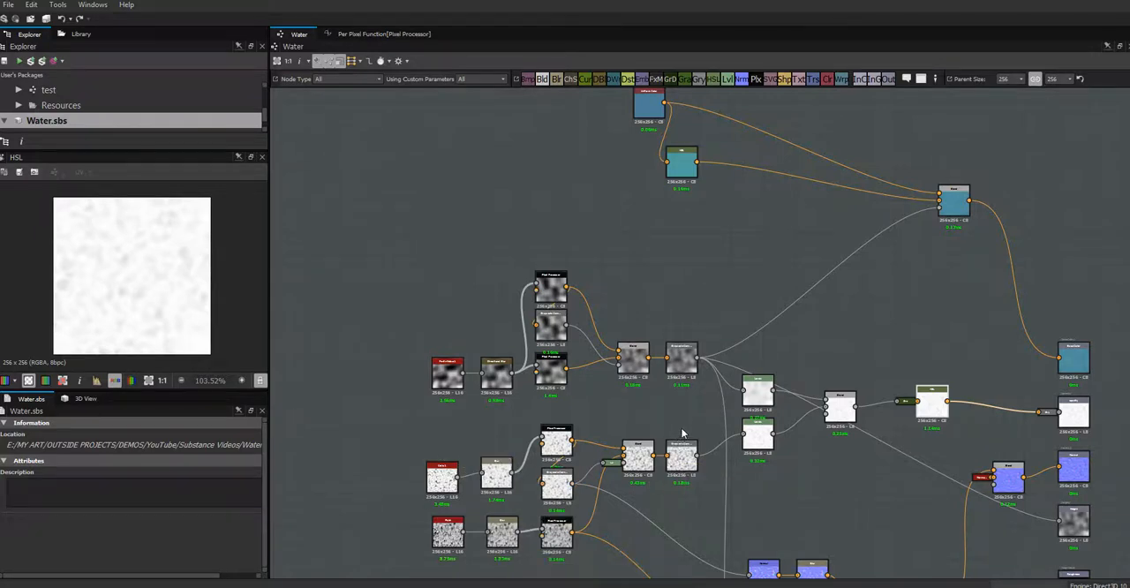
middle_drag(680, 411, 570, 456)
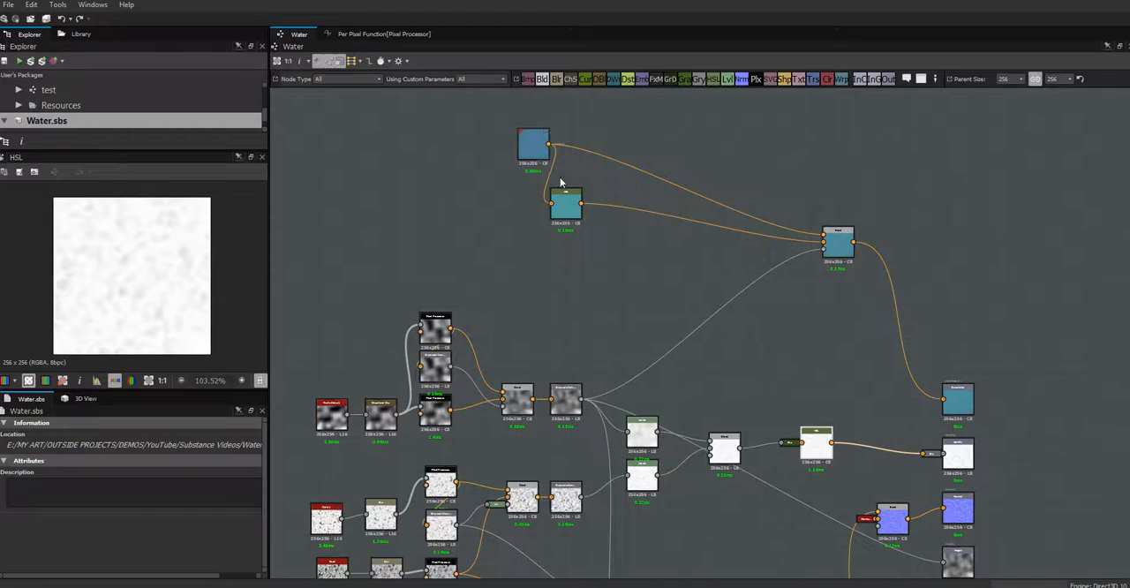
drag(570, 203, 613, 227)
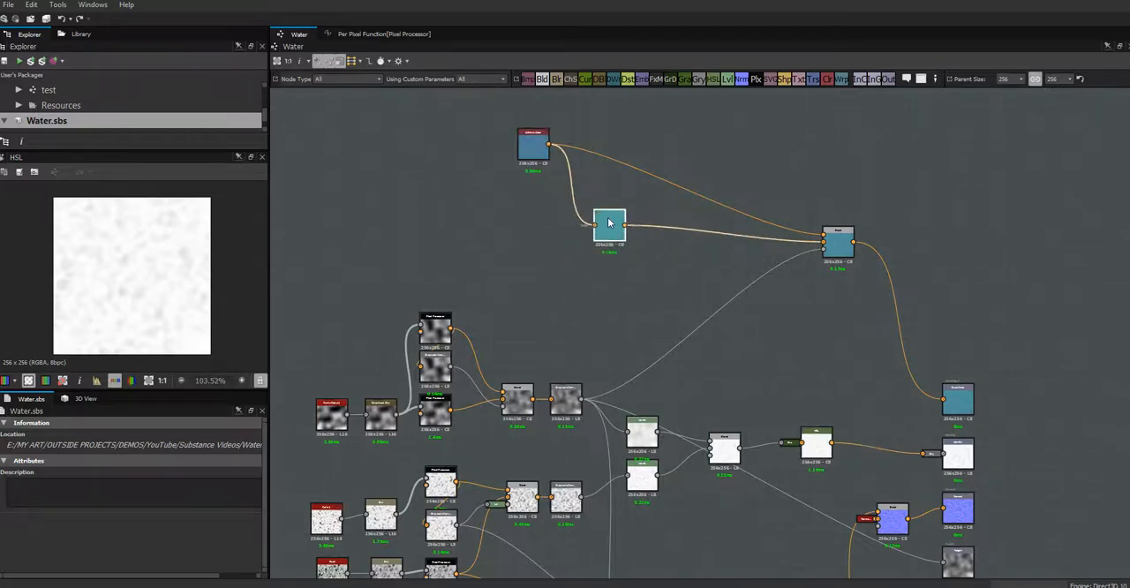
drag(421, 168, 379, 146)
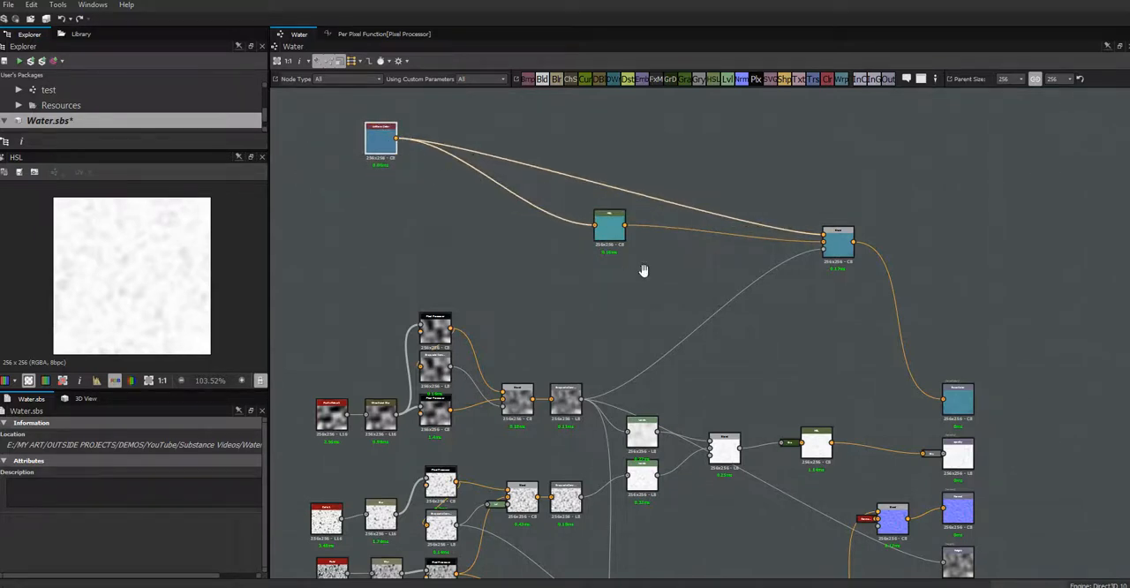
middle_drag(643, 270, 732, 278)
- Add a graph input parameter with the identifier waterCol, the label color and the group water
click(470, 137)
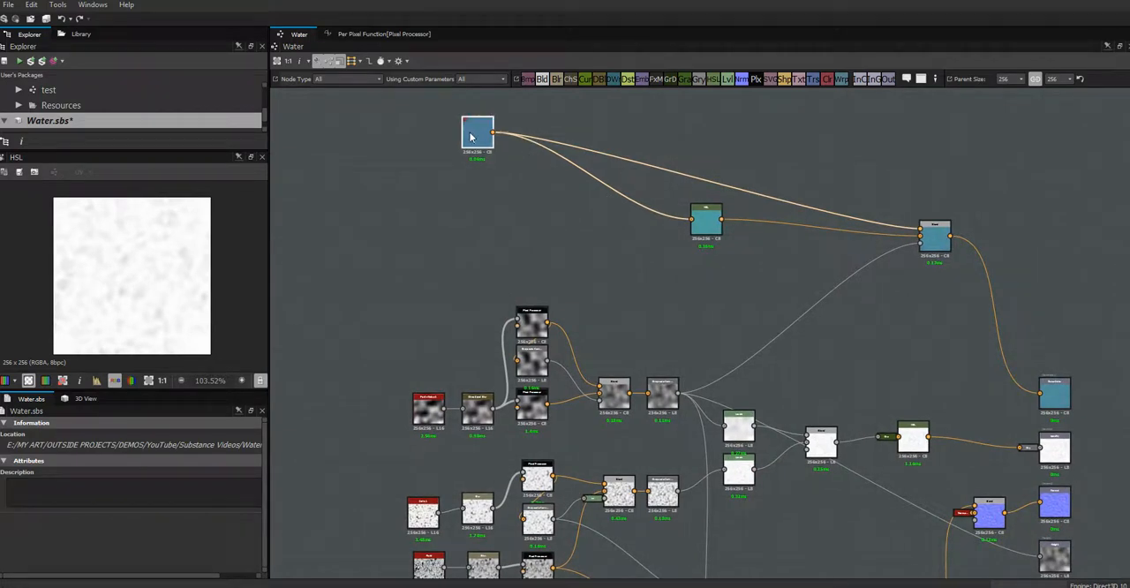
click(375, 162)
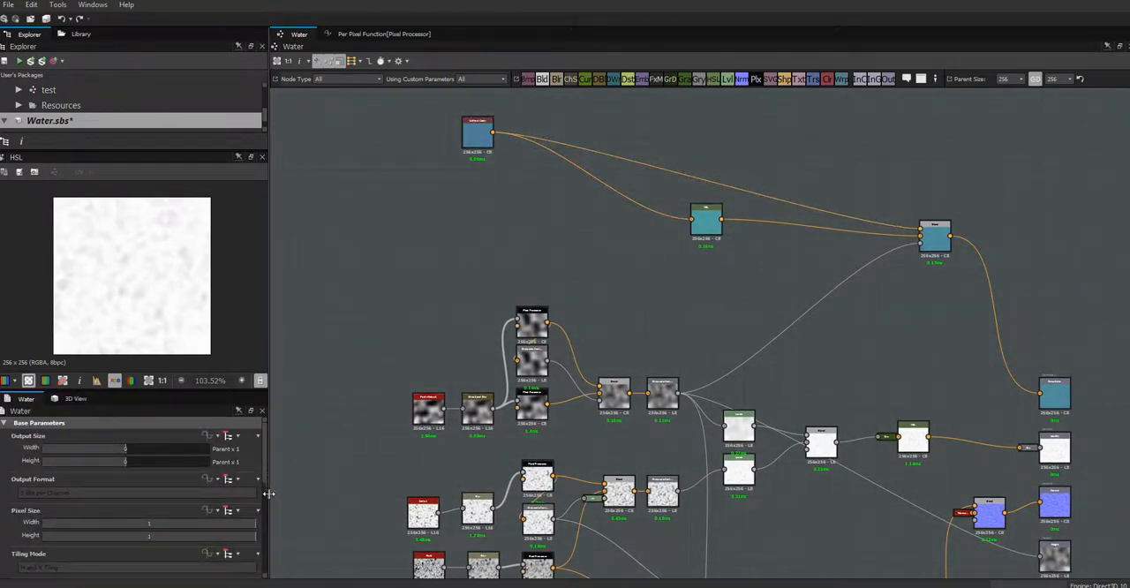
drag(265, 480, 269, 548)
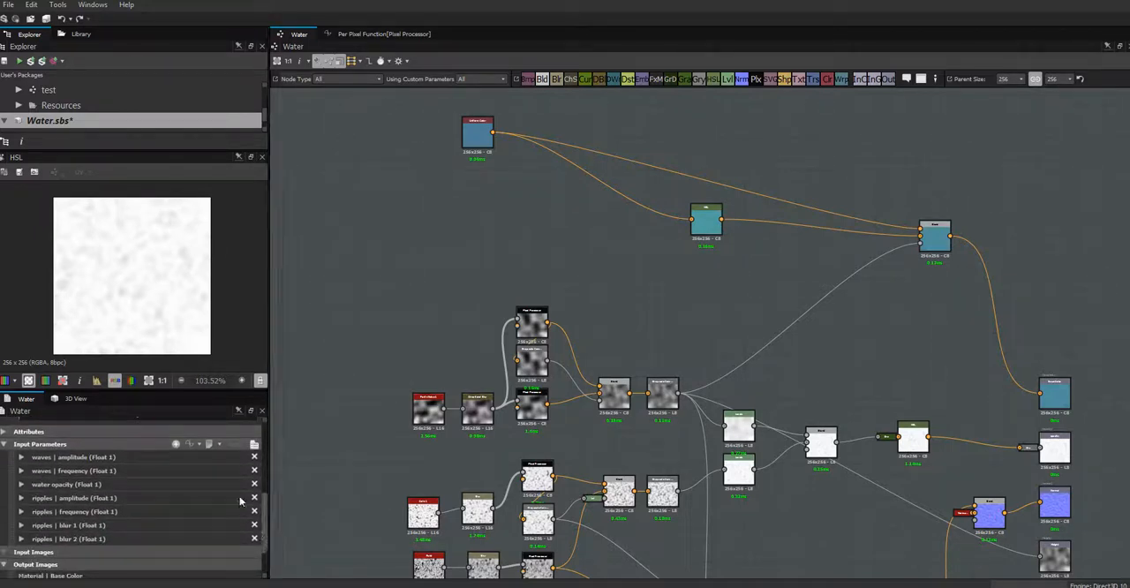
click(176, 445)
scroll(265, 525, down, 3)
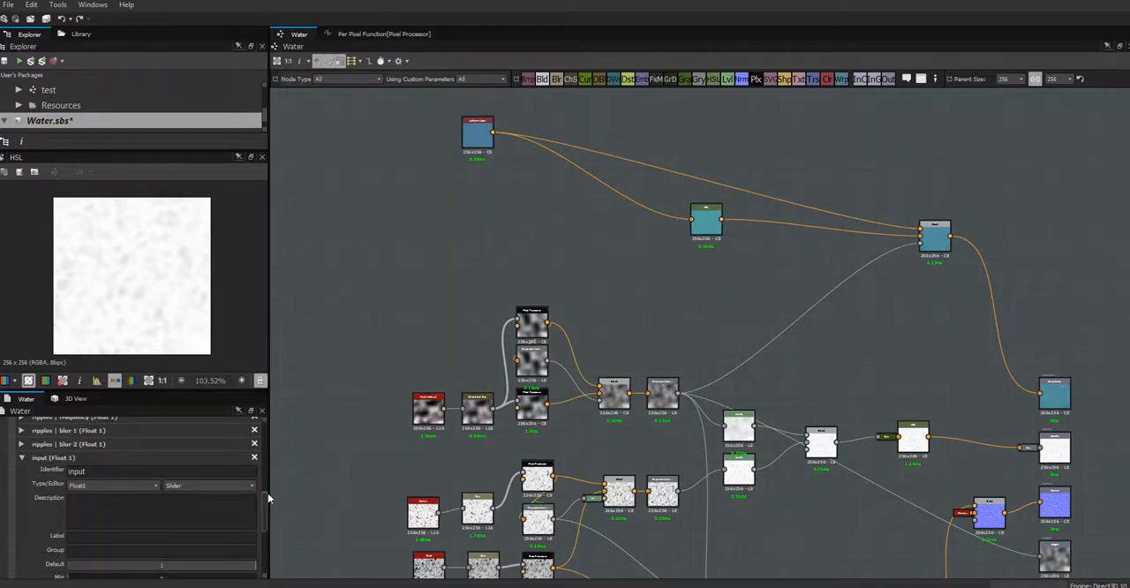
scroll(265, 492, up, 3)
scroll(267, 486, down, 2)
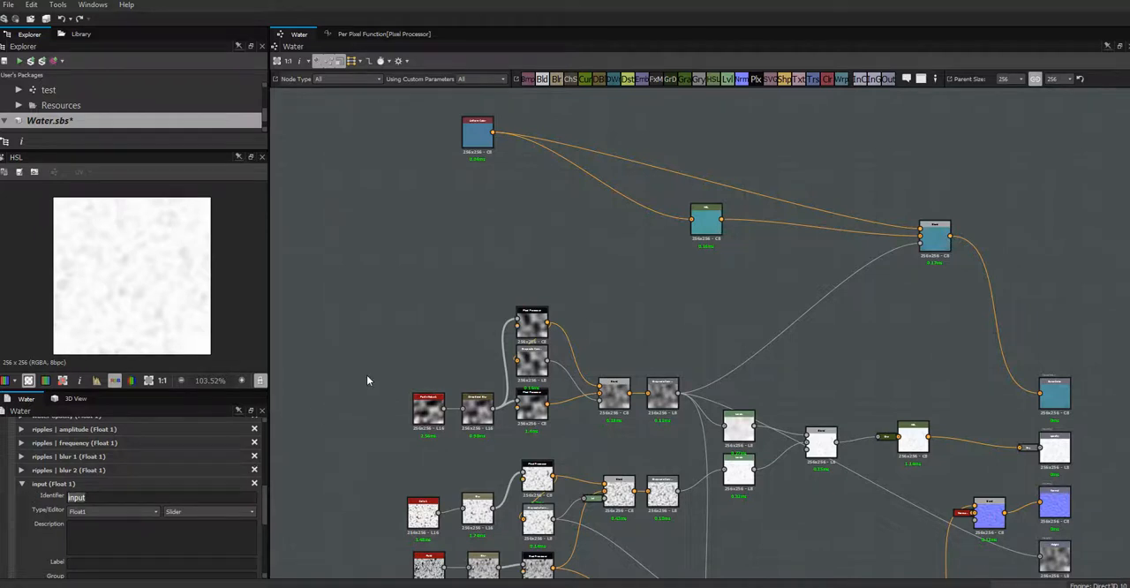
text(waterCol)
click(111, 567)
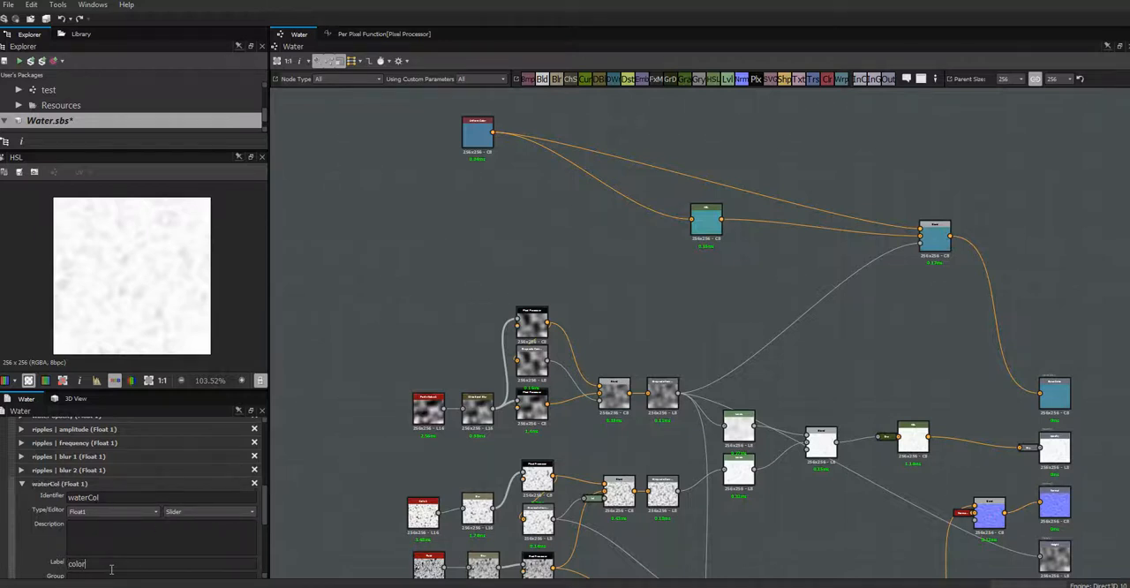
click(107, 575)
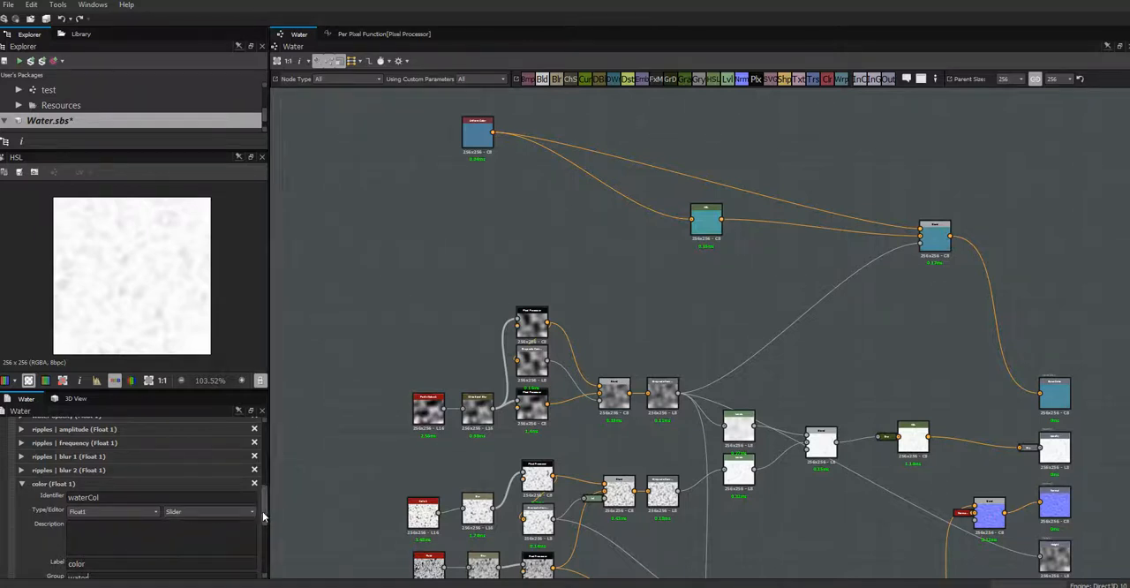
- Change the waterCol parameter's type to Float4 with the Color (RGBA) editor
click(157, 513)
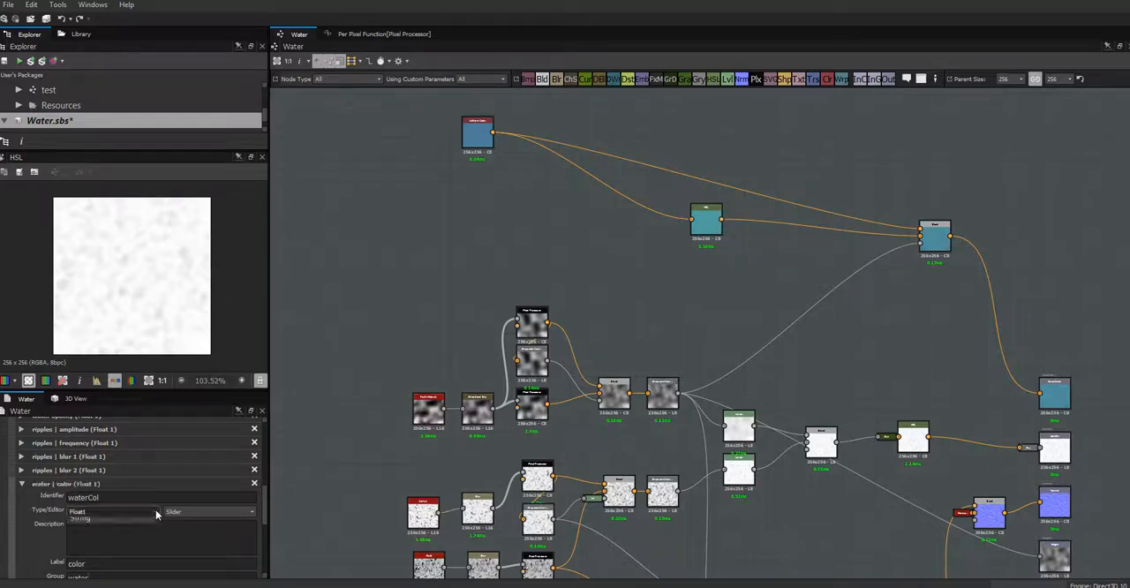
click(108, 587)
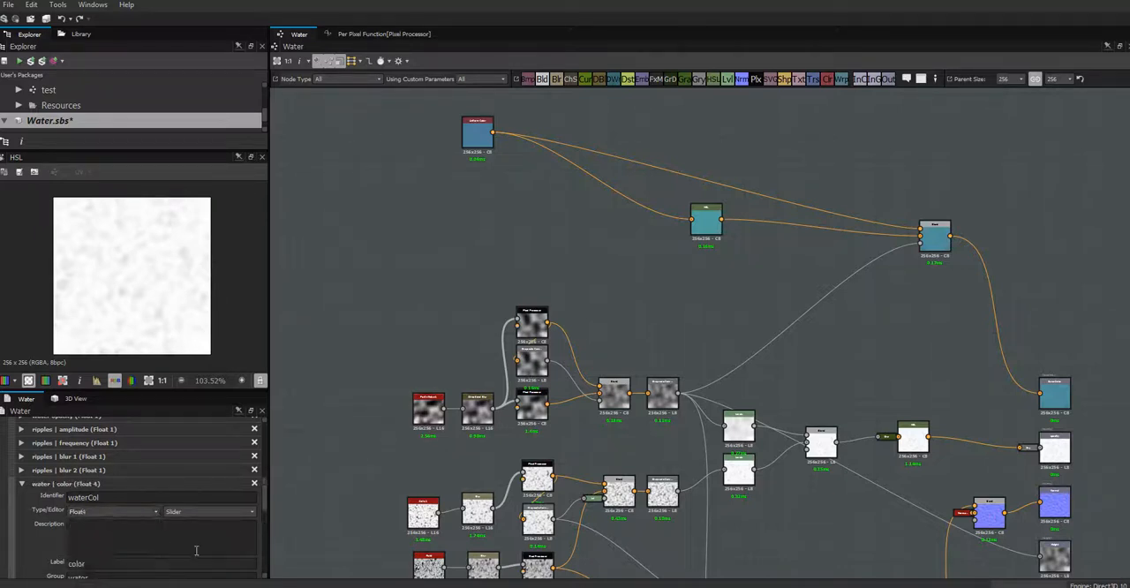
click(254, 514)
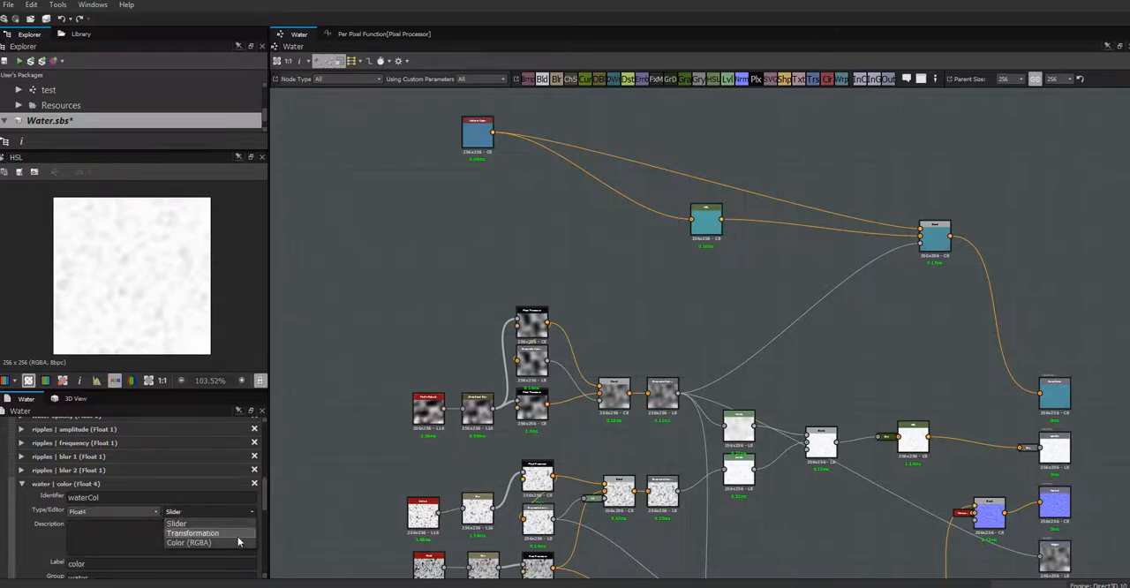
click(210, 540)
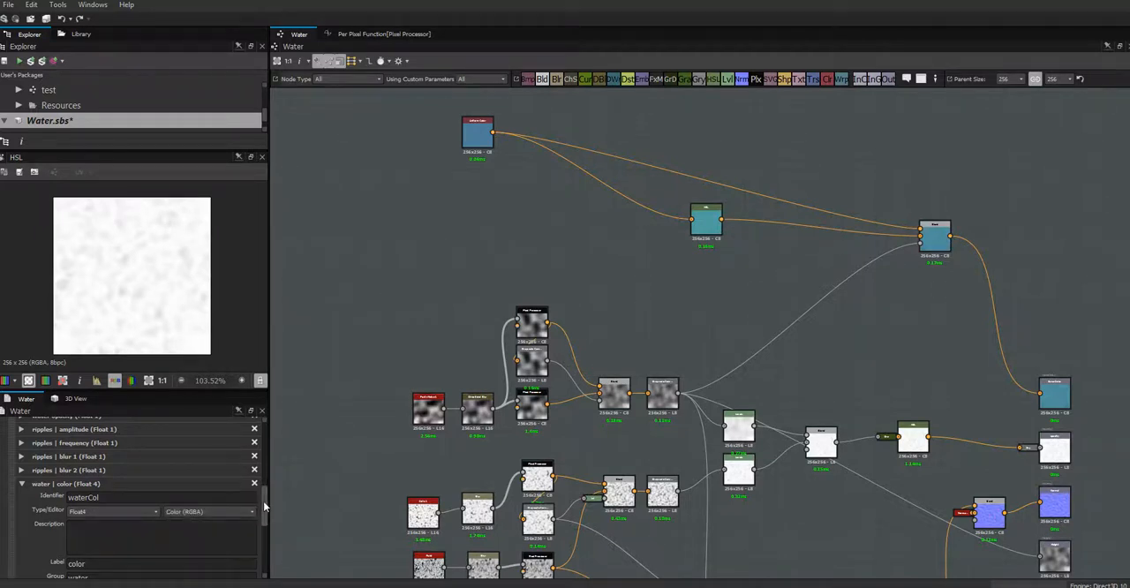
drag(265, 505, 264, 522)
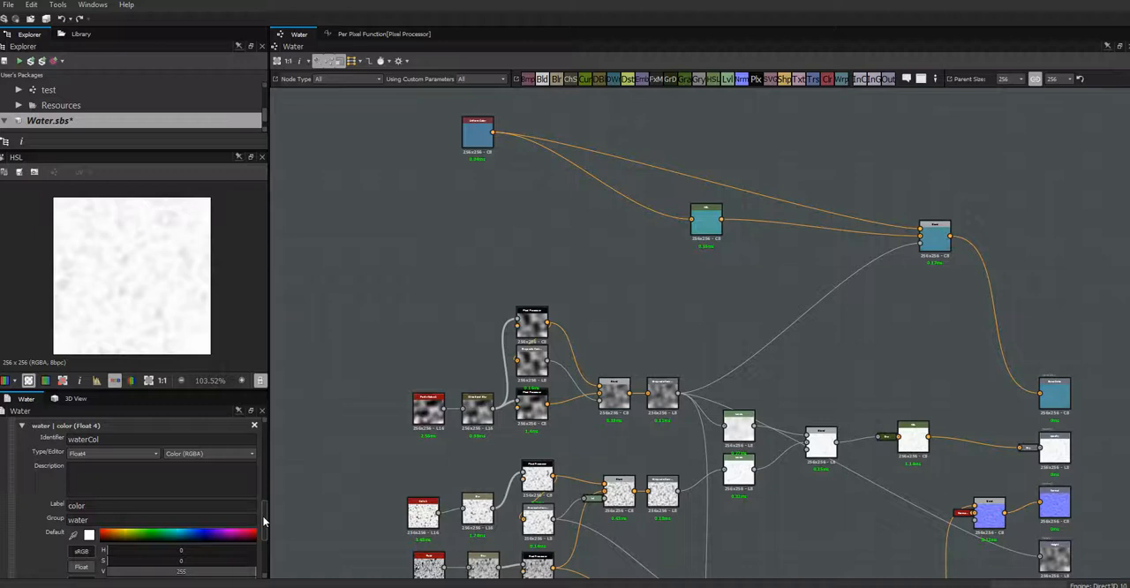
- Shorten the waterOpac parameter's label to opacity and assign it to the group water
drag(263, 522, 265, 494)
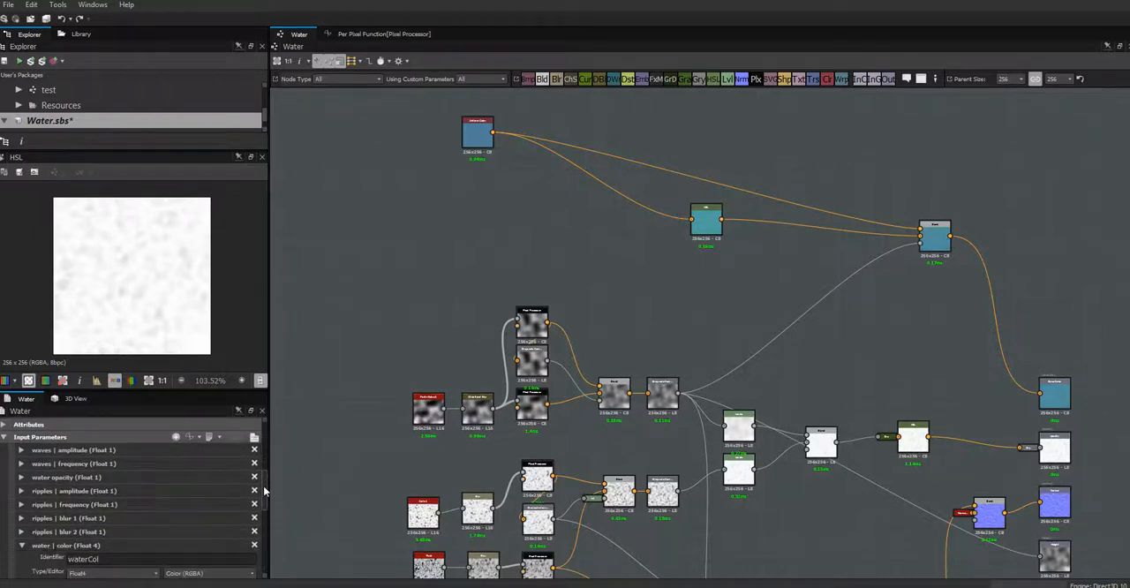
click(21, 477)
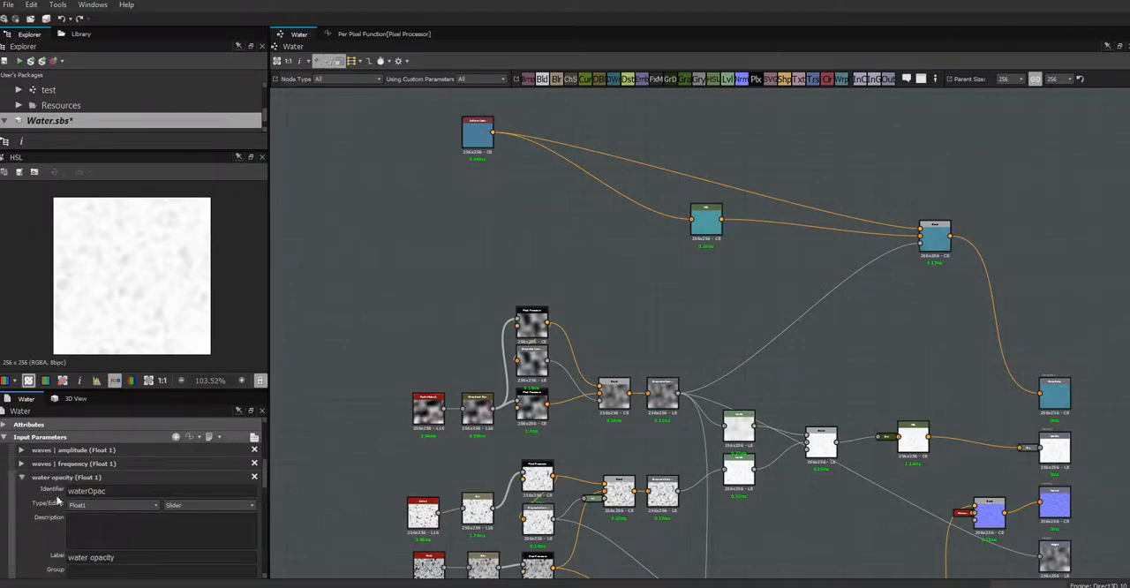
drag(126, 557, 58, 556)
click(90, 558)
key(BackSpace)
click(72, 570)
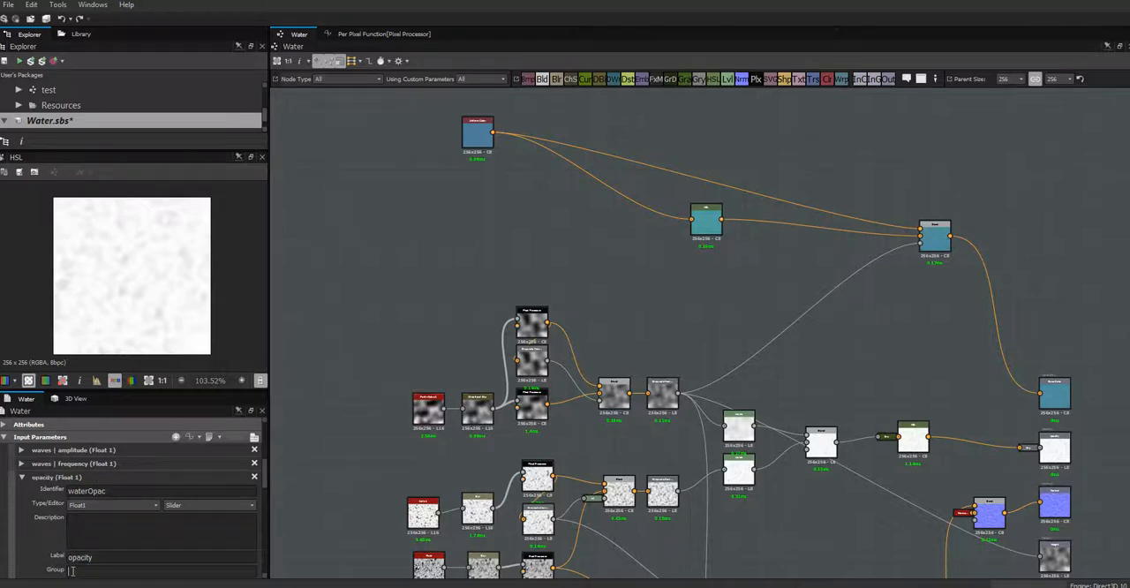
text(water)
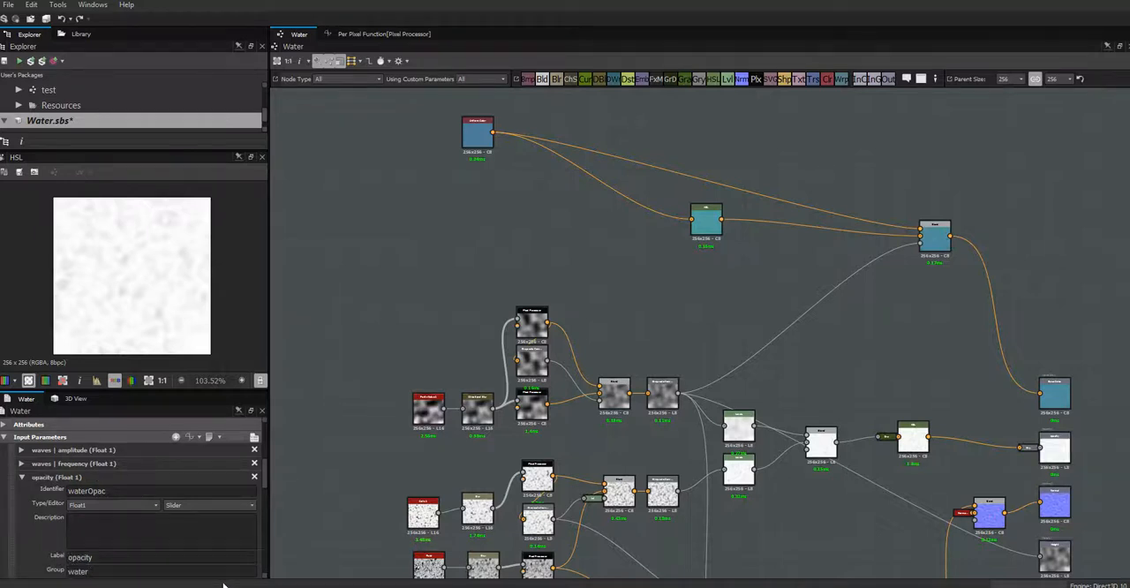
click(21, 477)
click(21, 545)
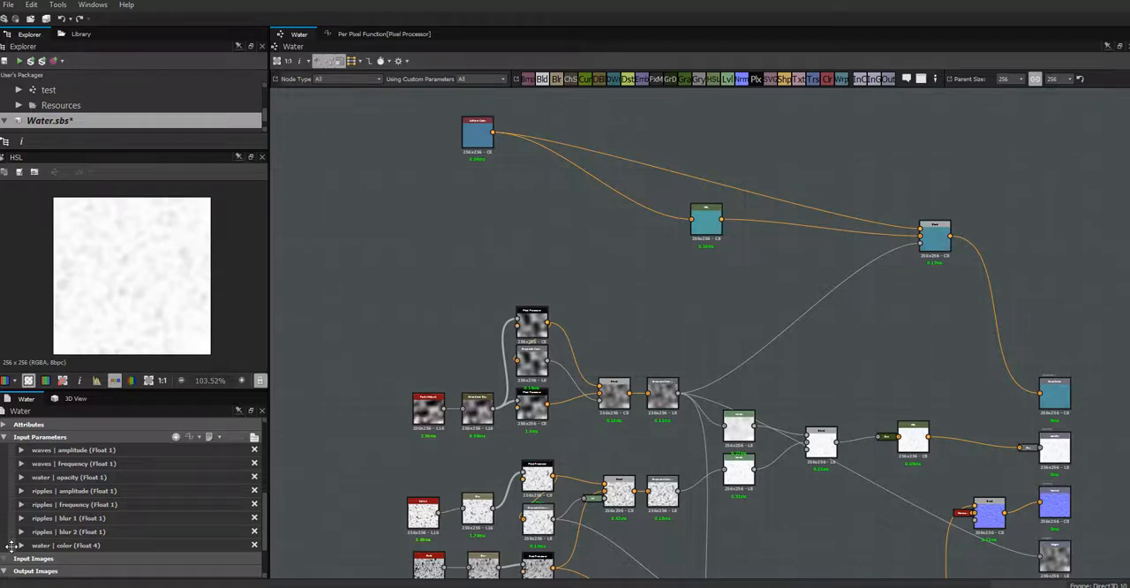
- Reorder the input parameters so that water opacity and water color come first, above the waves parameters
drag(11, 545, 21, 491)
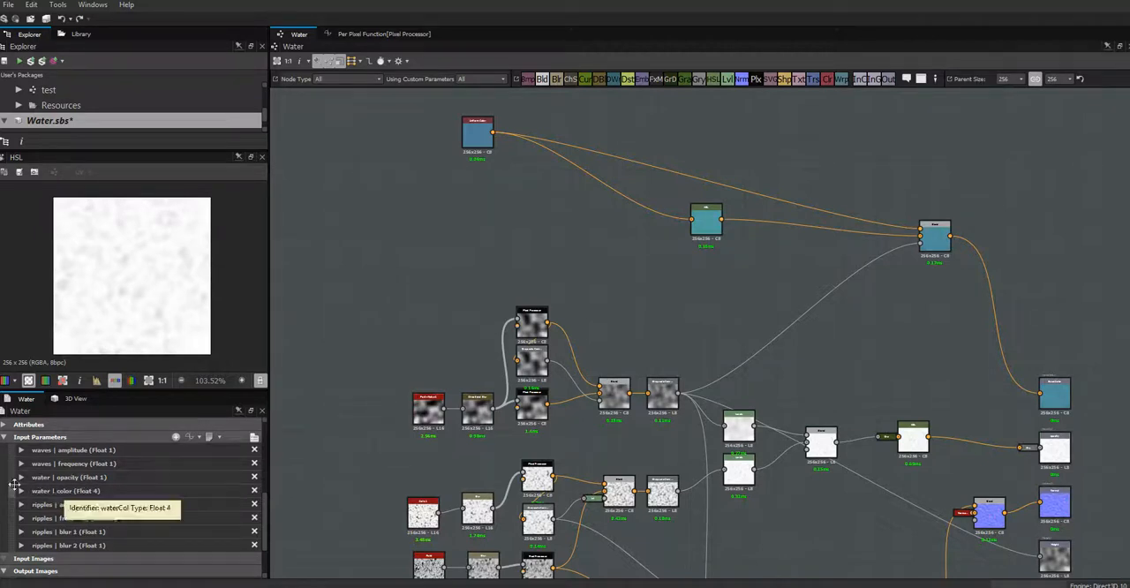
drag(10, 478, 14, 448)
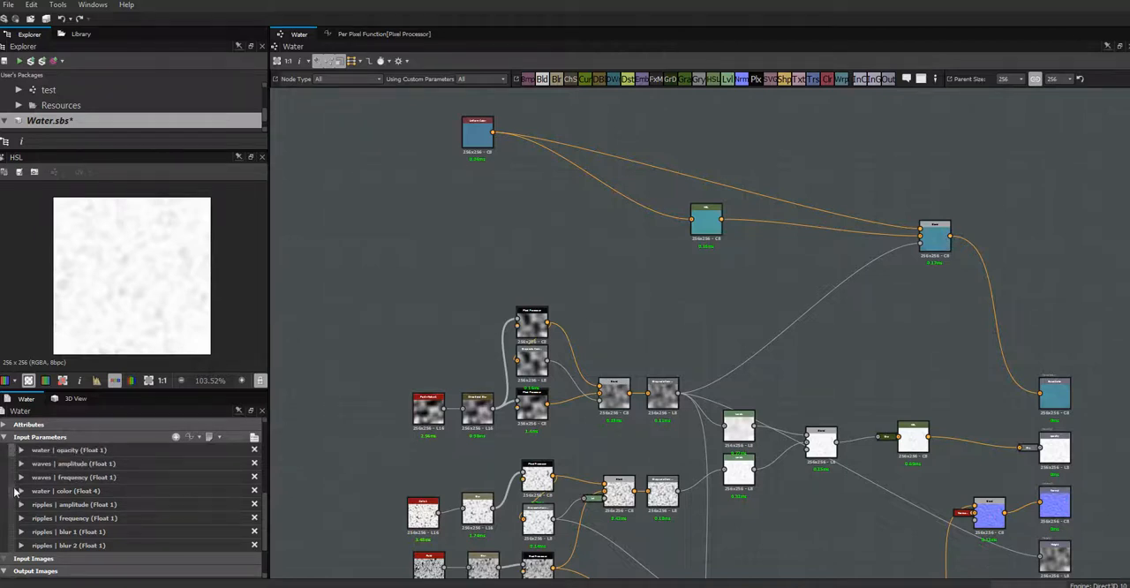
drag(15, 490, 18, 462)
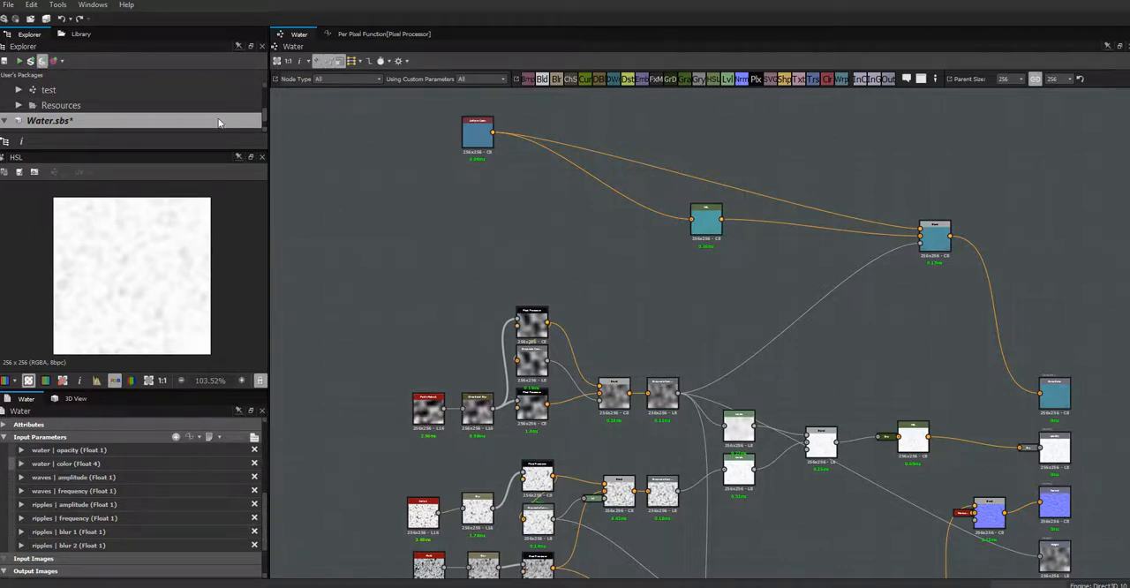
- Save the Water package and reposition the Uniform Color node slightly up and toward the HSL node
key(ctrl+s)
middle_drag(508, 214, 486, 301)
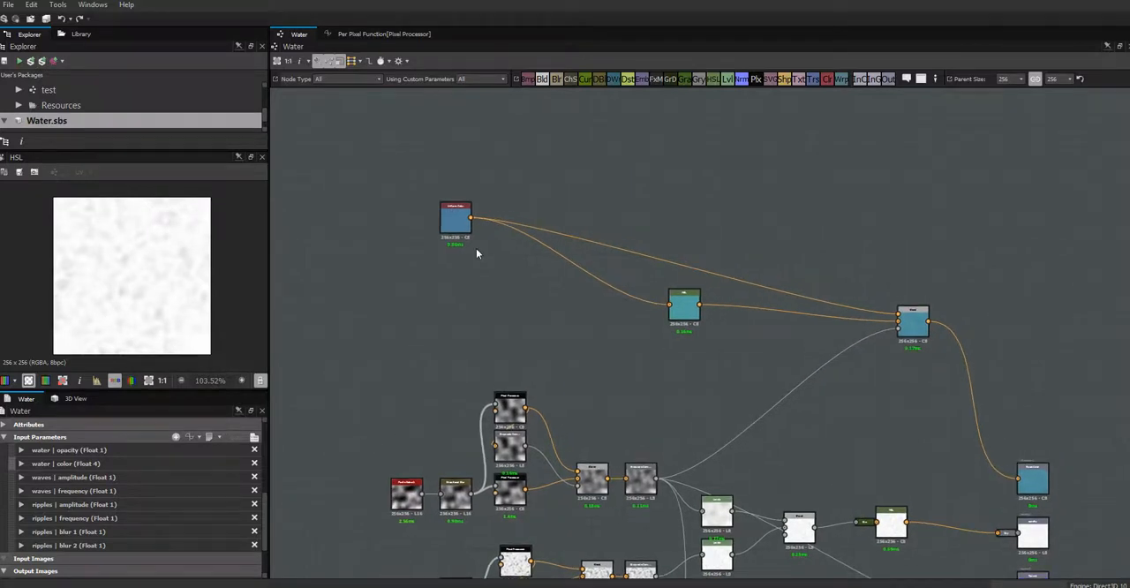
drag(463, 225, 506, 203)
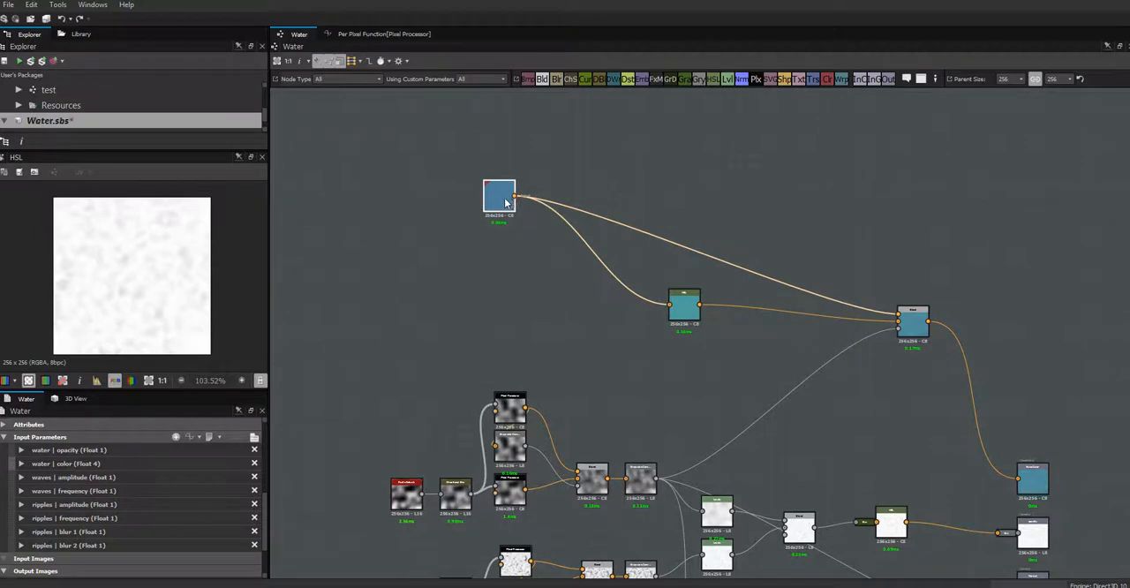
- Expose the Uniform Color node's Output Color using the existing waterCol input
click(506, 203)
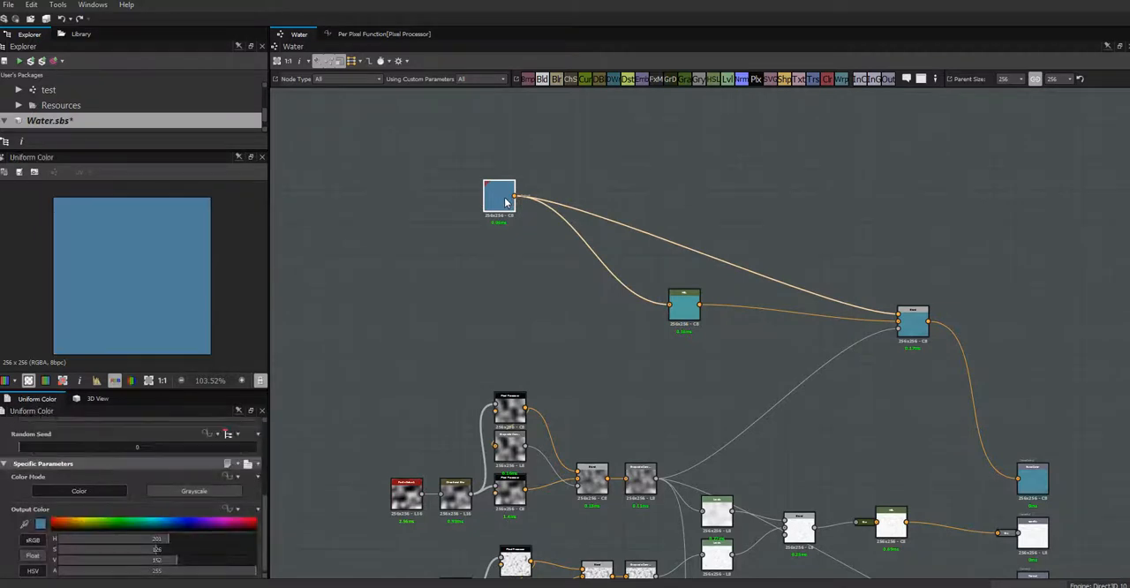
click(237, 511)
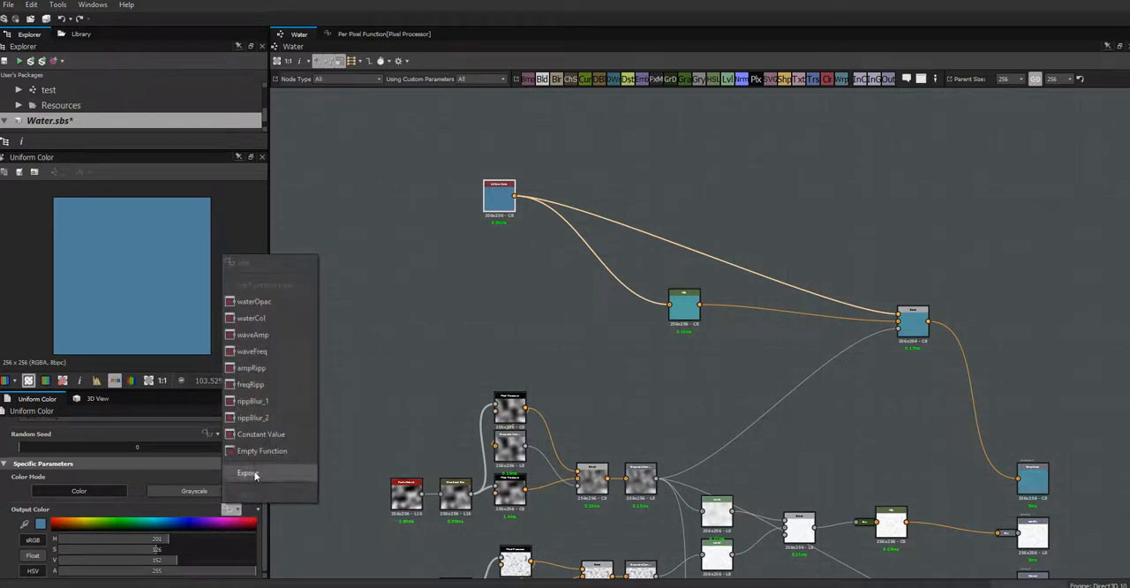
click(260, 473)
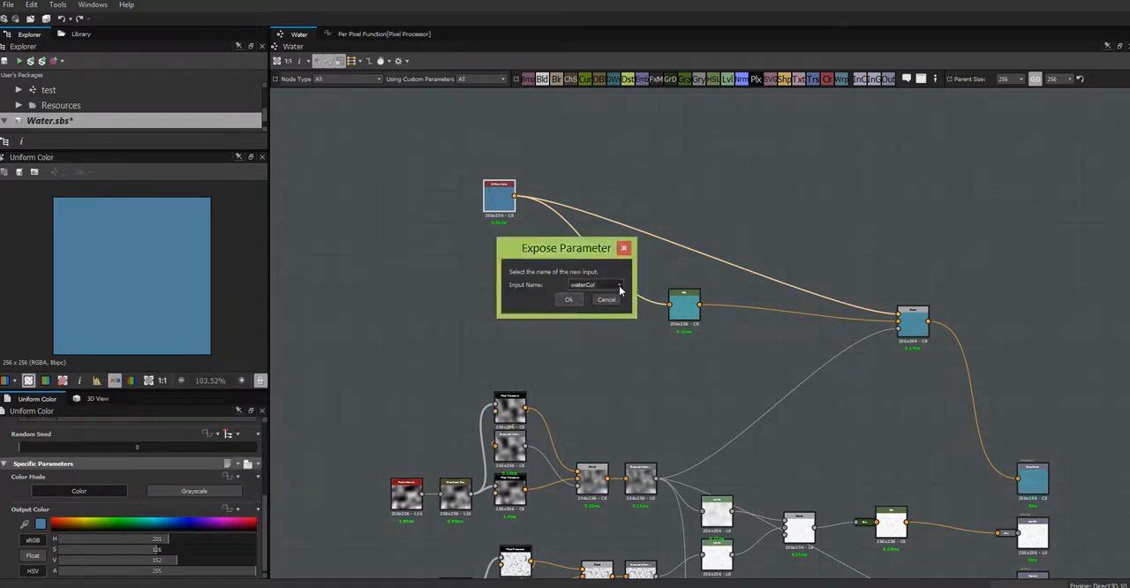
click(619, 285)
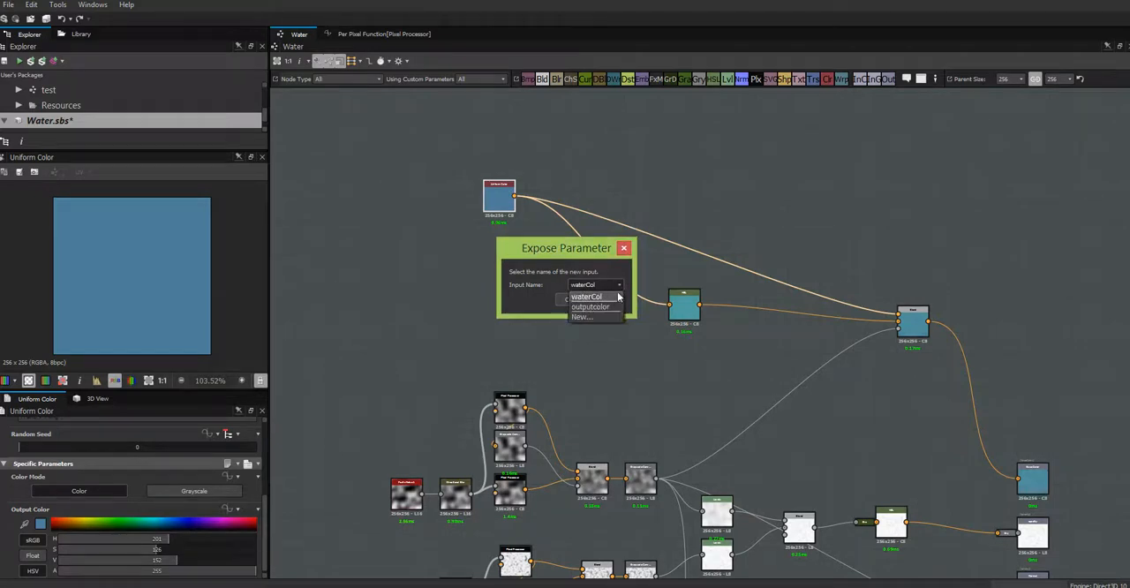
click(598, 257)
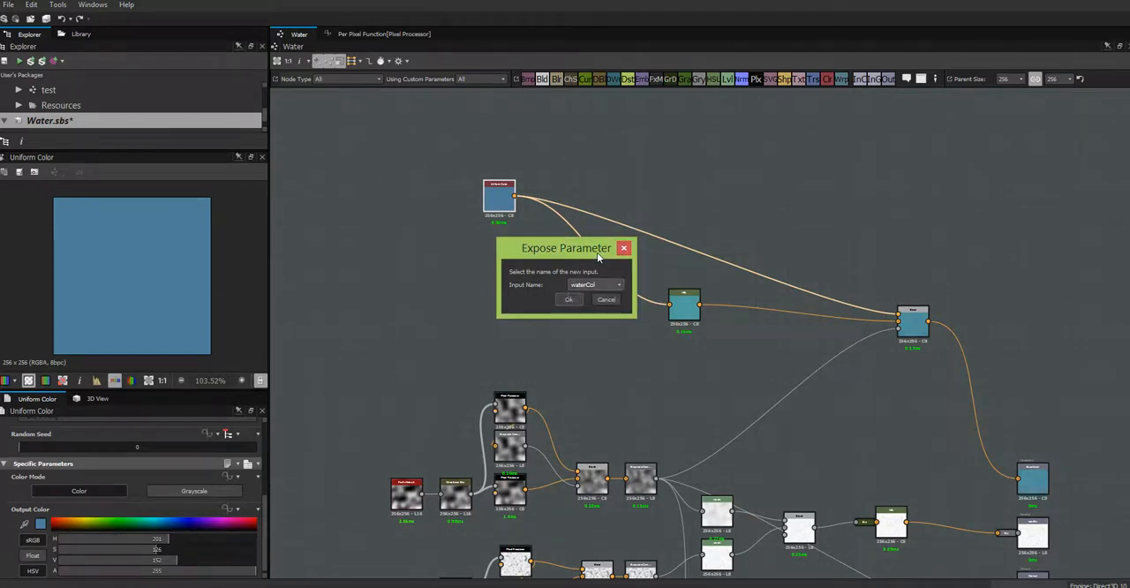
click(569, 300)
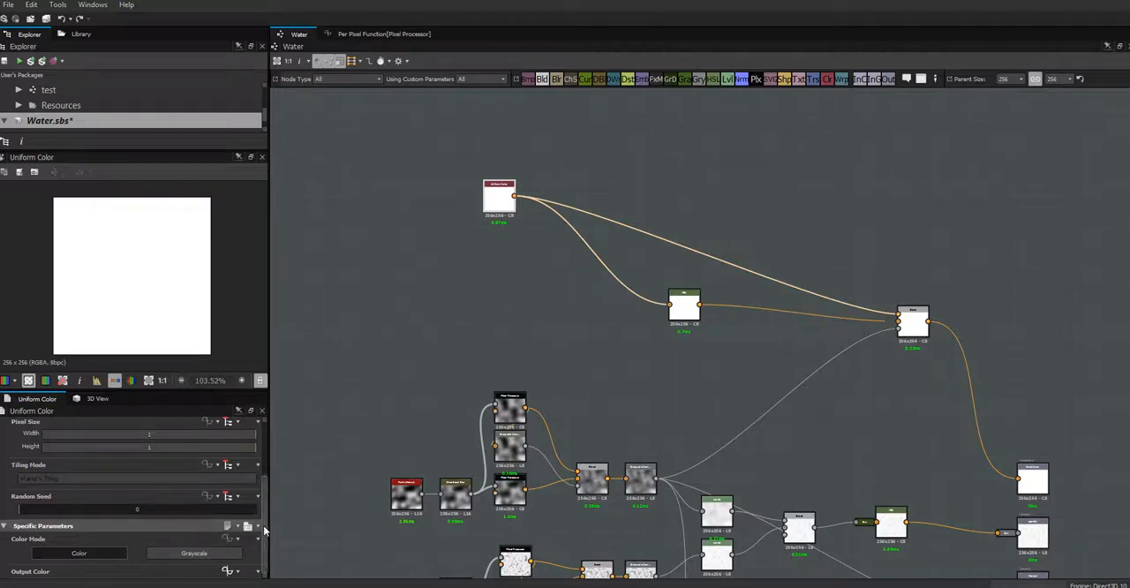
- Show the Water graph's input parameters in preview mode and expand the water group
click(349, 206)
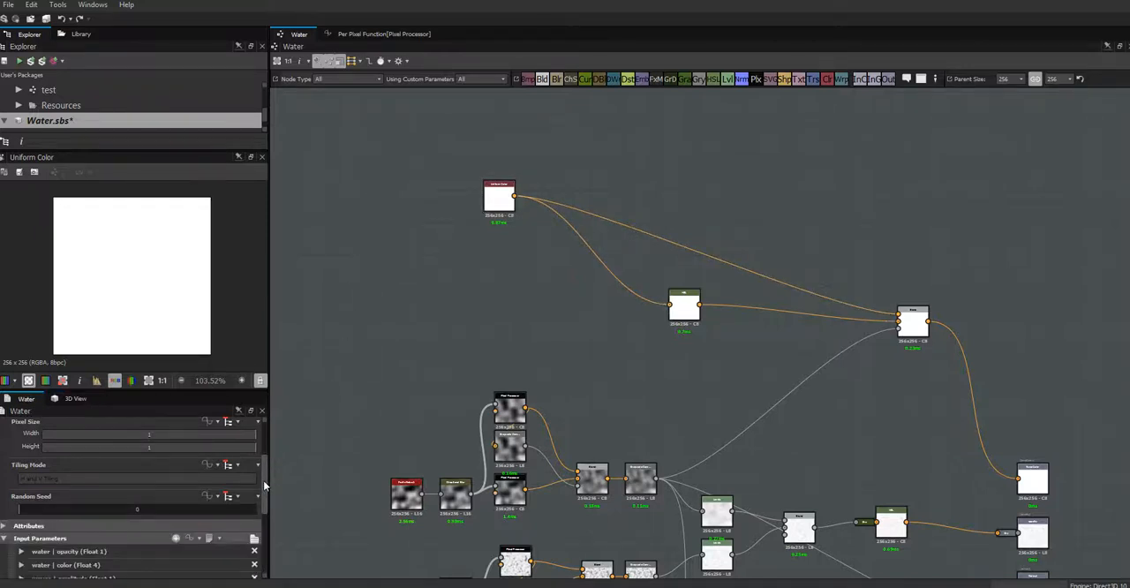
scroll(132, 495, down, 2)
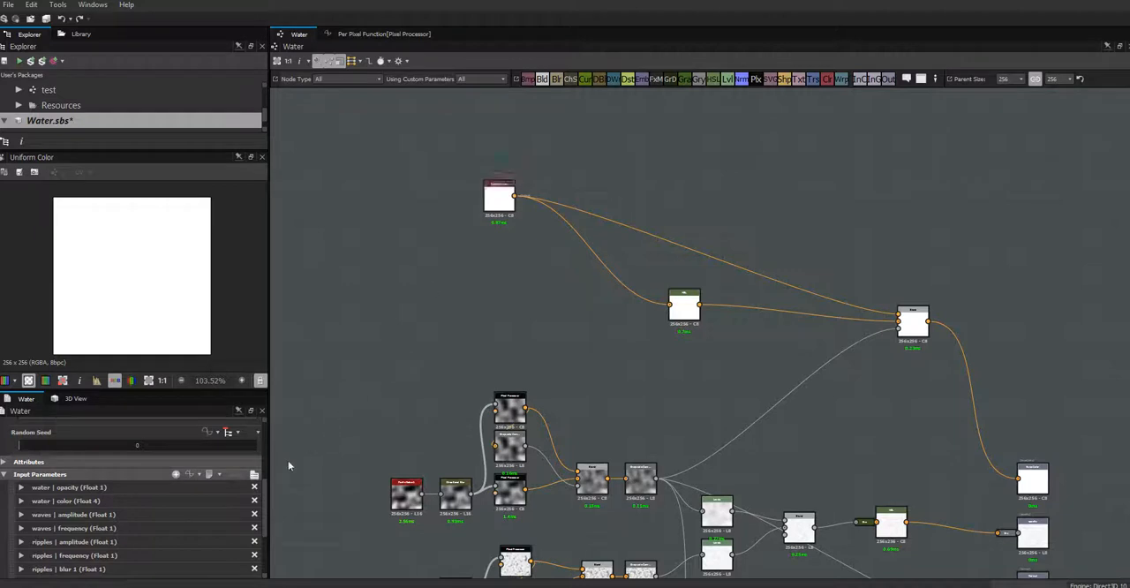
drag(267, 500, 266, 520)
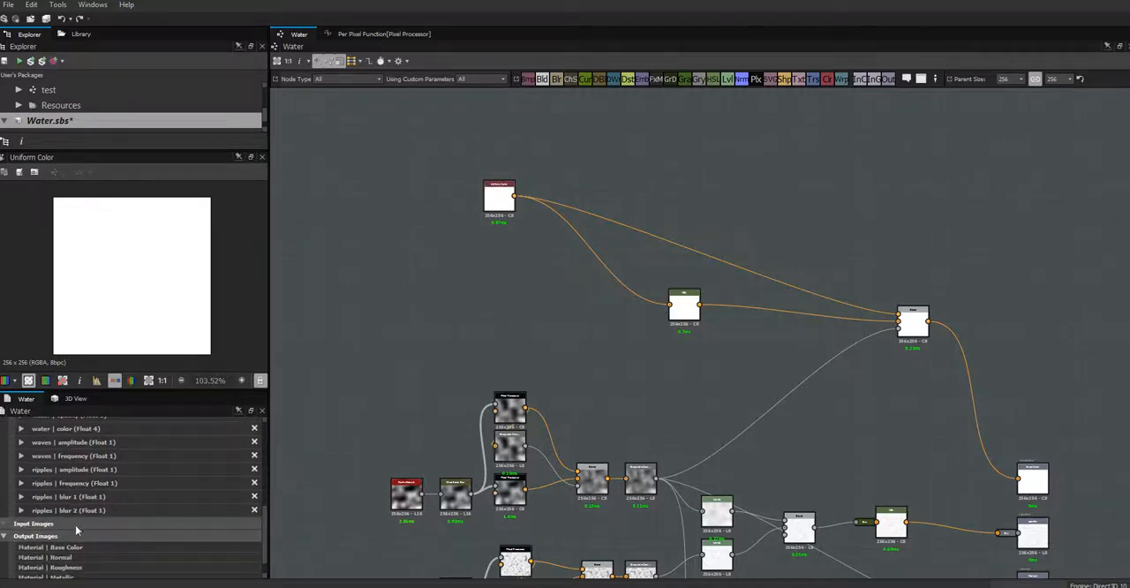
scroll(265, 497, up, 4)
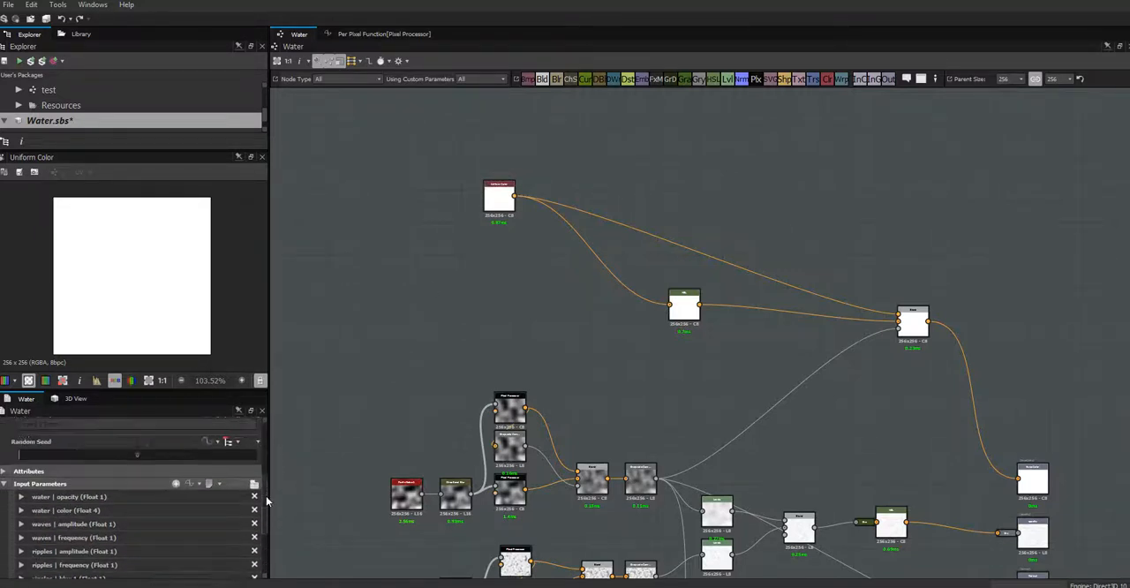
click(254, 466)
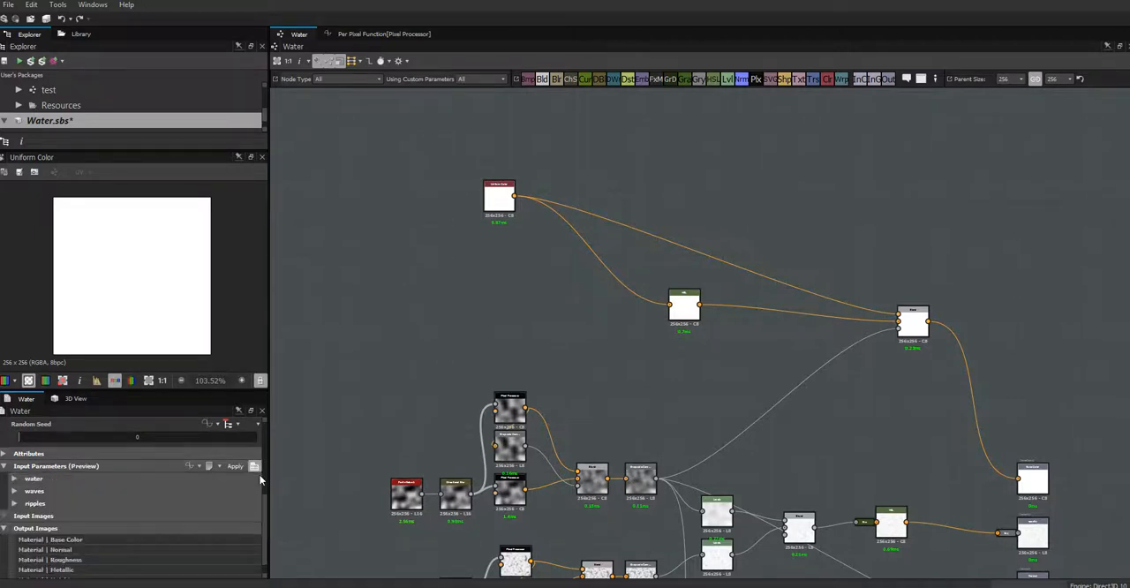
click(14, 478)
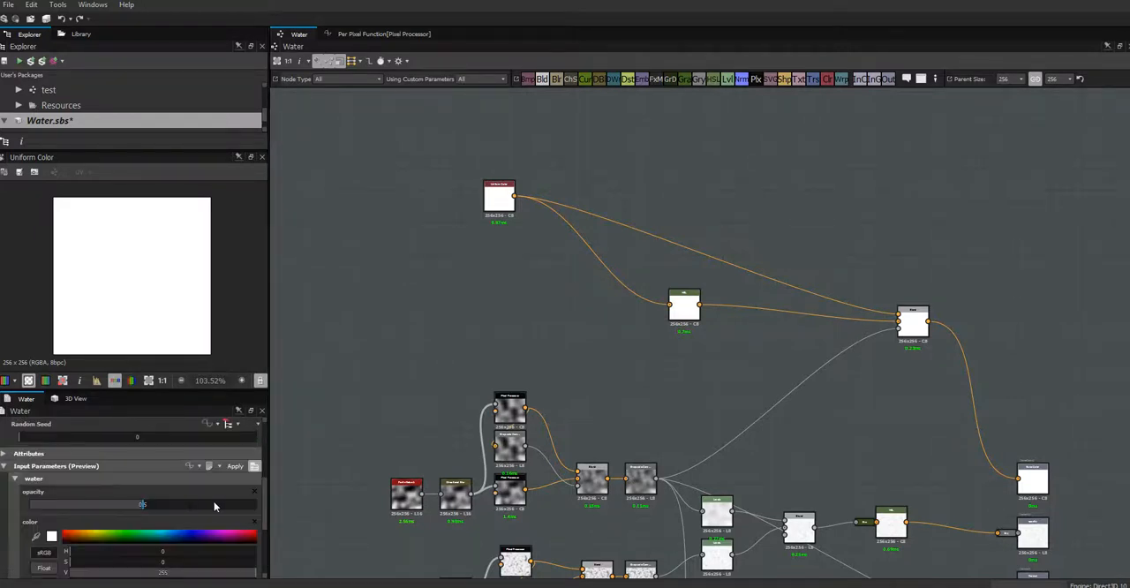
- Set the previewed water color to a dark teal blue with hue 189, saturation 164 and value 126
click(51, 536)
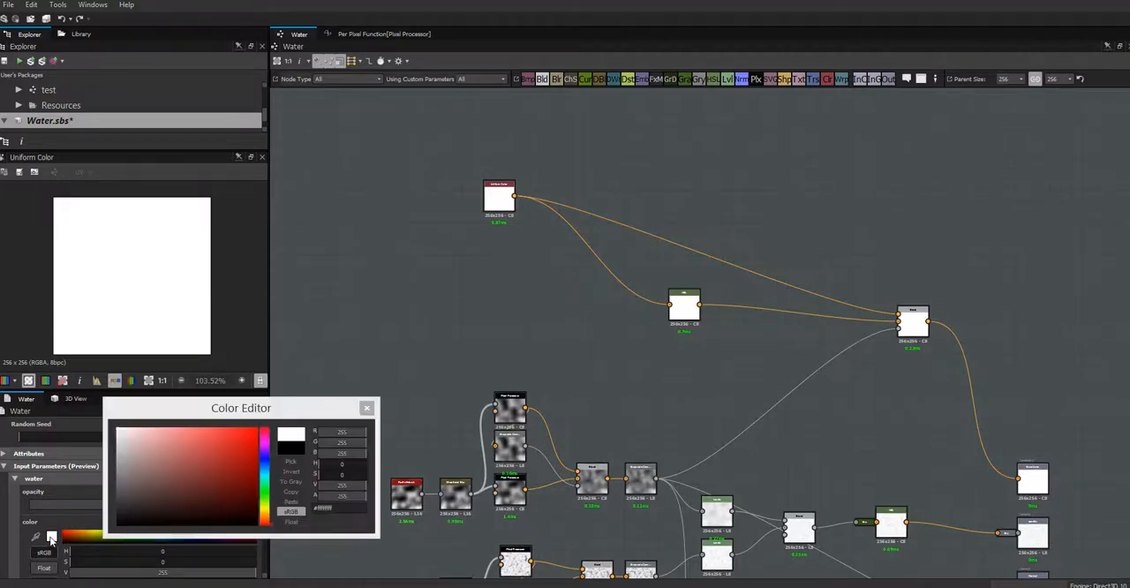
click(264, 459)
drag(223, 447, 196, 429)
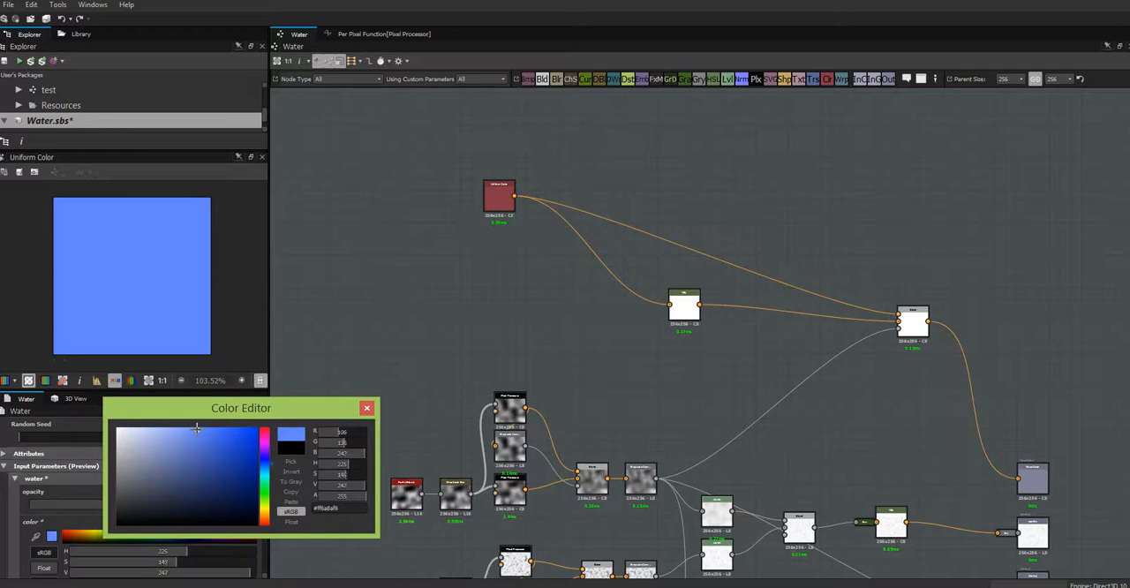
click(265, 468)
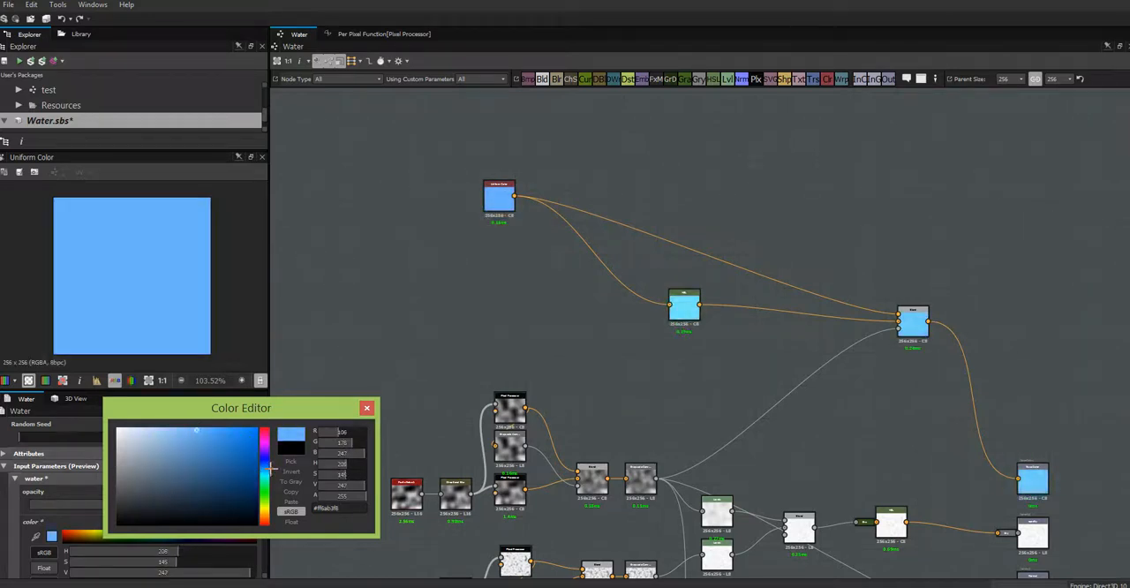
click(265, 476)
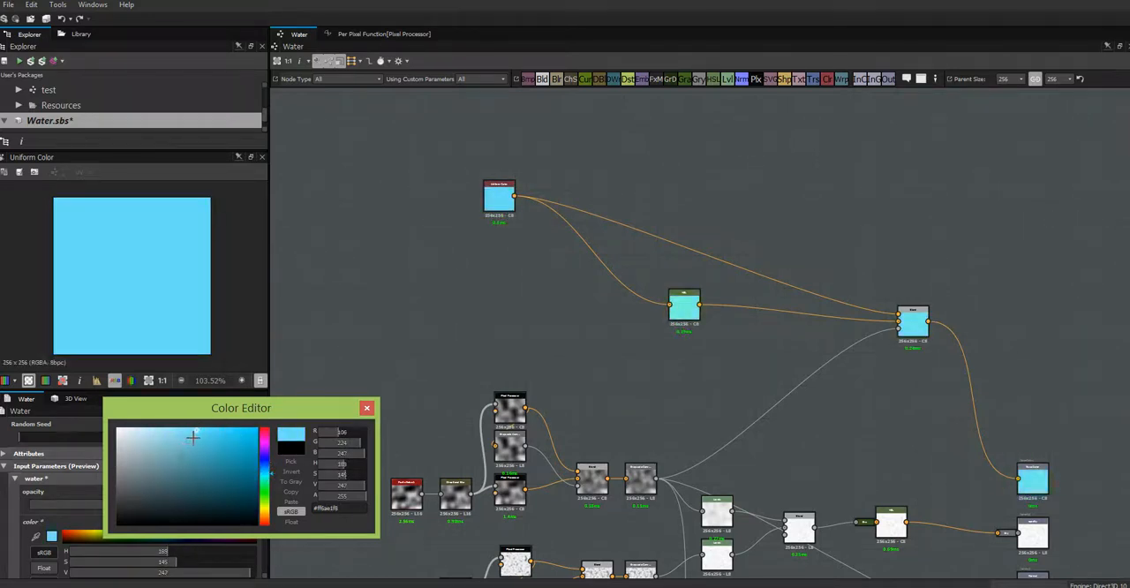
click(189, 435)
drag(184, 432, 209, 451)
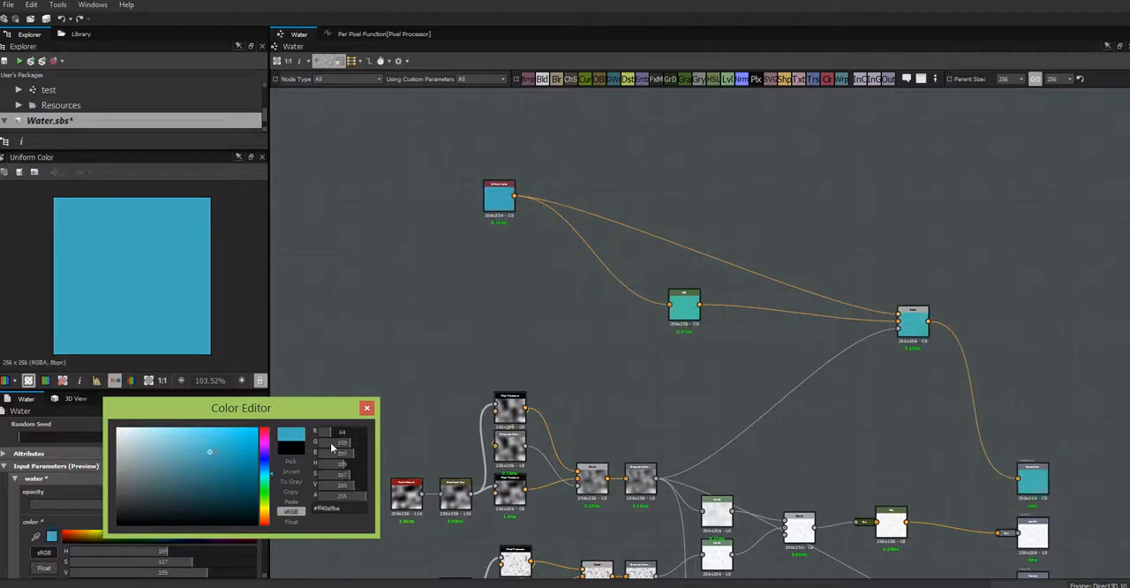
click(222, 476)
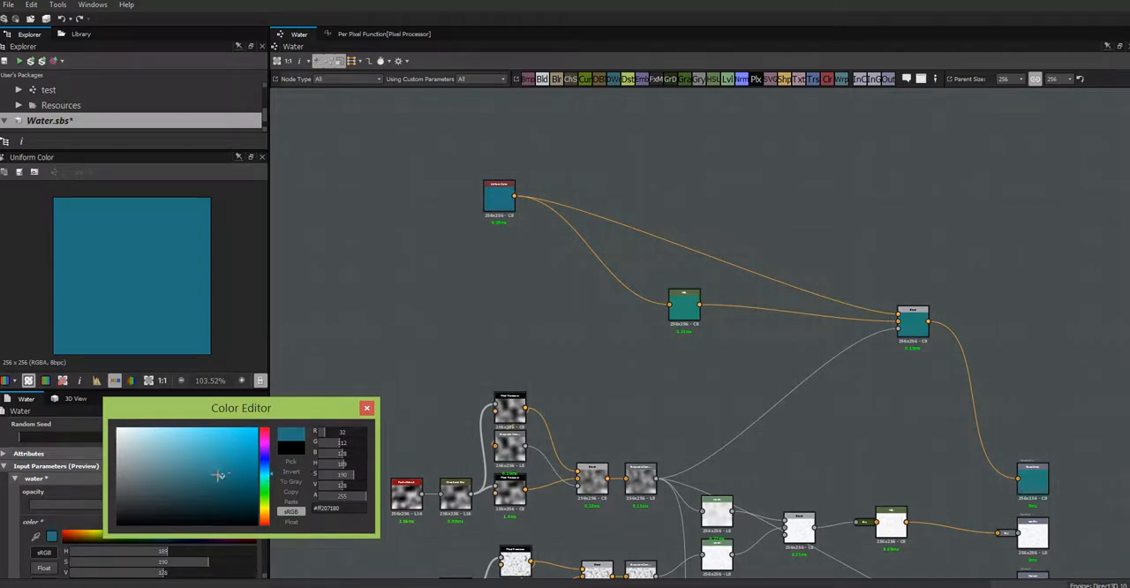
drag(207, 476, 194, 477)
click(366, 409)
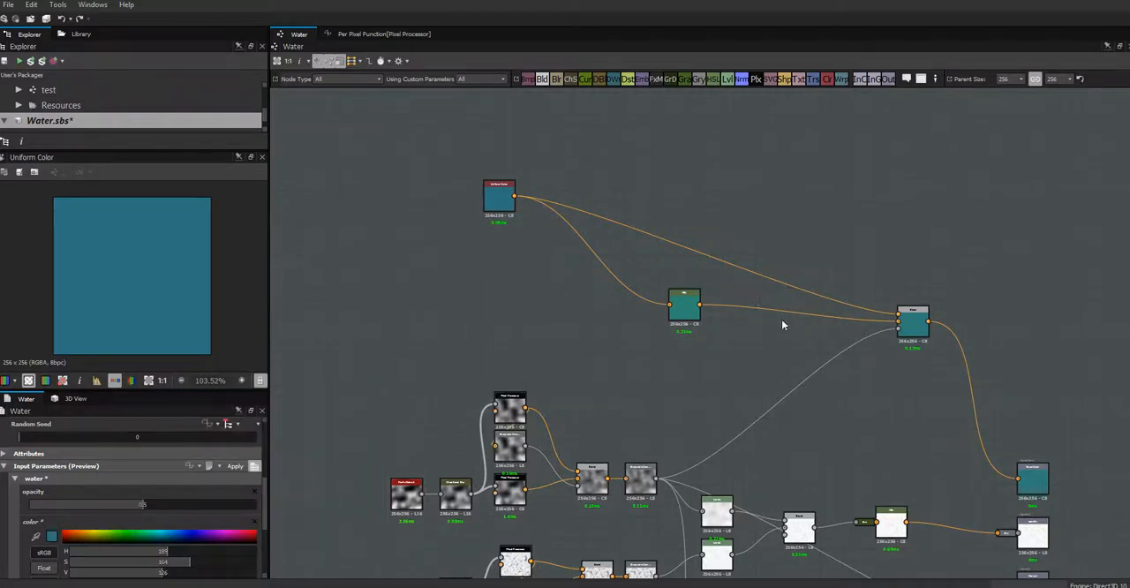
- Move the HSL node directly beneath the Uniform Color node and add a Blend node beside the Uniform Color node
drag(683, 308, 512, 290)
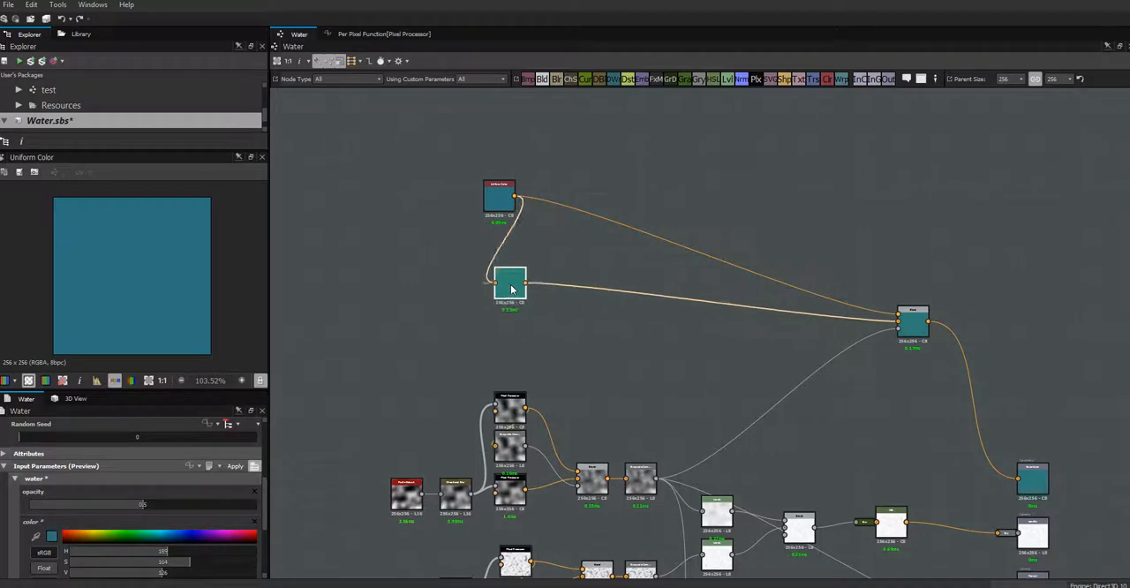
middle_drag(641, 368, 629, 239)
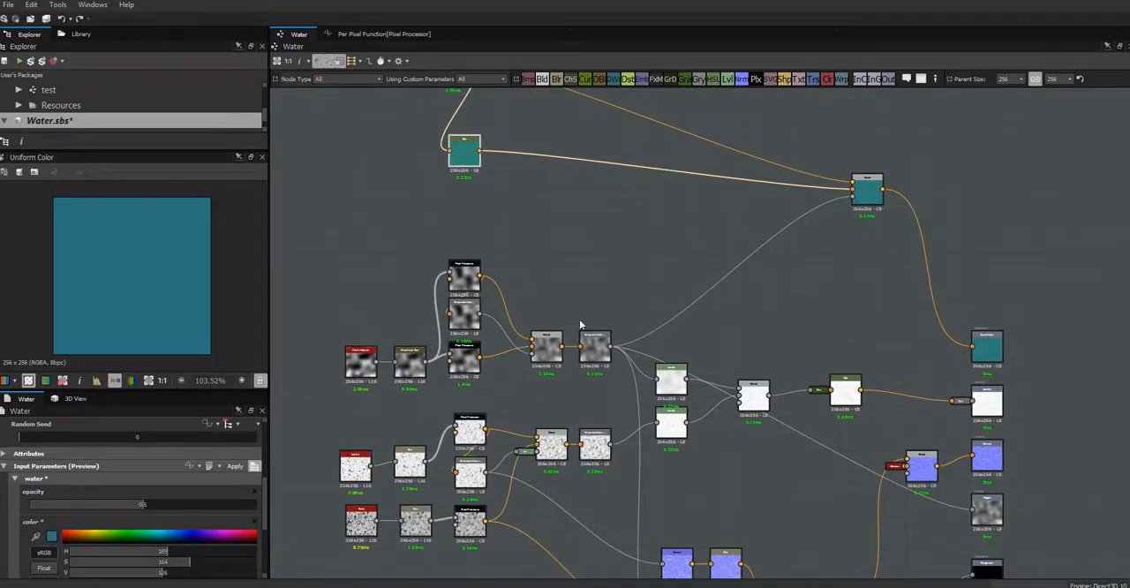
middle_drag(580, 276, 642, 329)
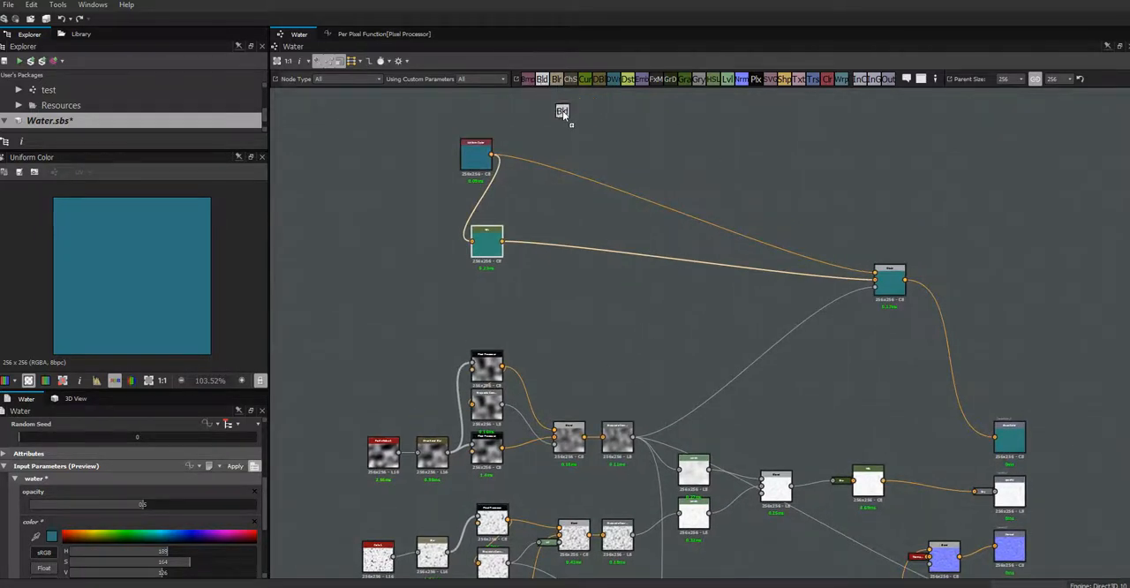
drag(628, 150, 628, 152)
drag(486, 240, 479, 211)
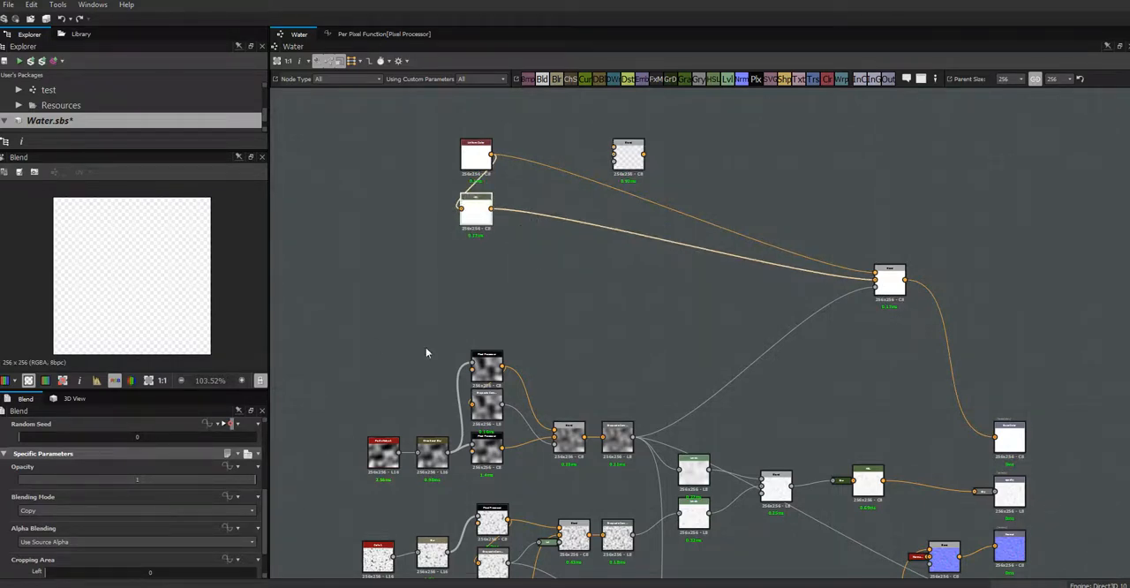
- Inspect the HSL node's parameters and the function driving the Uniform Color node's Output Color
double_click(475, 210)
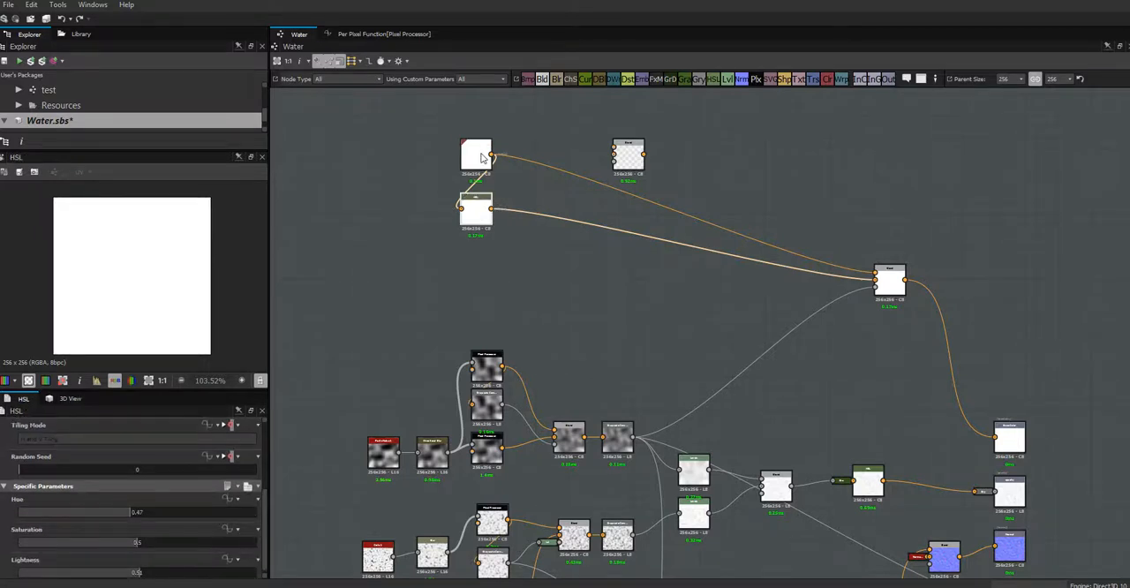
click(481, 157)
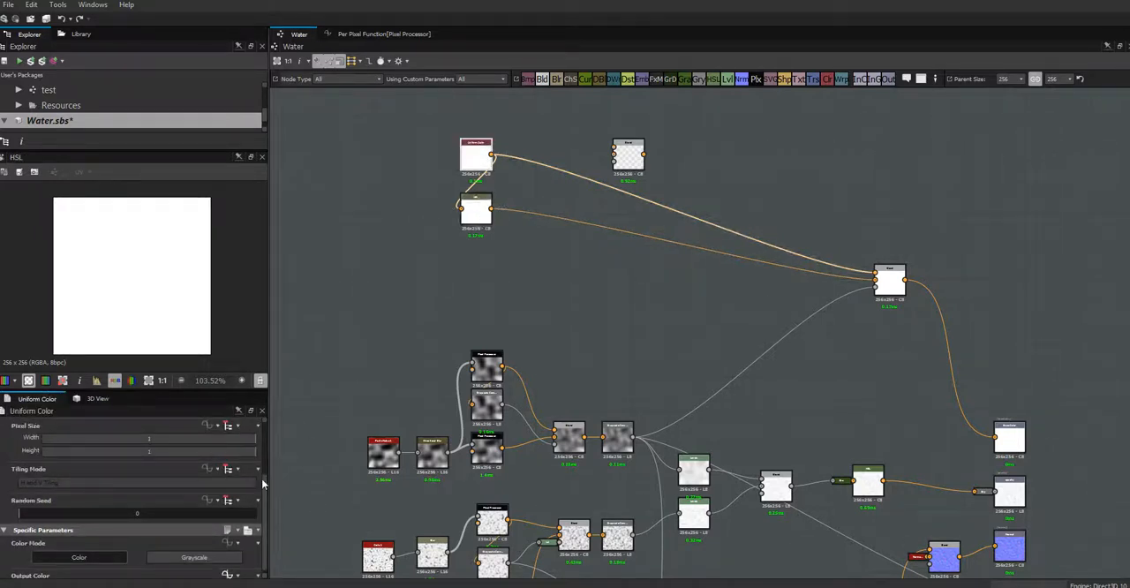
drag(264, 508, 267, 556)
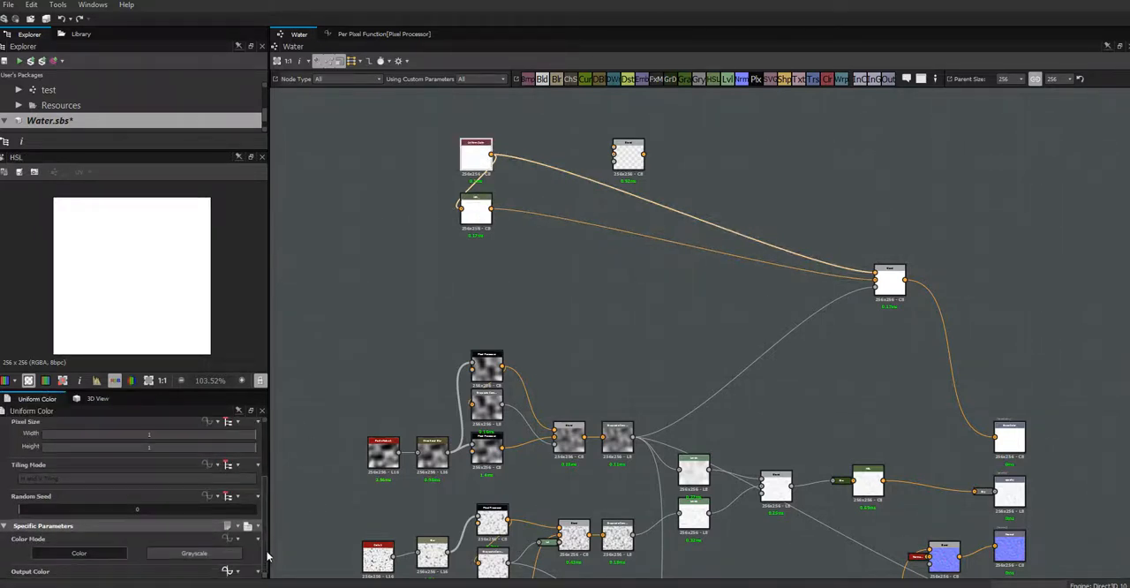
click(228, 571)
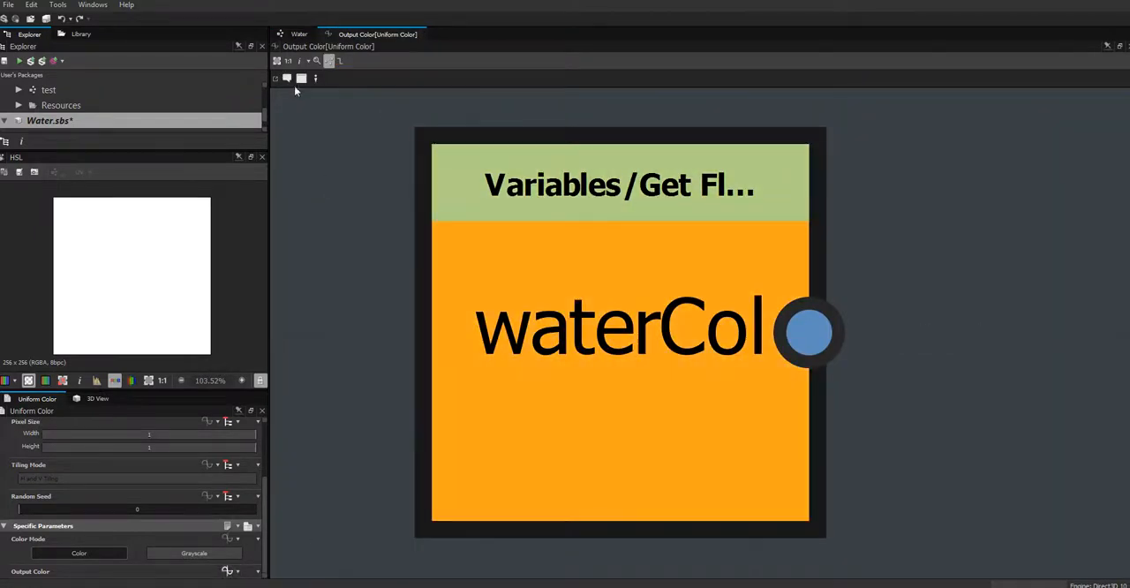
click(296, 34)
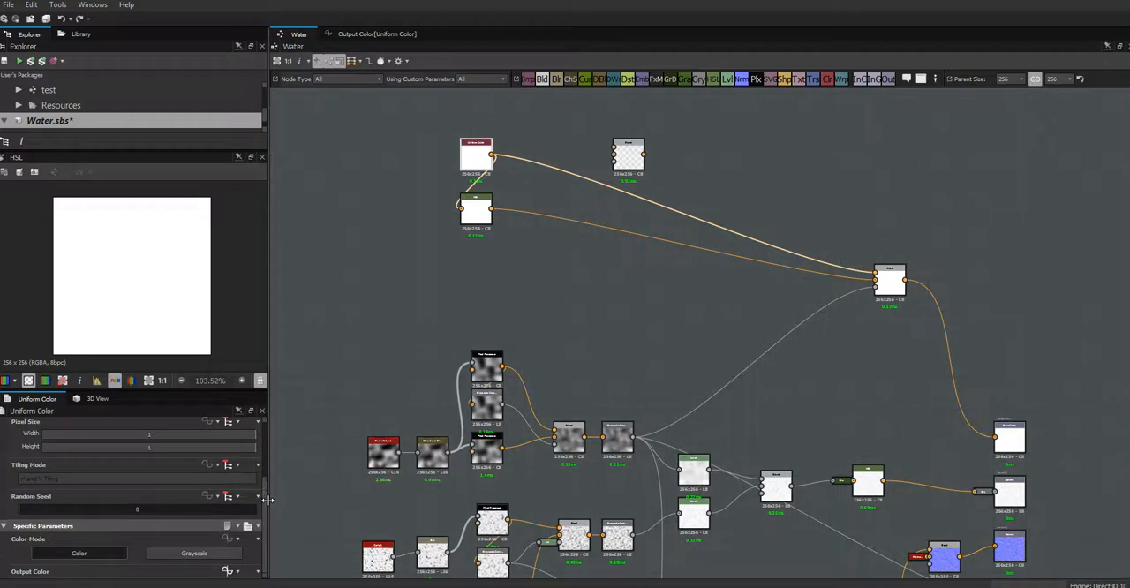
drag(264, 505, 274, 432)
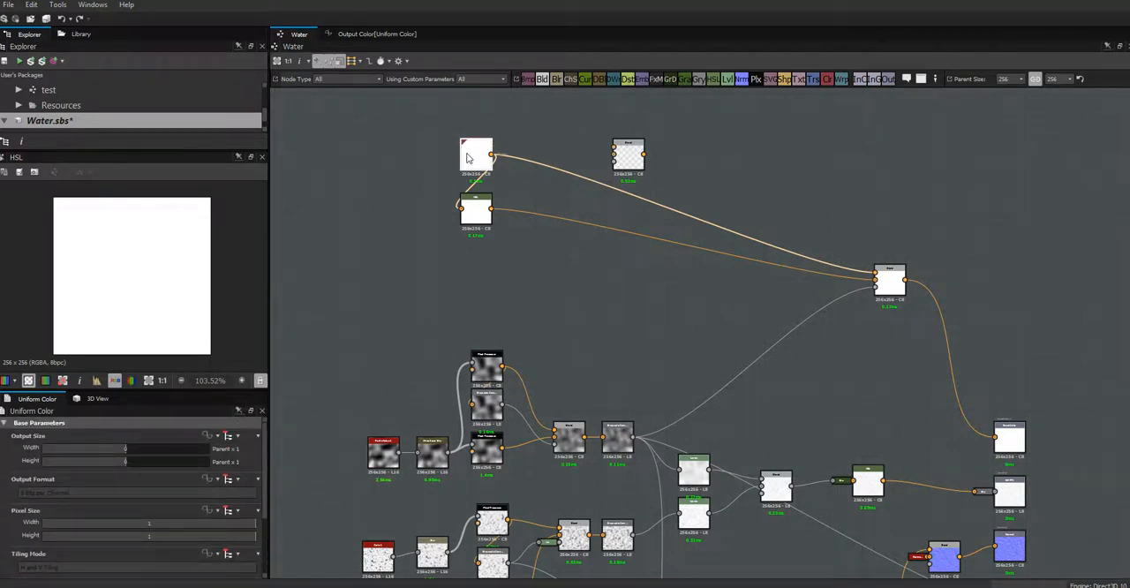
- Set the Water graph's previewed water color to a blue with hue 197, saturation 177 and value 146, and return to the parameter definitions
click(401, 213)
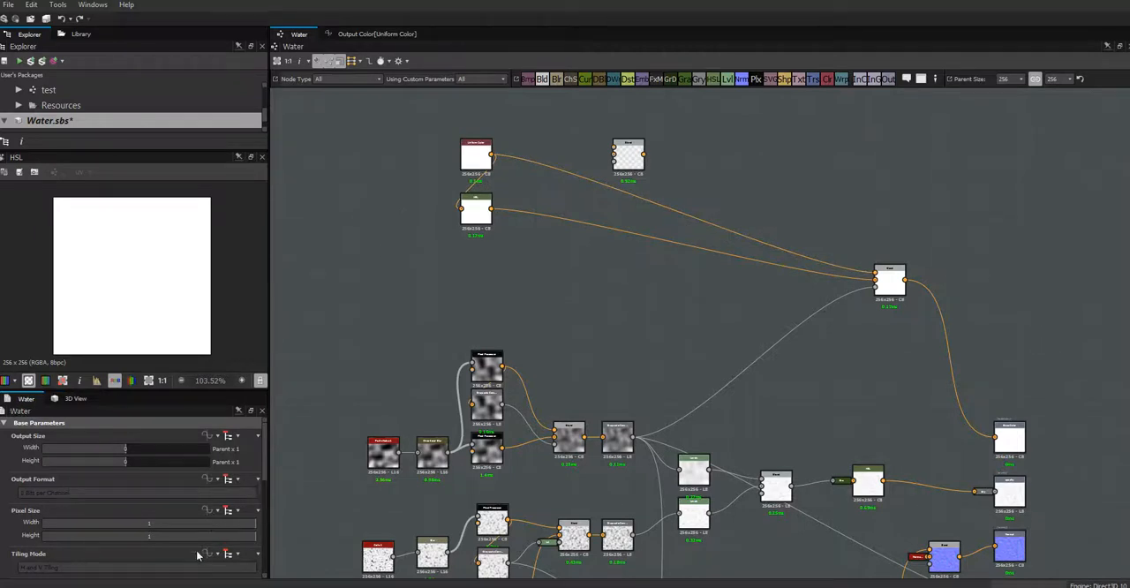
scroll(265, 459, down, 5)
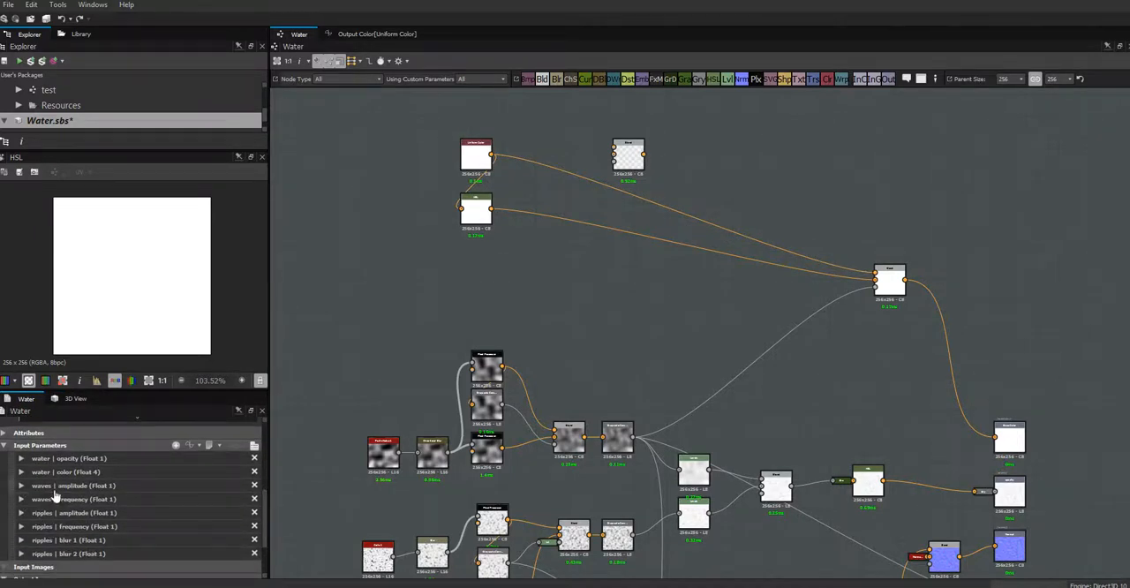
click(21, 471)
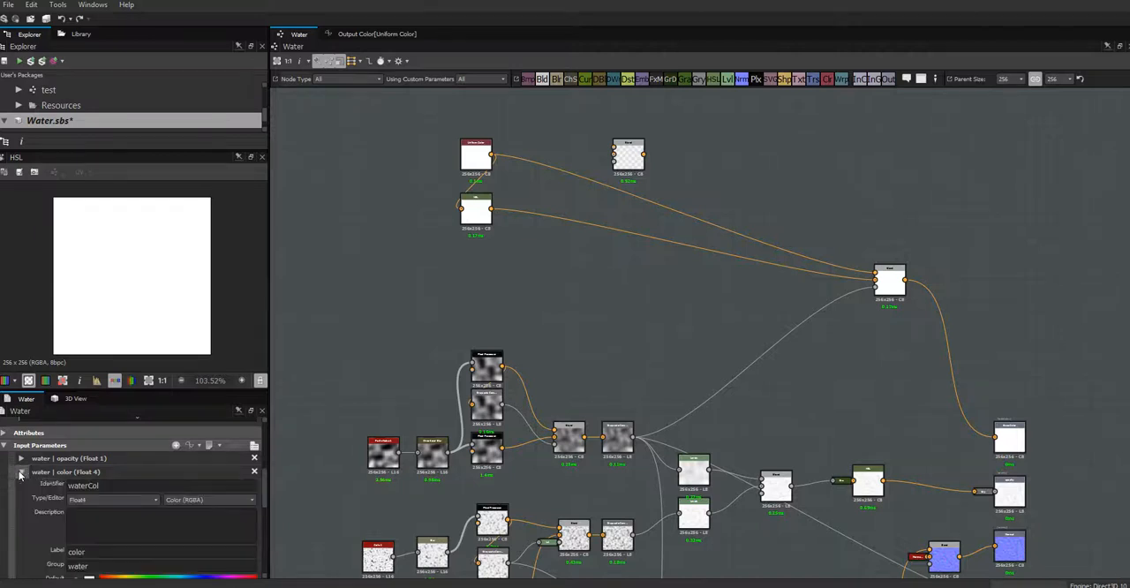
click(254, 446)
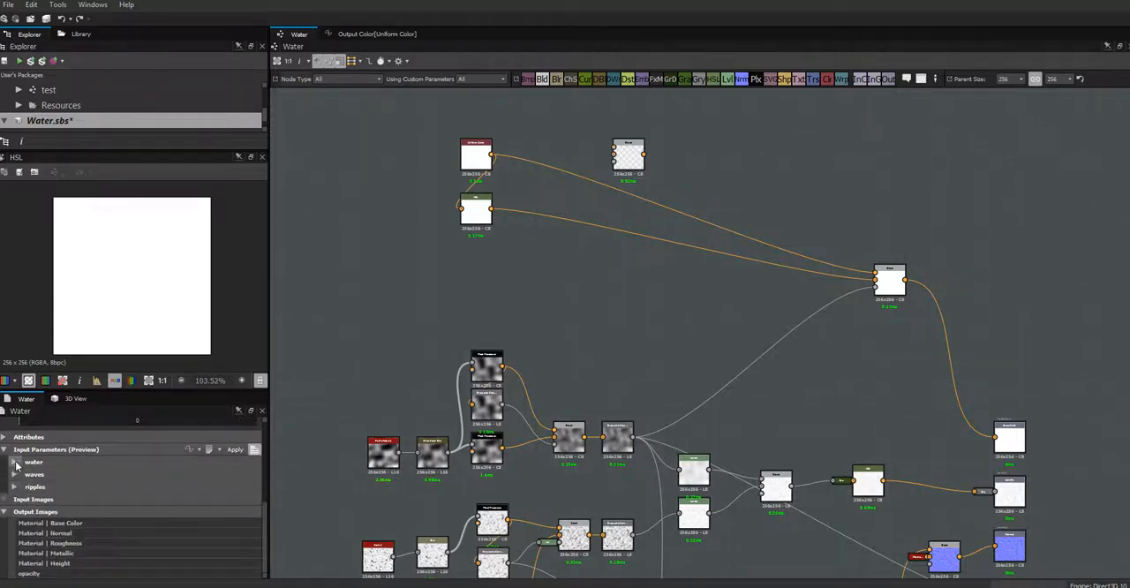
click(15, 463)
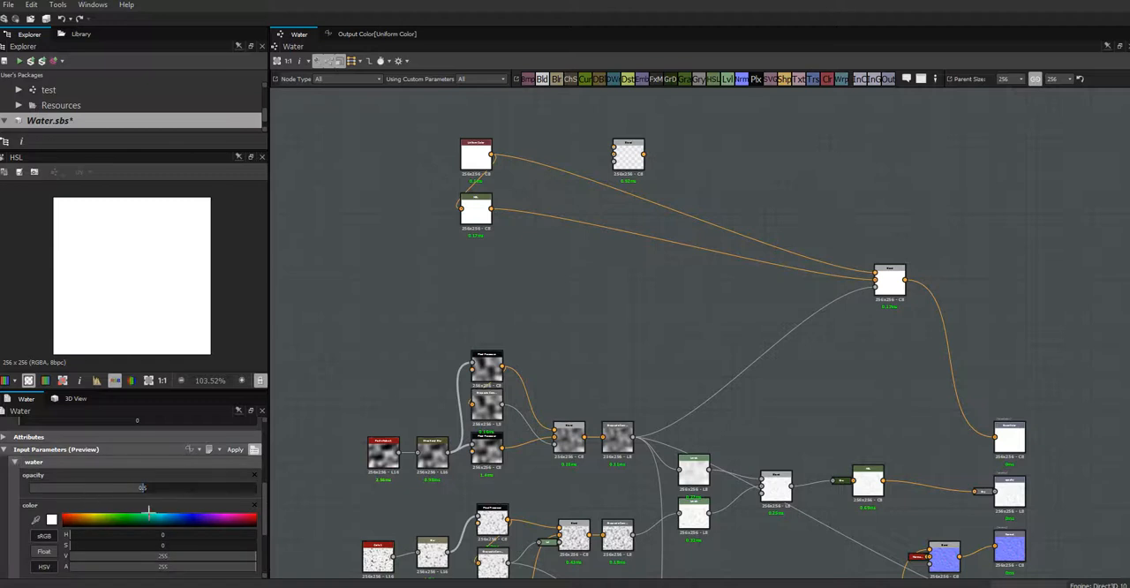
click(52, 520)
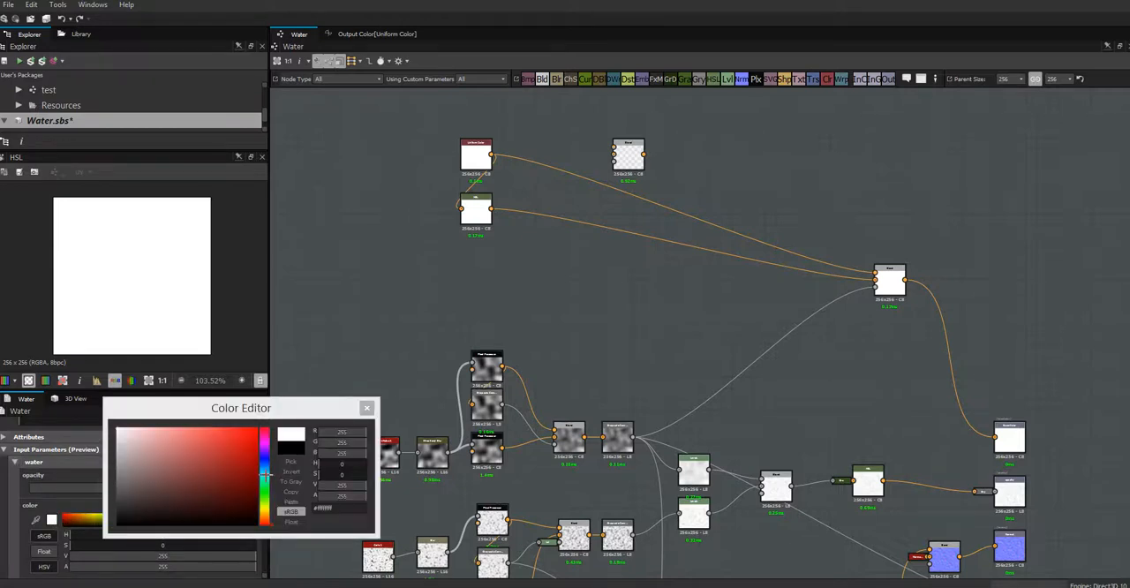
click(264, 475)
click(209, 480)
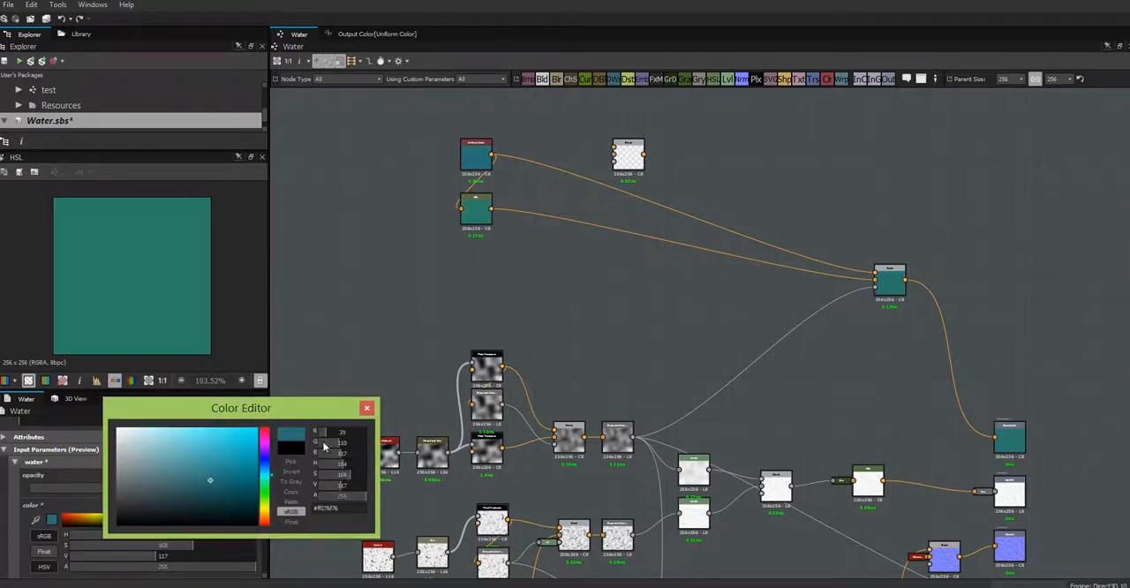
click(216, 467)
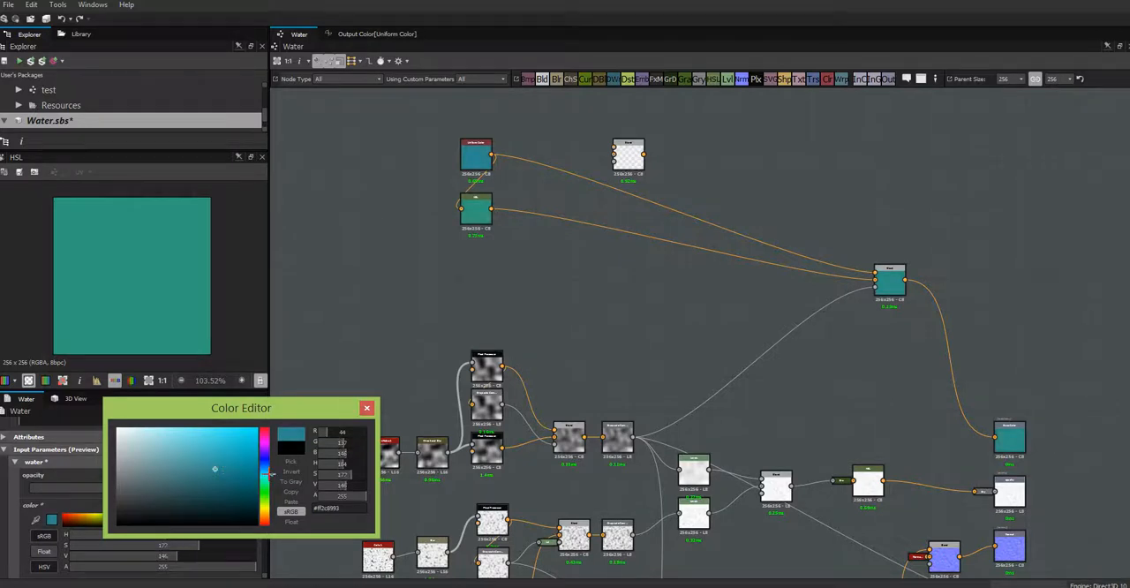
click(265, 472)
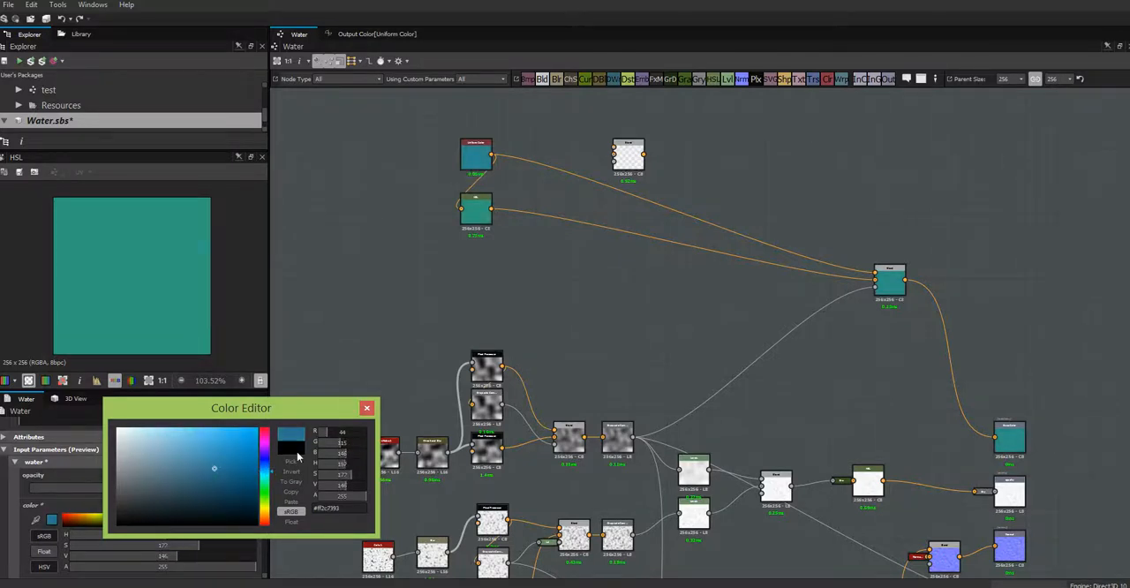
click(366, 408)
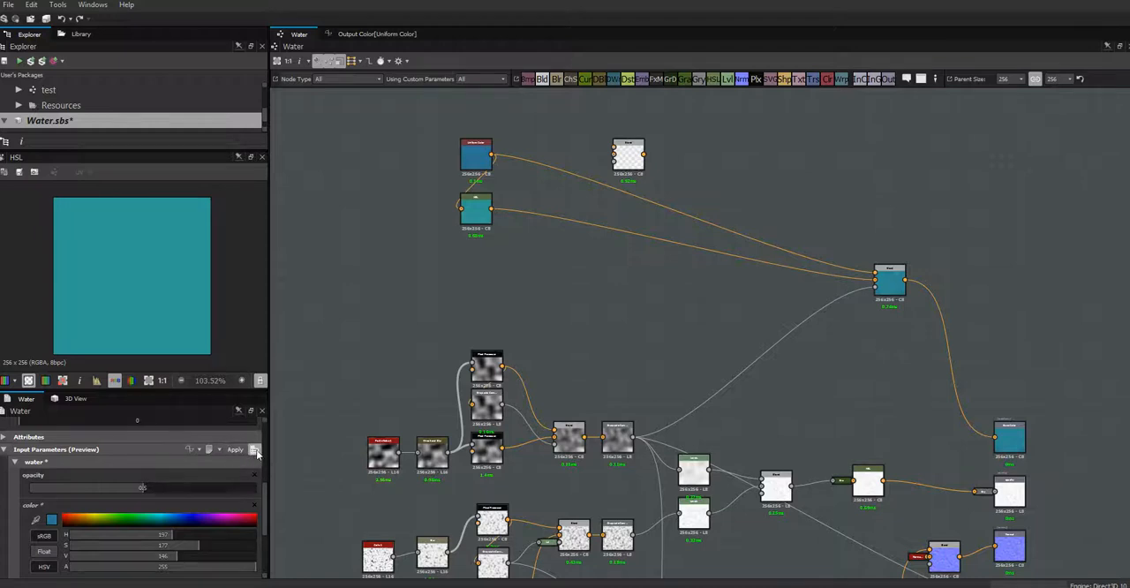
click(254, 450)
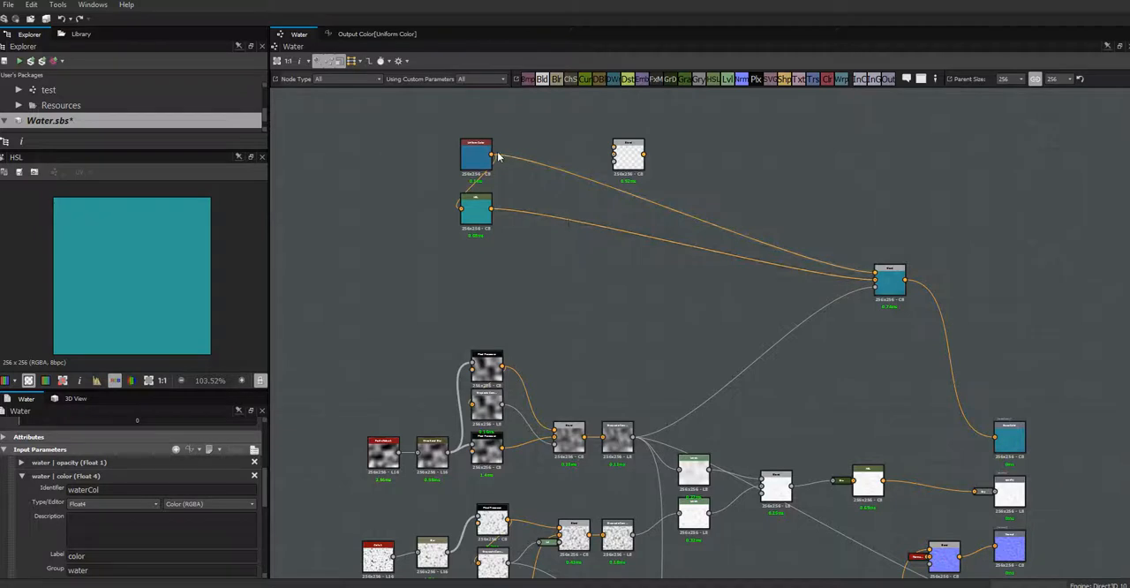
- Feed the new Blend node with Uniform Color, HSL and the ripples' Grayscale Conversion as opacity mask, and preview the blend
drag(617, 160, 555, 188)
drag(492, 155, 548, 181)
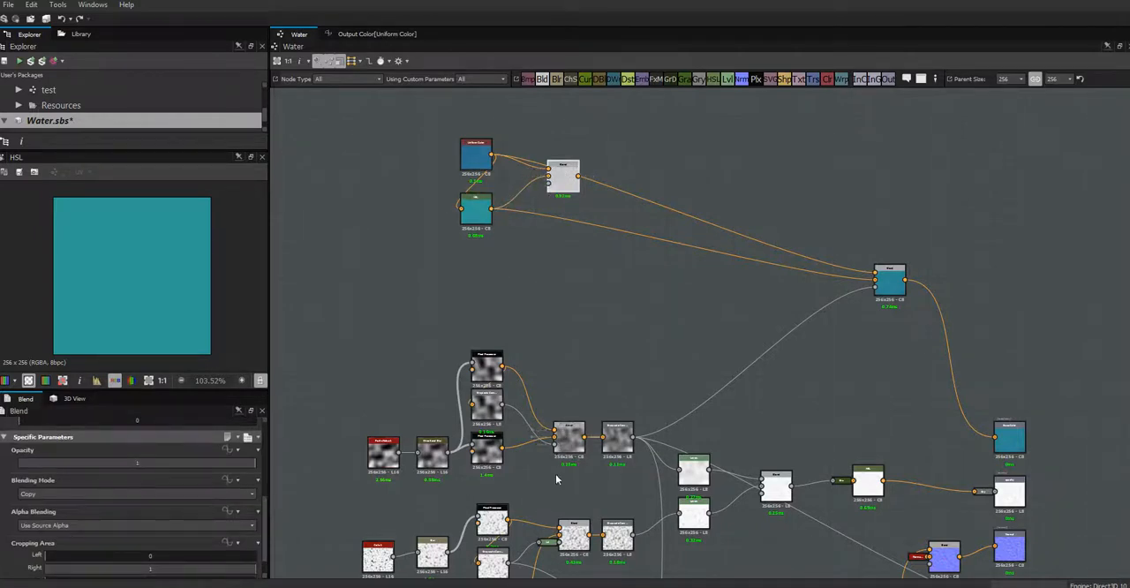
middle_drag(560, 495, 533, 432)
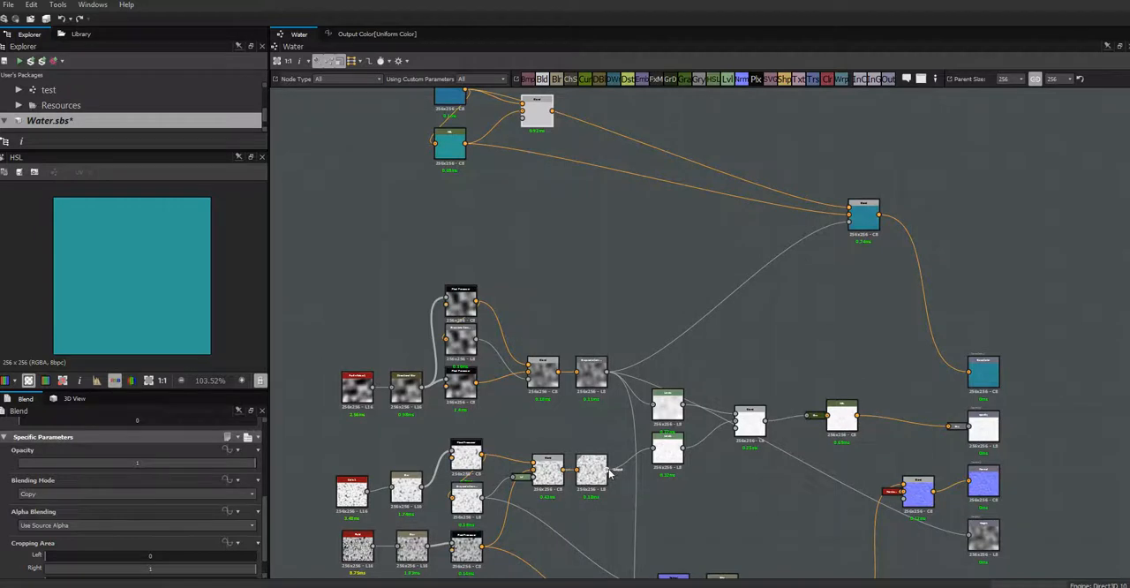
drag(613, 471, 522, 123)
double_click(539, 121)
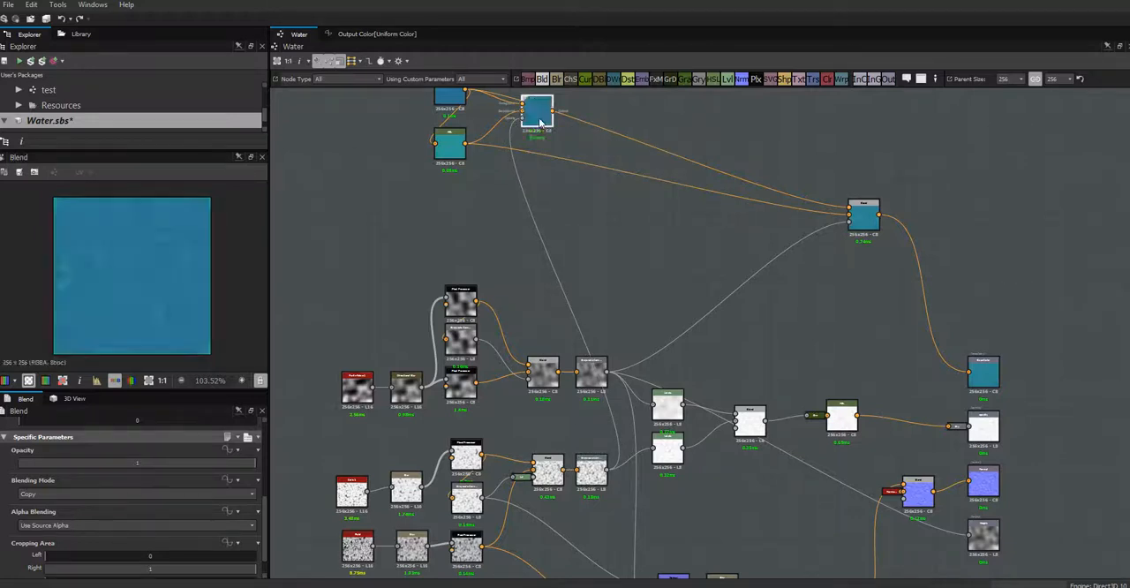
- Connect the new Blend node to the Base Color output and delete the old Blend node that previously drove it
middle_drag(577, 195, 520, 222)
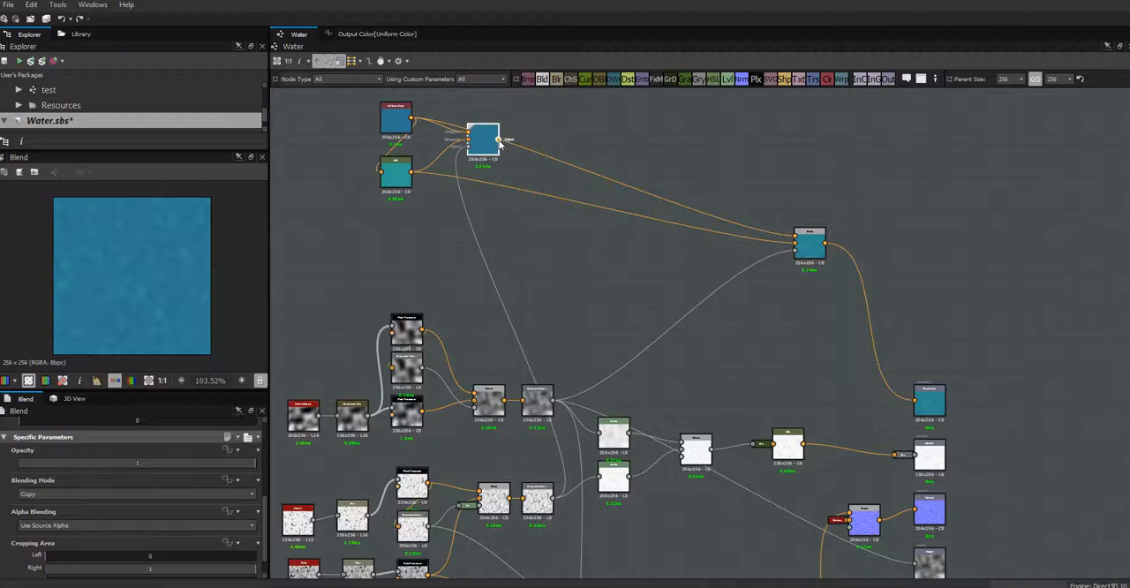
drag(558, 181, 913, 401)
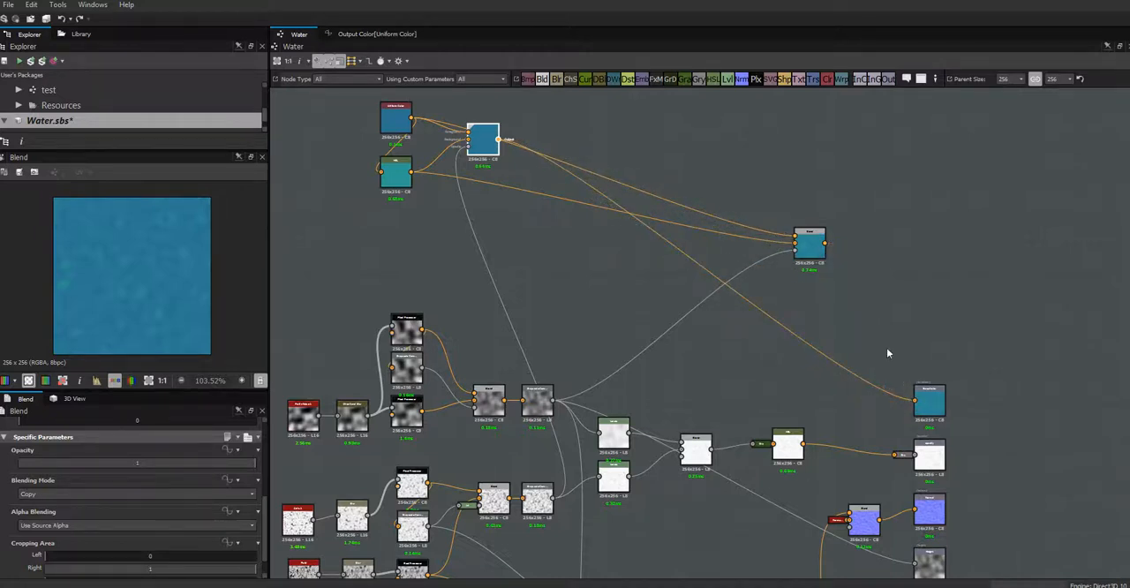
click(813, 248)
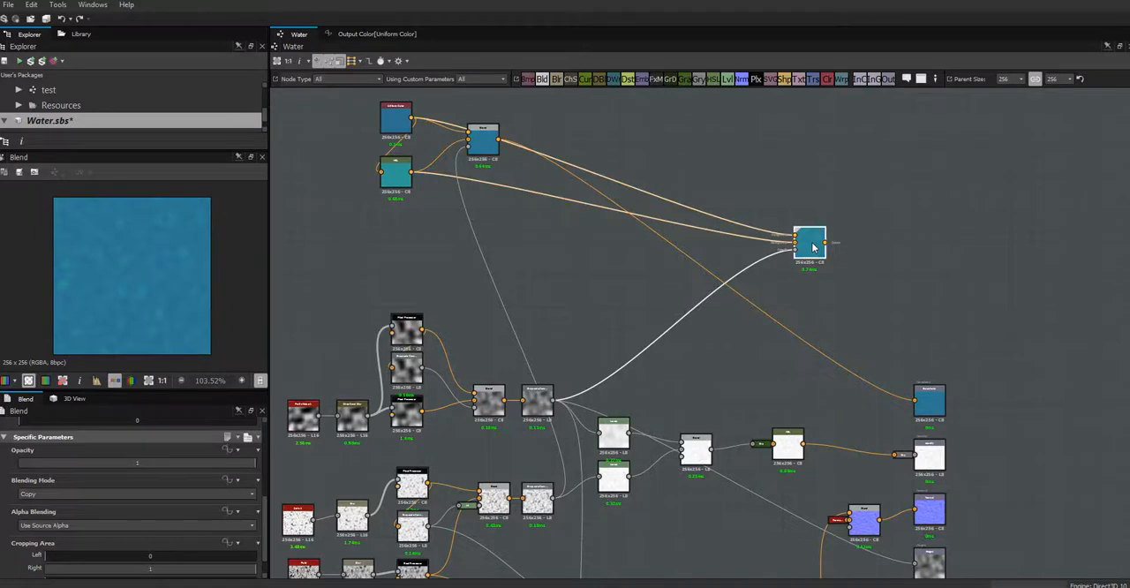
key(Delete)
- Move the Uniform Color, HSL and Blend nodes together closer to the wave and ripple nodes
middle_drag(655, 381, 732, 409)
drag(443, 131, 621, 260)
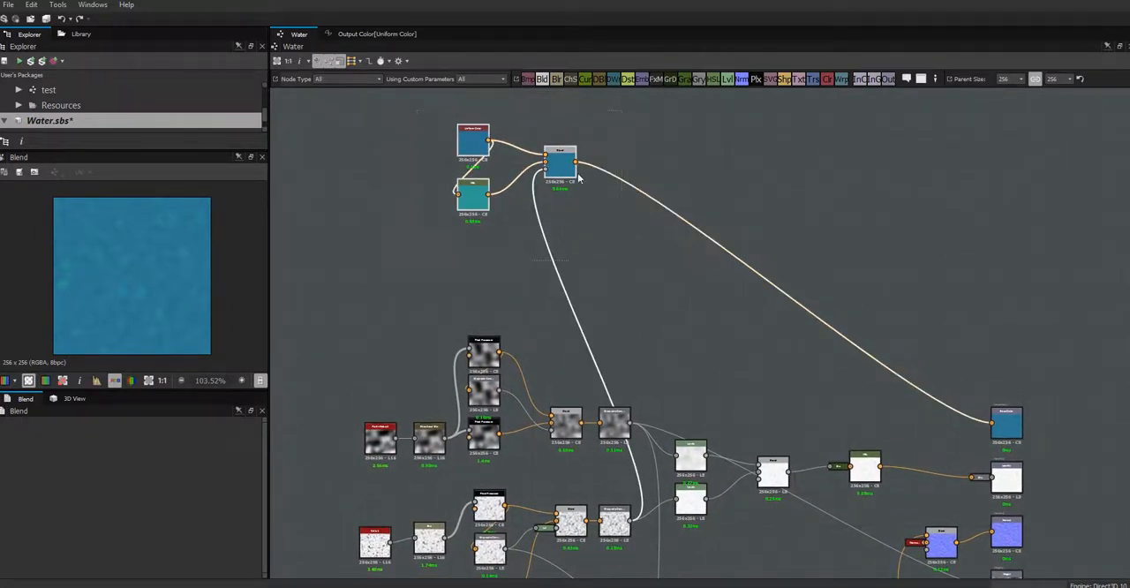
drag(567, 175, 668, 284)
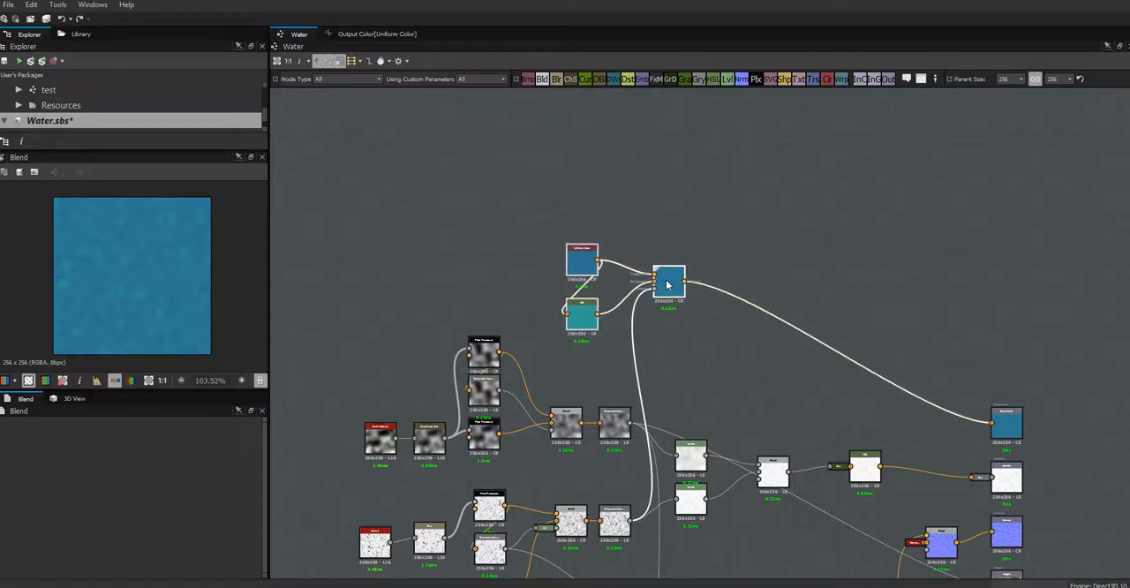
middle_drag(679, 343, 622, 204)
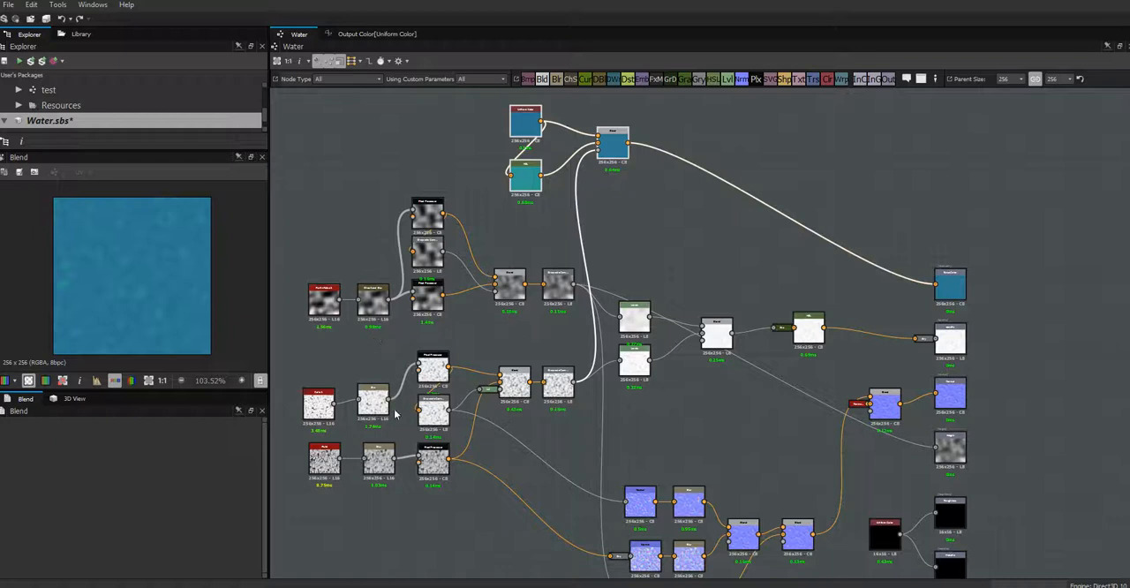
drag(323, 411, 329, 408)
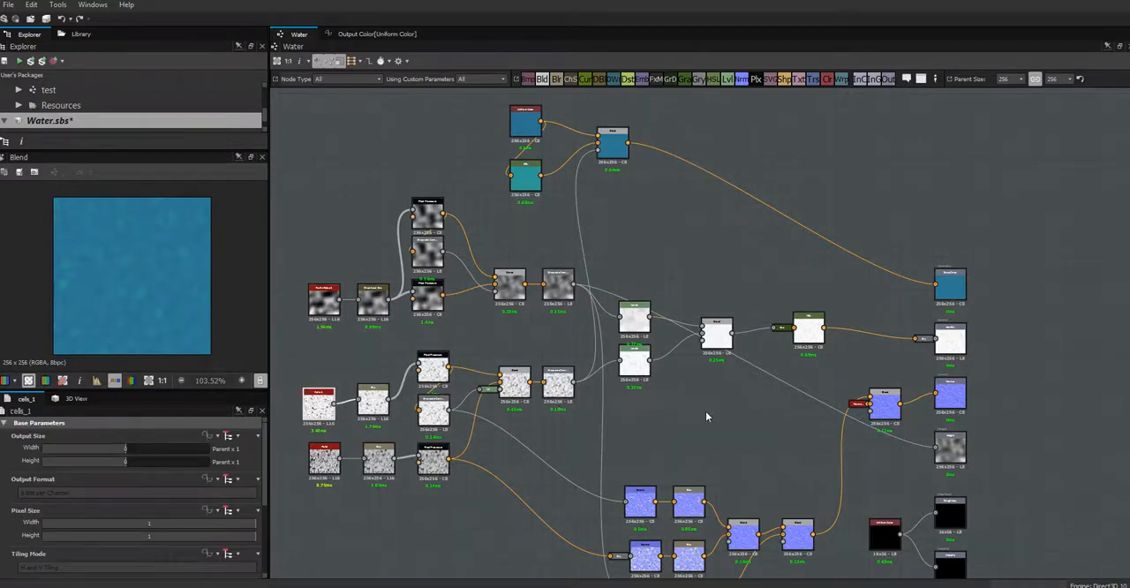
middle_drag(706, 411, 800, 255)
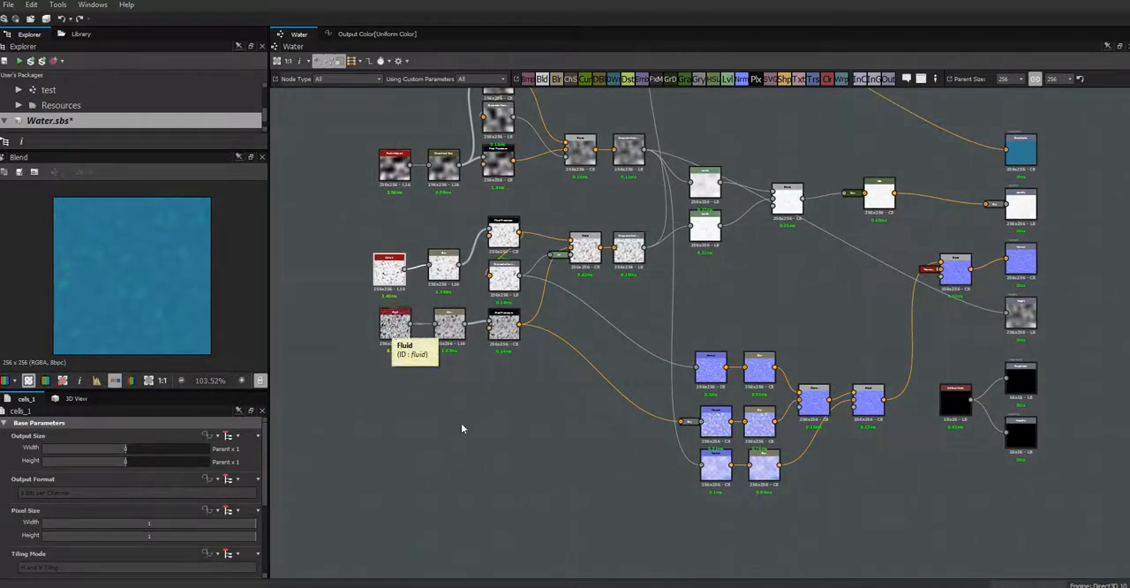
scroll(395, 381, up, 3)
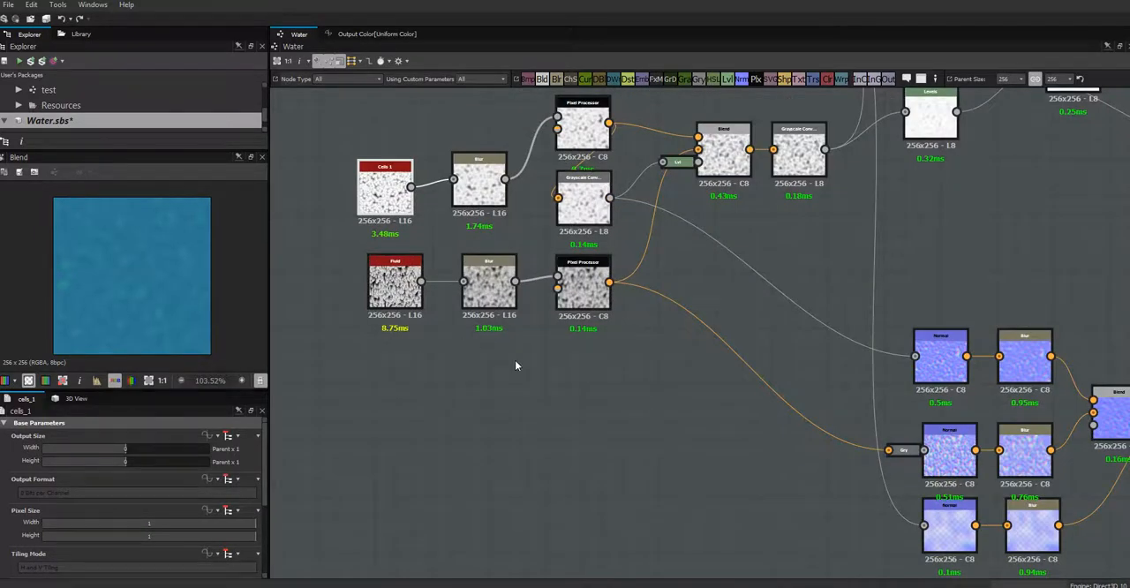
scroll(516, 364, down, 3)
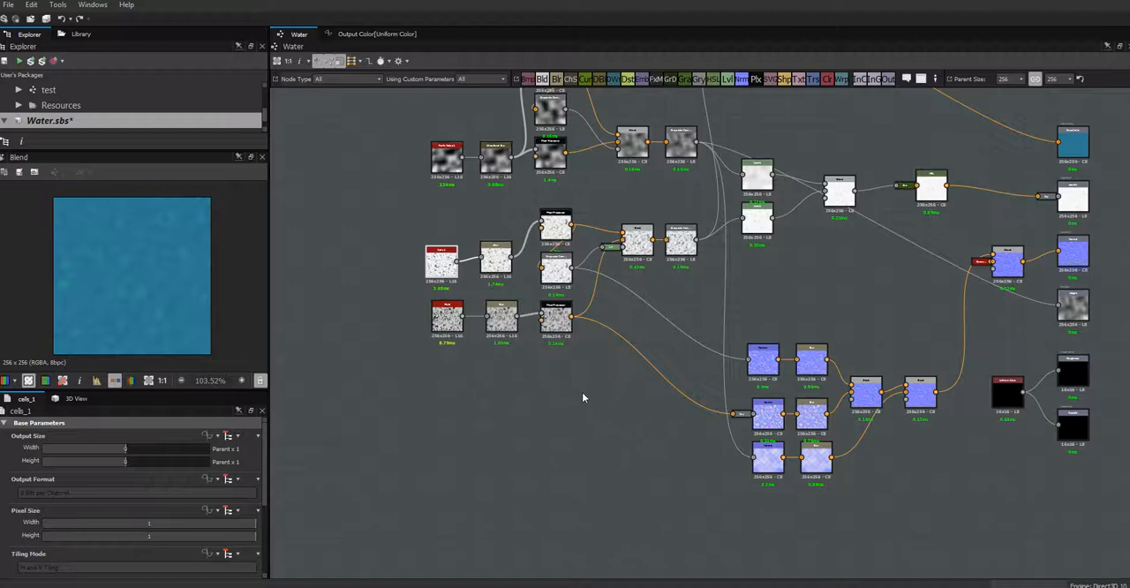
- Reduce the Uniform Color node's output width and height to -4, one sixteenth of the parent size
middle_drag(585, 396, 454, 569)
scroll(528, 256, up, 1)
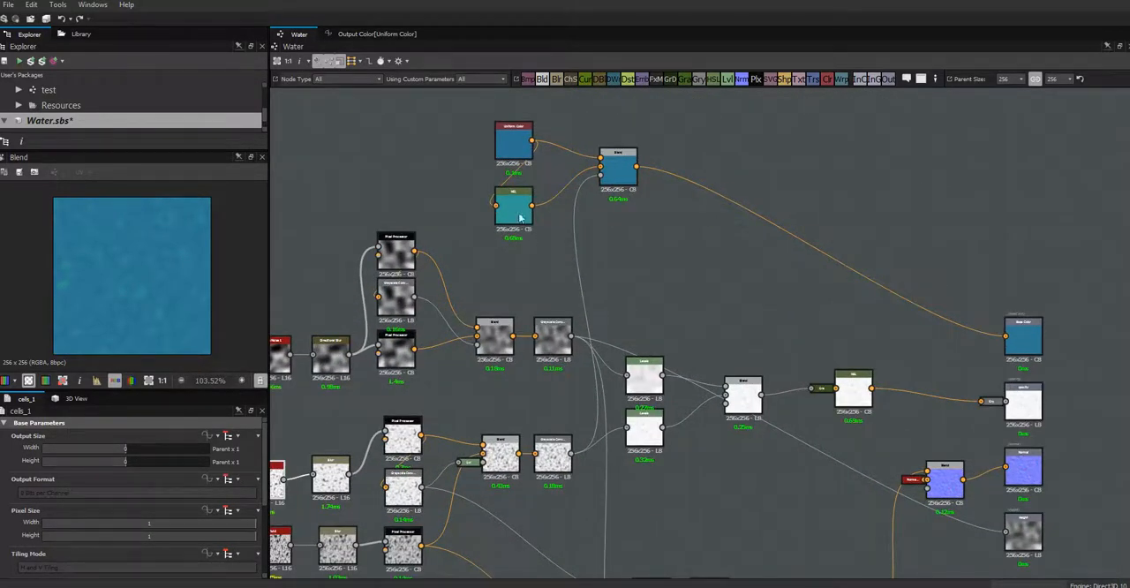
click(520, 150)
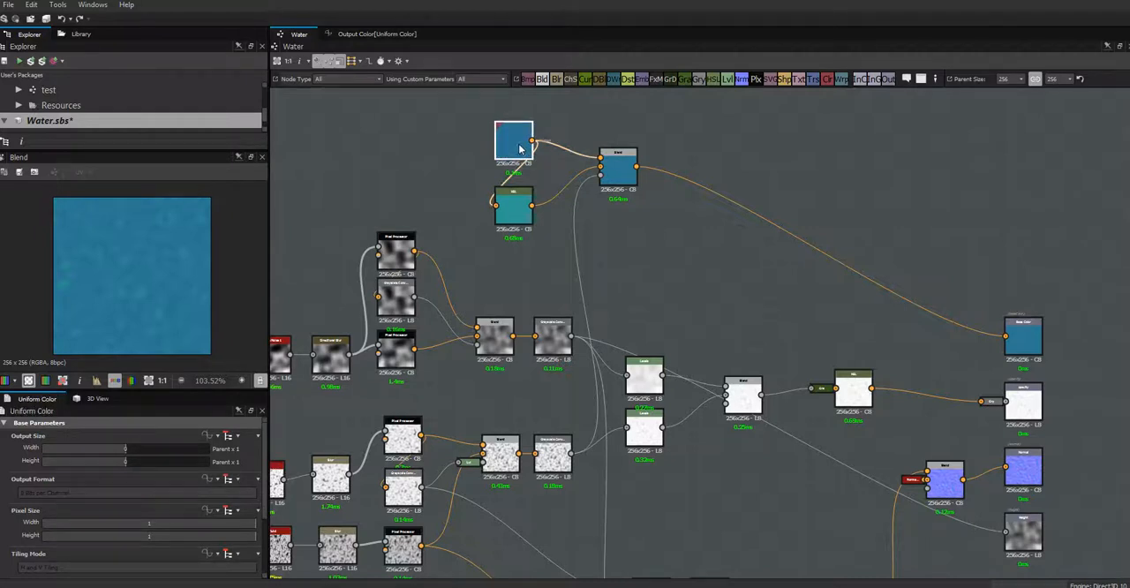
drag(125, 449, 97, 448)
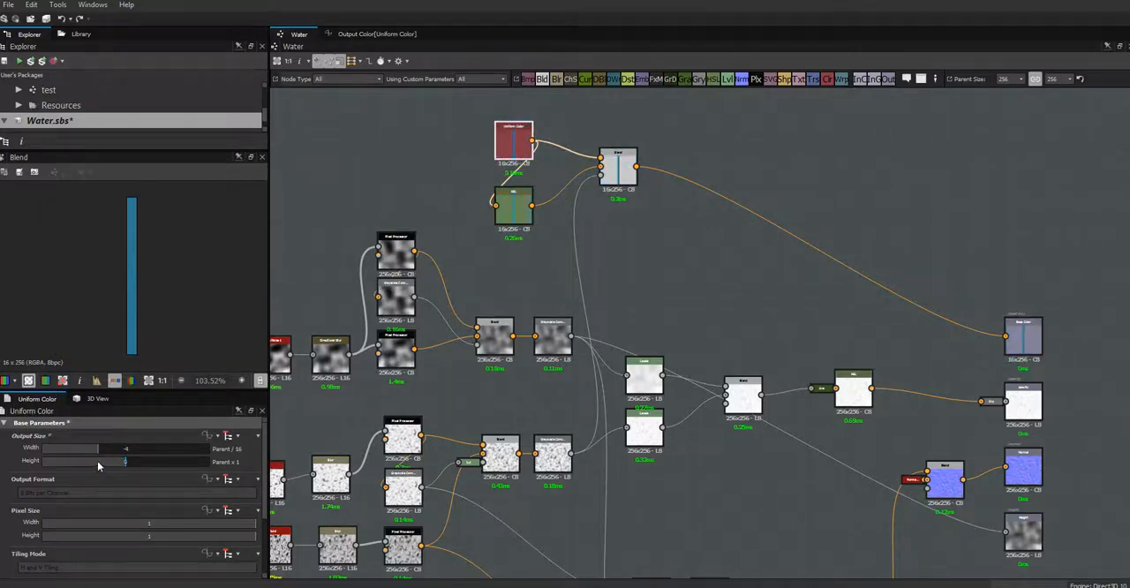
click(97, 460)
- Reduce the HSL node's output width and height to -4, one sixteenth of its input size
click(518, 219)
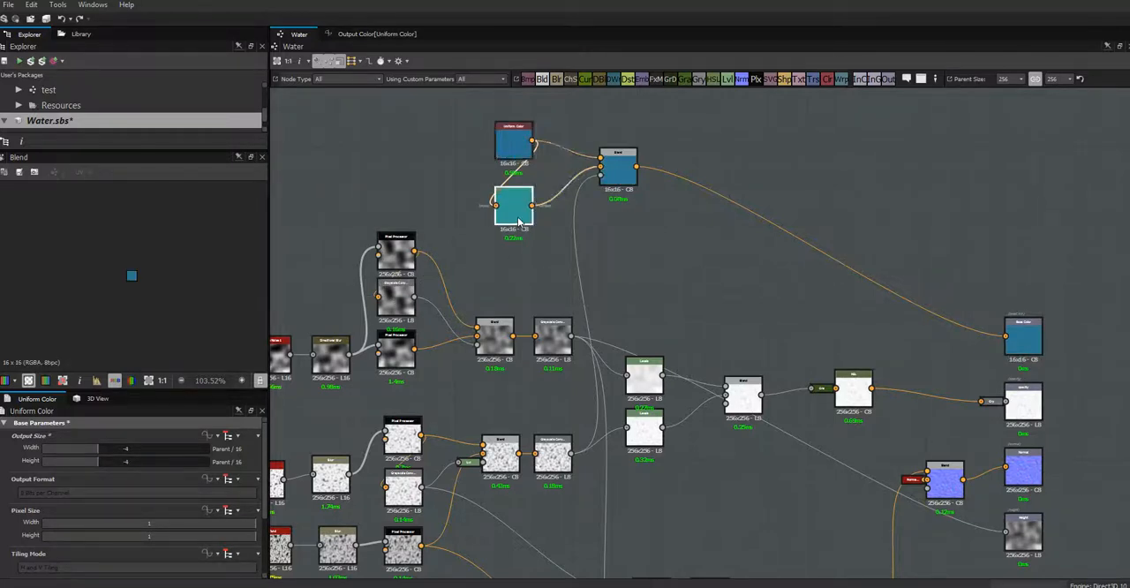
click(96, 450)
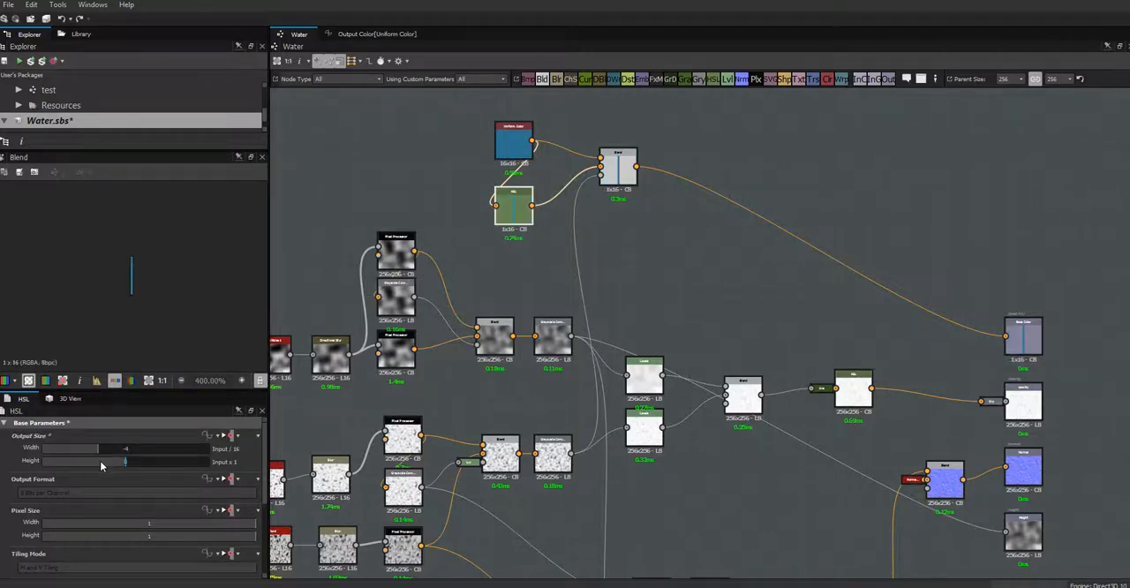
click(100, 460)
- Set the color Blend node's output width and height to 8, input size times 256
click(617, 170)
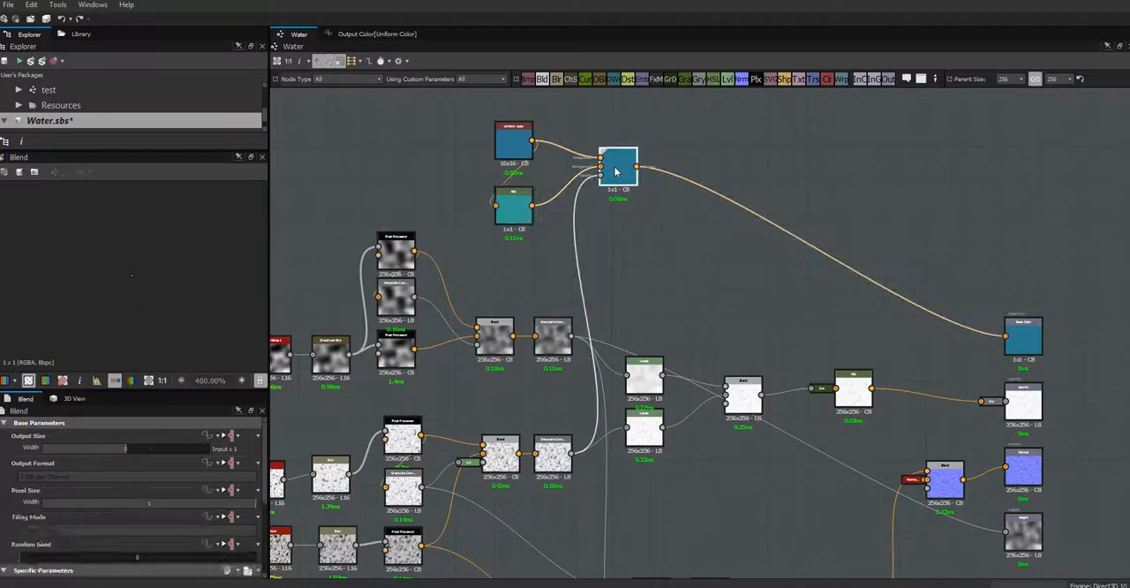
click(161, 449)
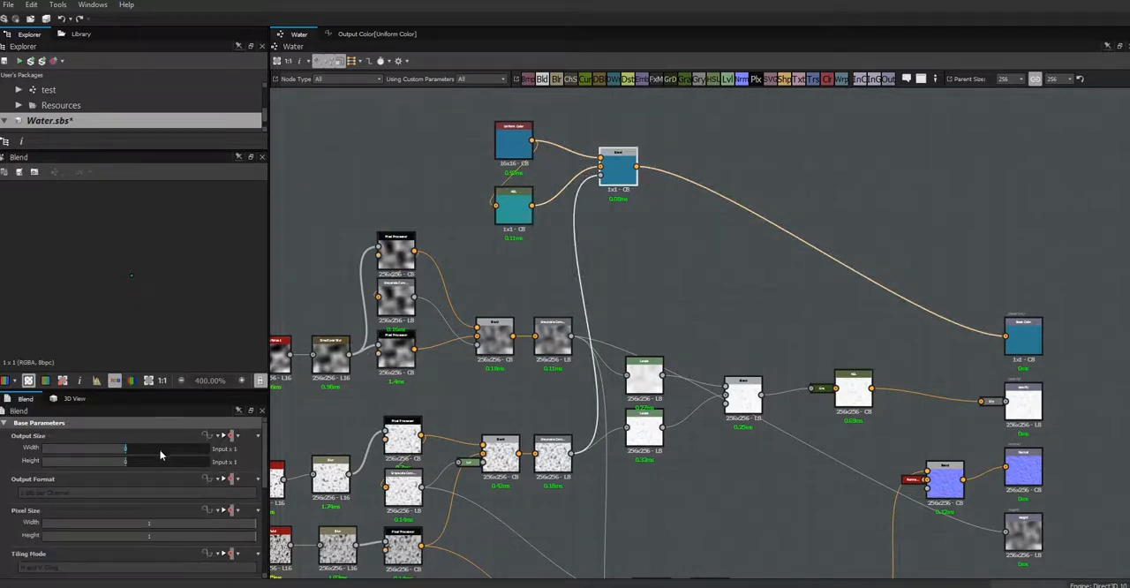
click(161, 460)
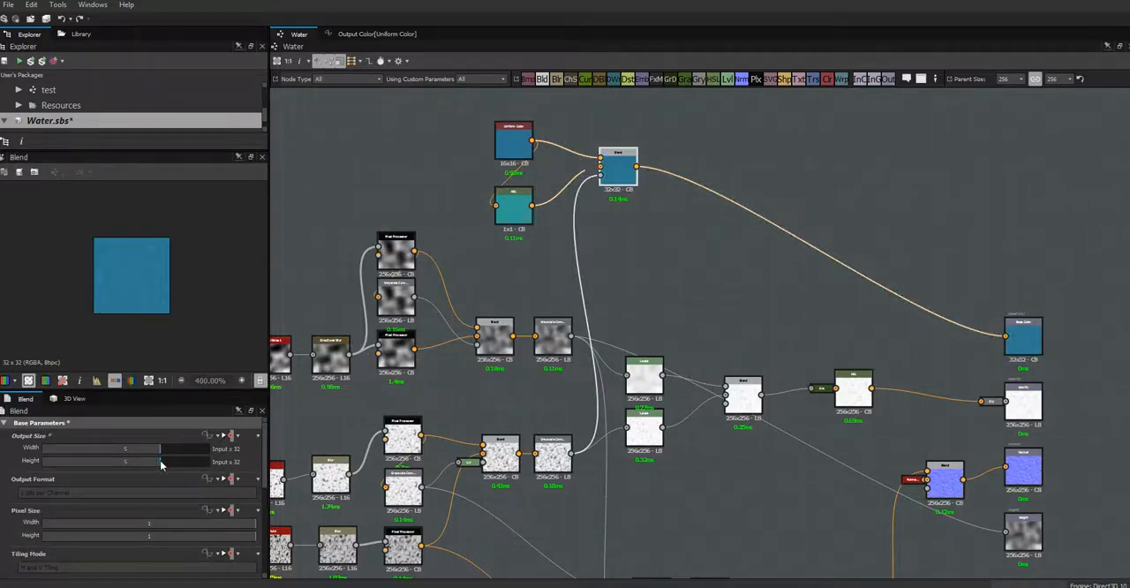
click(181, 450)
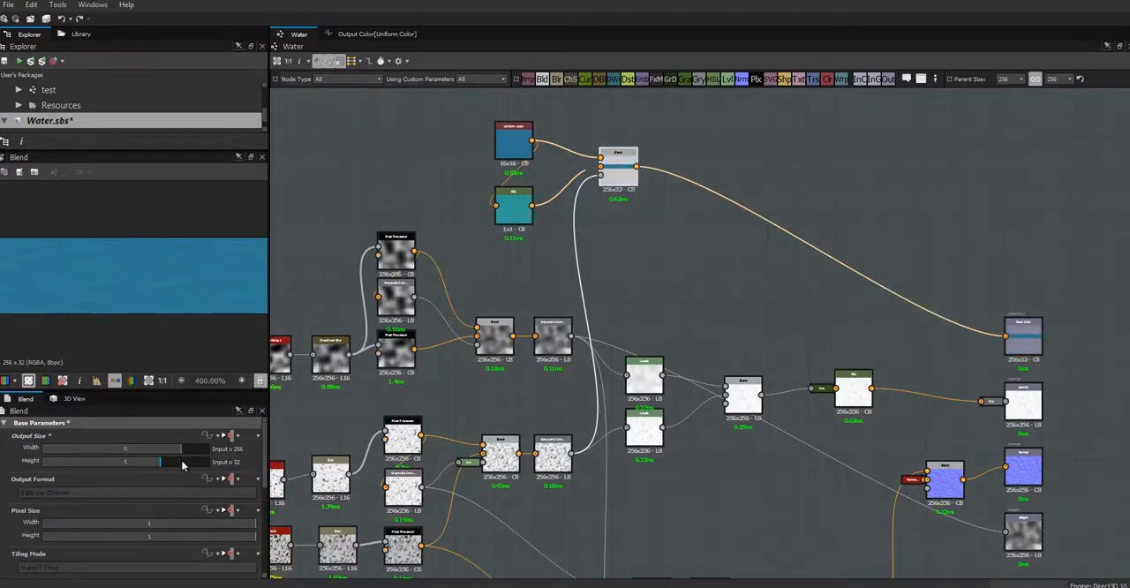
click(181, 461)
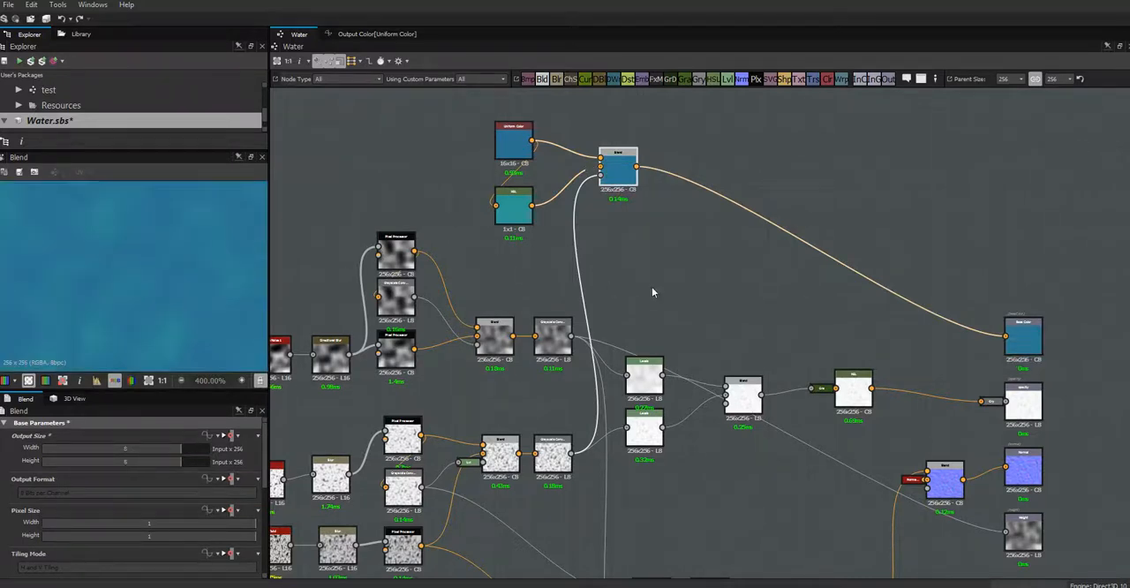
scroll(623, 173, down, 3)
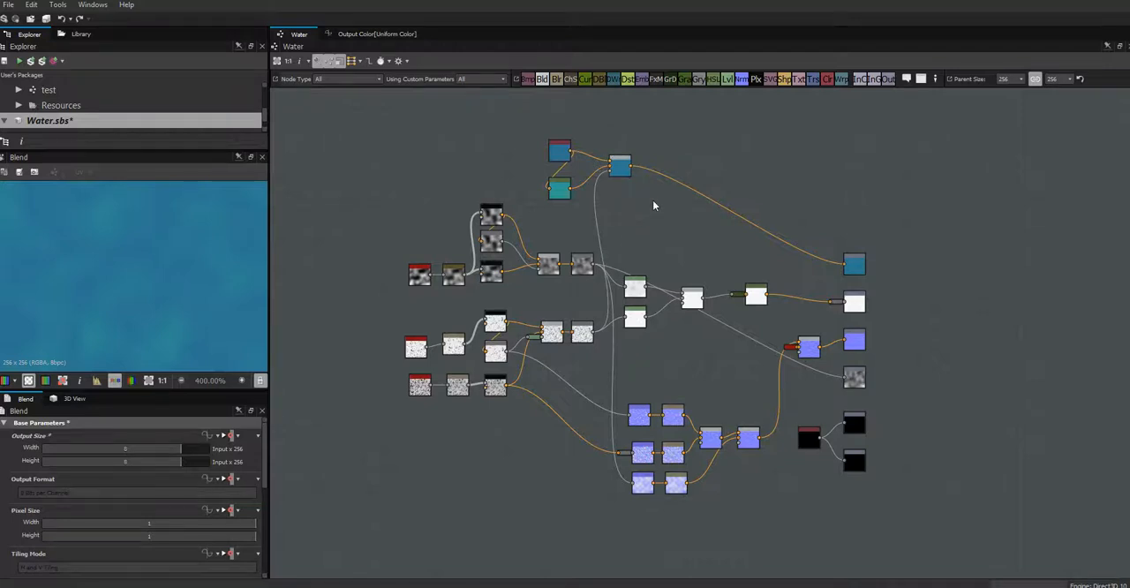
- Publish the updated Water package, switch to Unity and view the water plane from above
scroll(653, 200, up, 2)
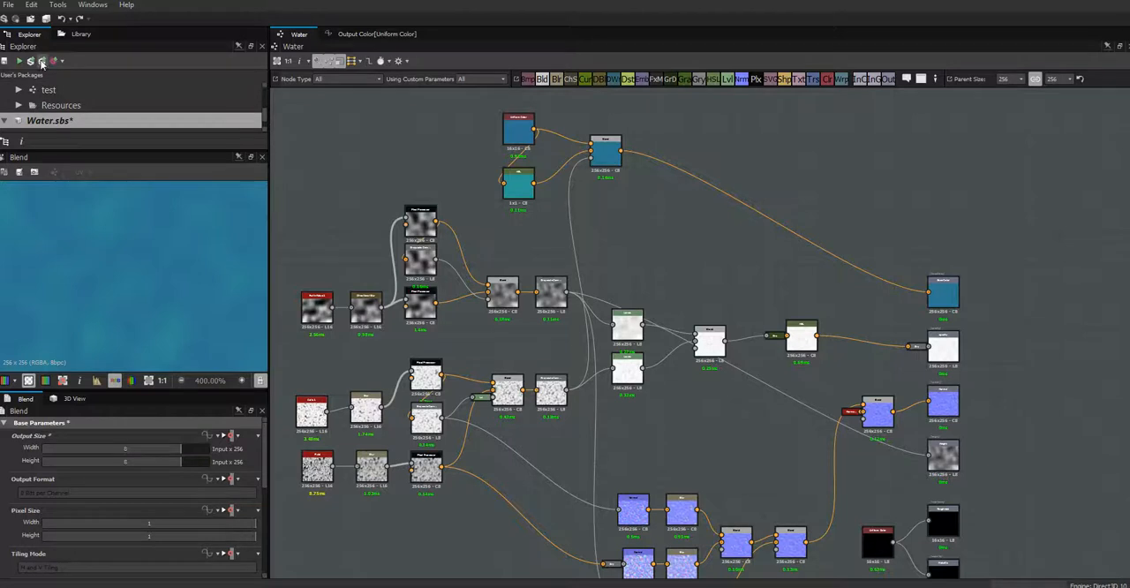
click(41, 61)
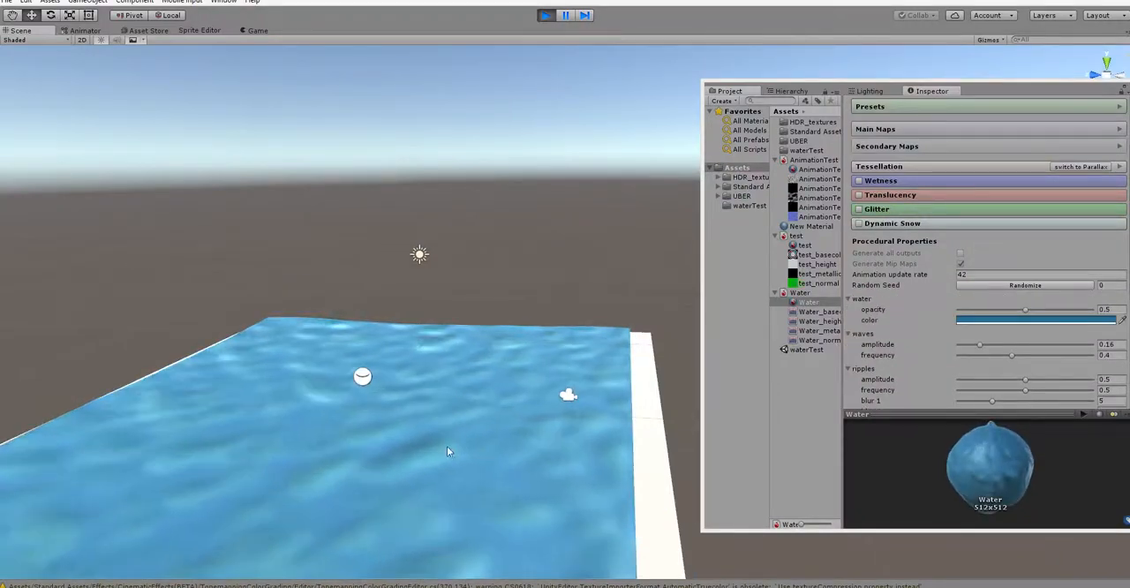
alt+drag(449, 454, 495, 506)
alt+right_drag(495, 506, 371, 418)
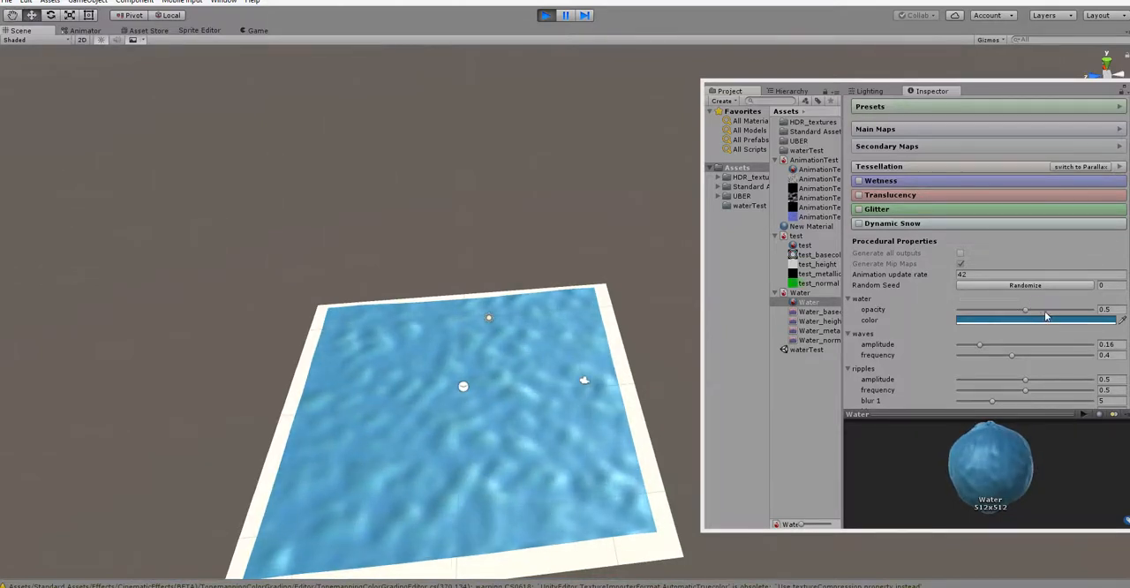
- Set the water material's opacity to 0.166 and the waves' frequency to 0.445 while the game is running
drag(1025, 310, 979, 332)
alt+drag(550, 446, 545, 369)
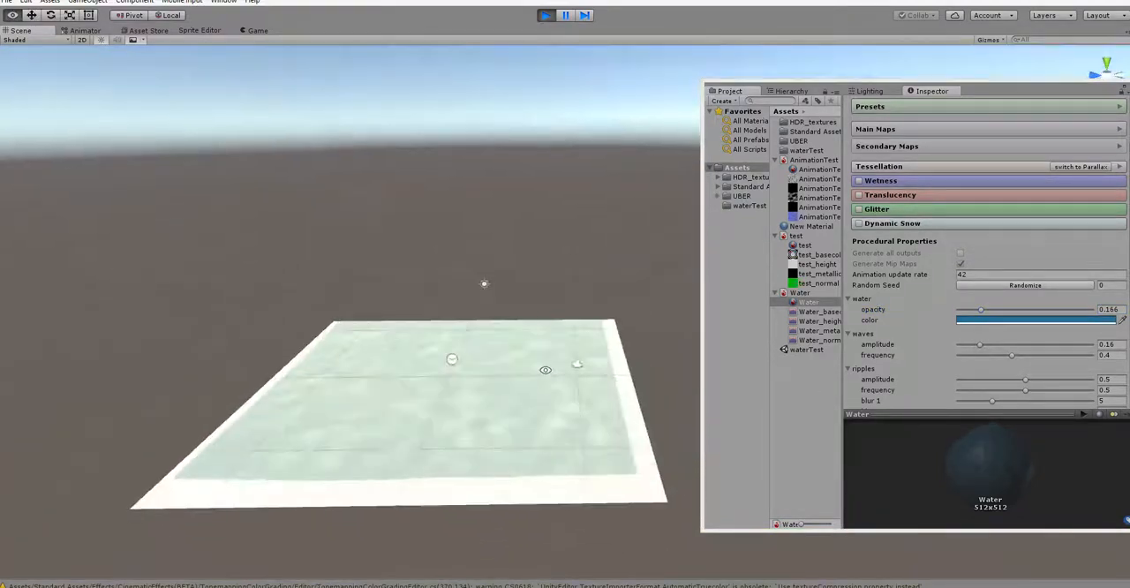
mouse_move(1012, 354)
mouse_down()
mouse_move(970, 384)
mouse_move(1022, 371)
mouse_up()
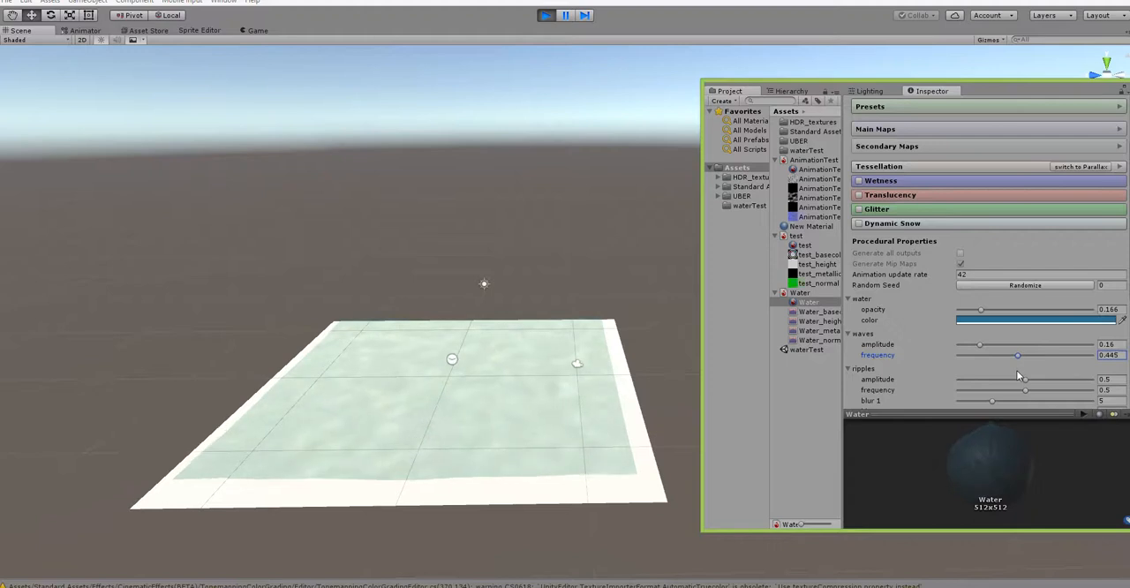
- Try a ripples amplitude of 0.05 and frequency of 0.126, and stop play mode
drag(1022, 378, 966, 397)
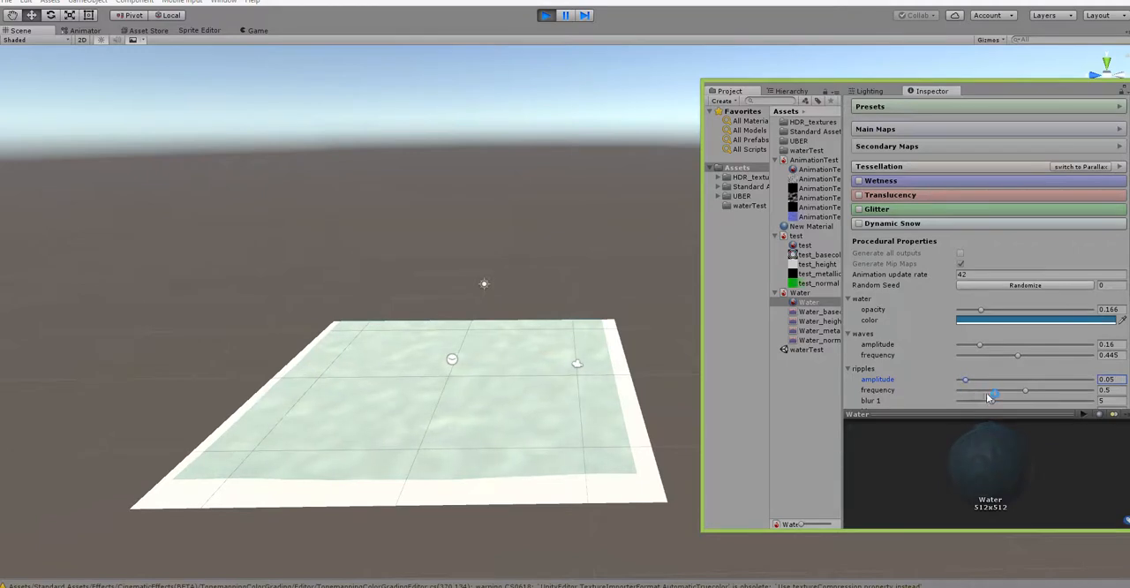
drag(1025, 390, 976, 392)
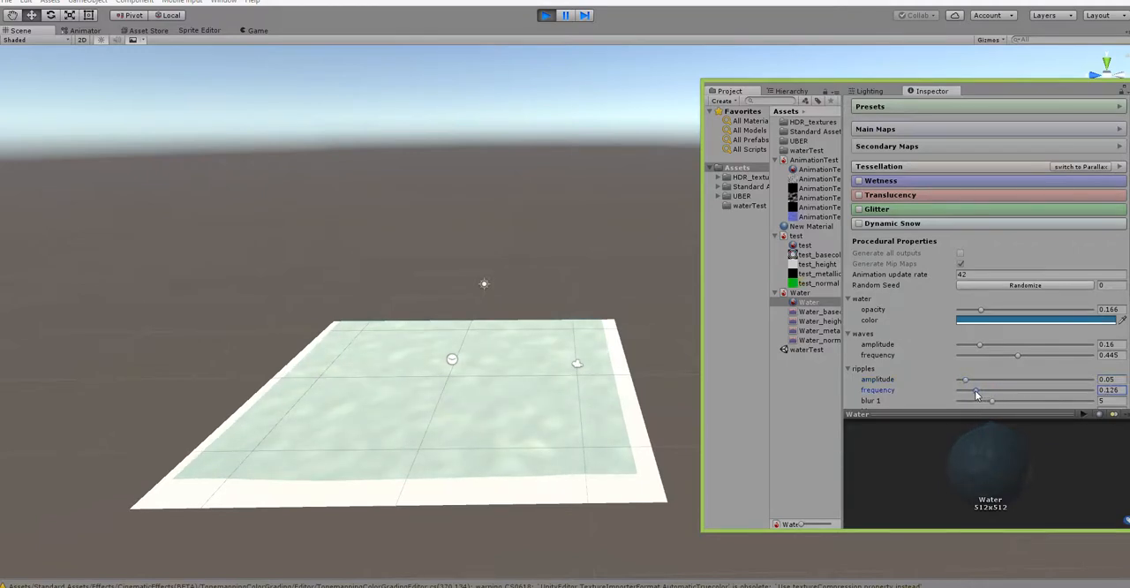
alt+right_drag(518, 365, 599, 430)
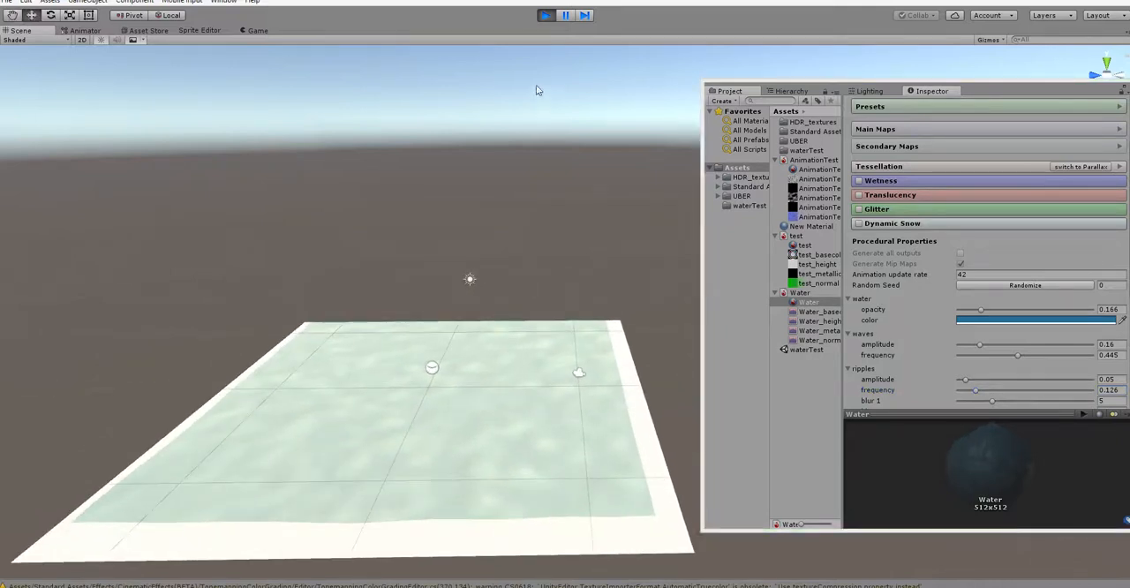
click(546, 16)
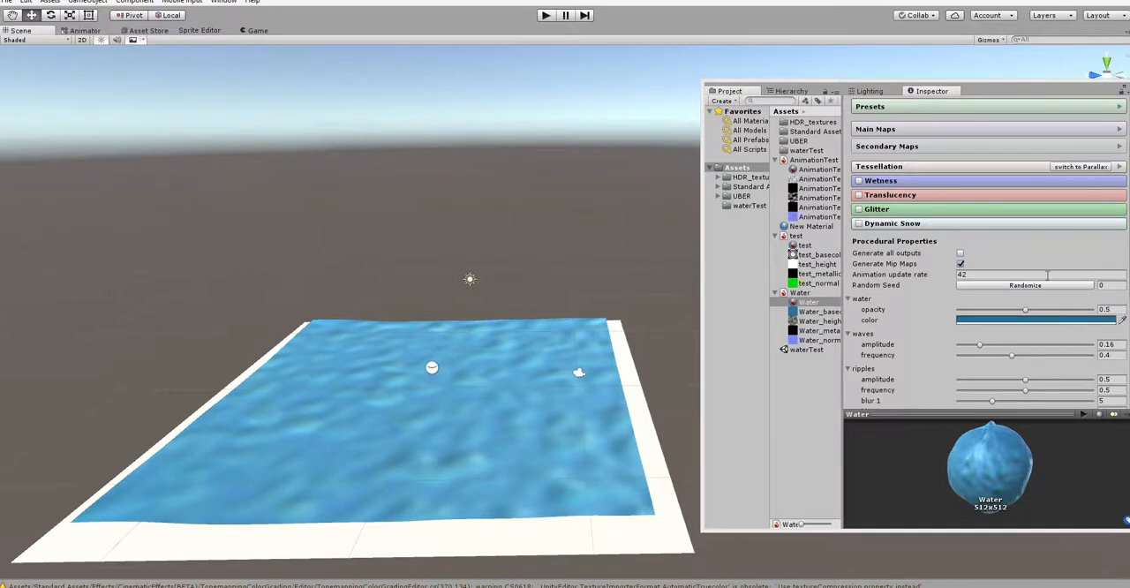
- Outside play mode, set the water opacity to 0.34, the ripples' amplitude to 0.077 and their frequency to 0.135
drag(1026, 314, 1007, 331)
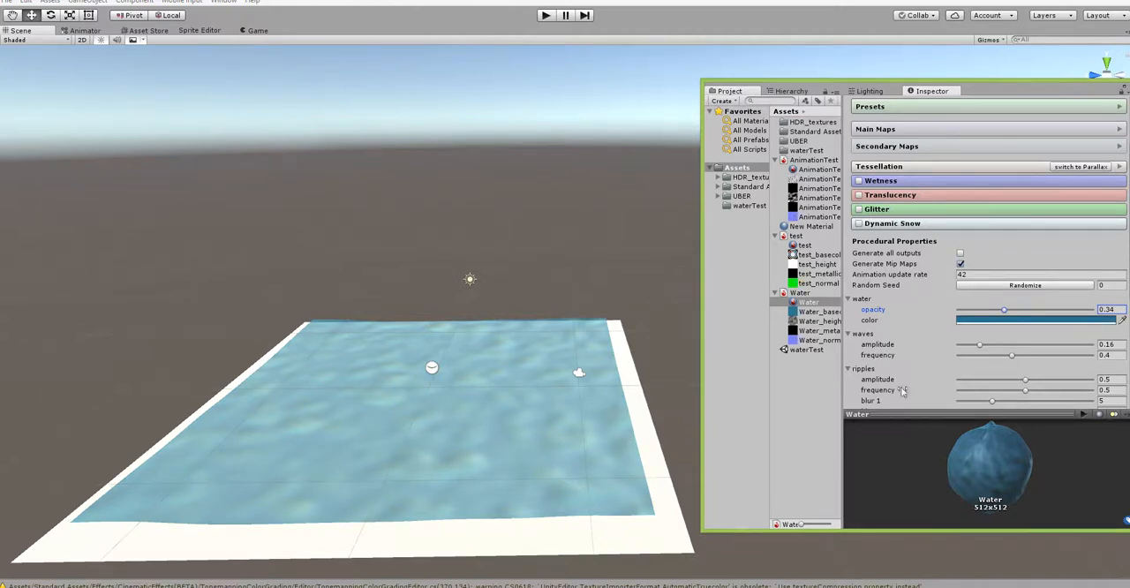
drag(1025, 385, 977, 403)
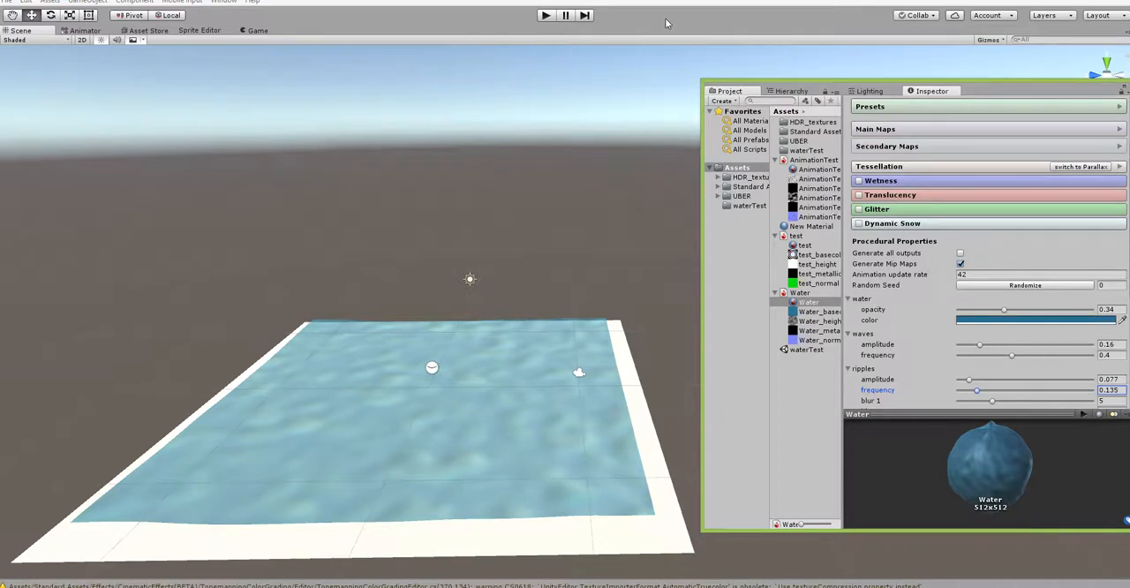
- Start play mode and view the animated water plane in the Scene view
click(545, 15)
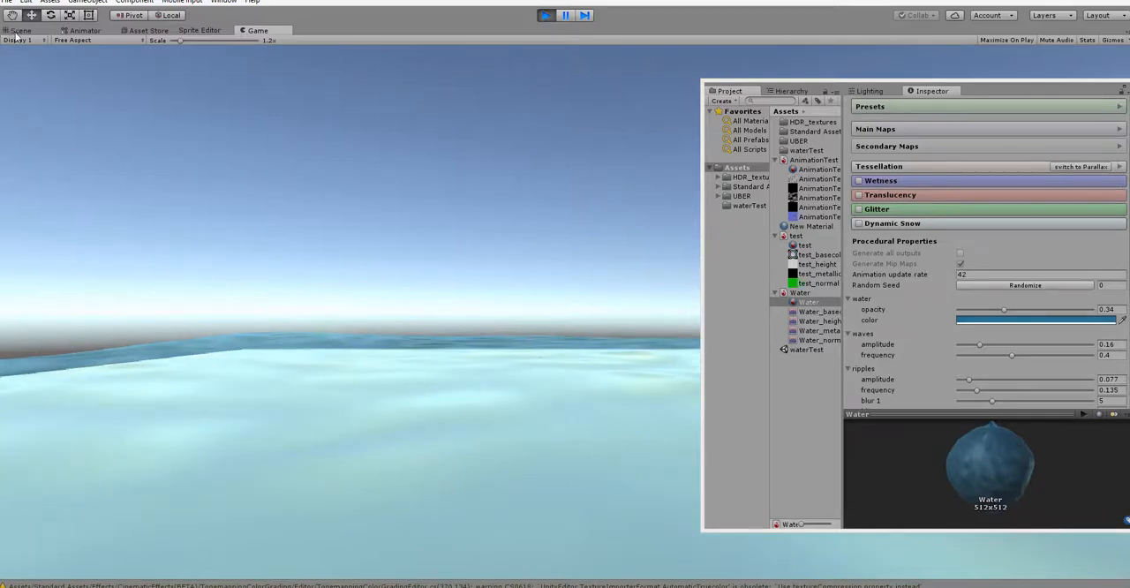
click(19, 30)
alt+drag(343, 464, 512, 469)
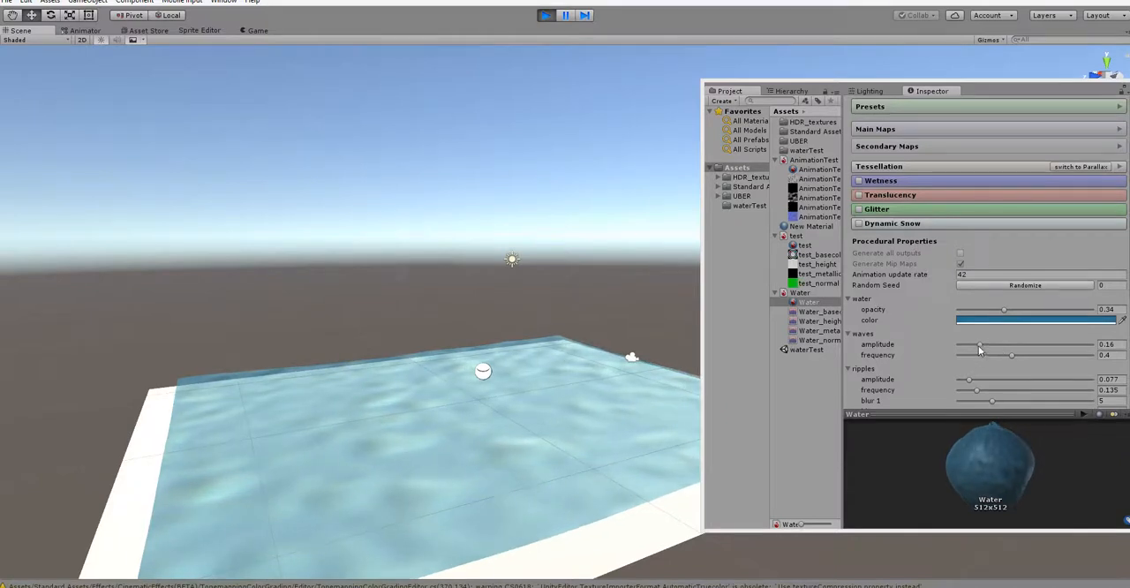
- Collapse the waves parameters and set the ripples' amplitude to 0.024 and frequency to 0.79
click(851, 333)
drag(967, 361, 1049, 371)
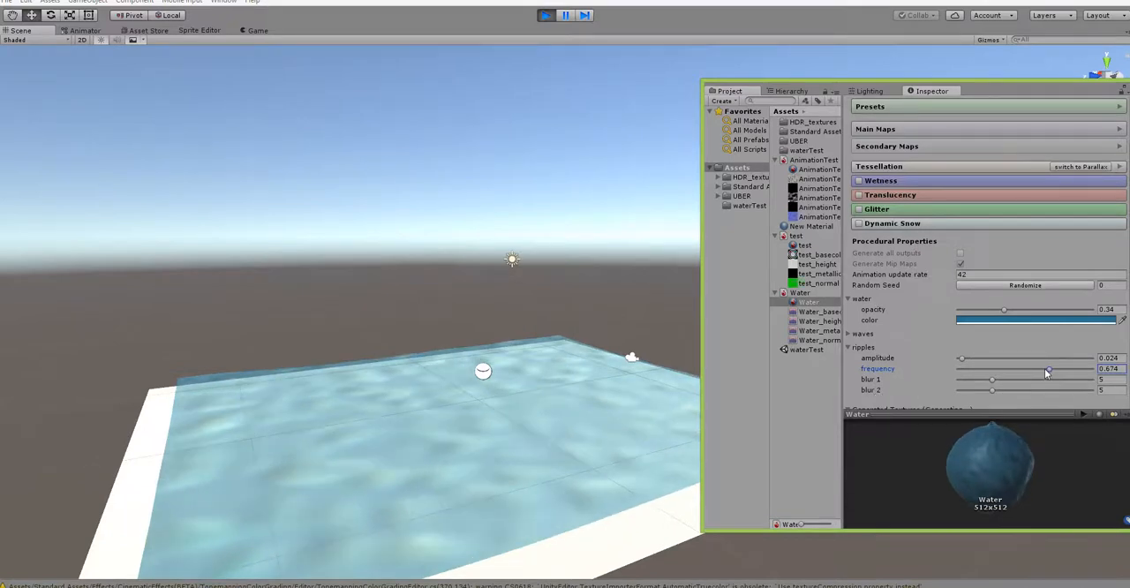
drag(1049, 368, 1064, 370)
alt+drag(466, 484, 527, 440)
alt+scroll(528, 432, up, 5)
alt+drag(621, 492, 466, 519)
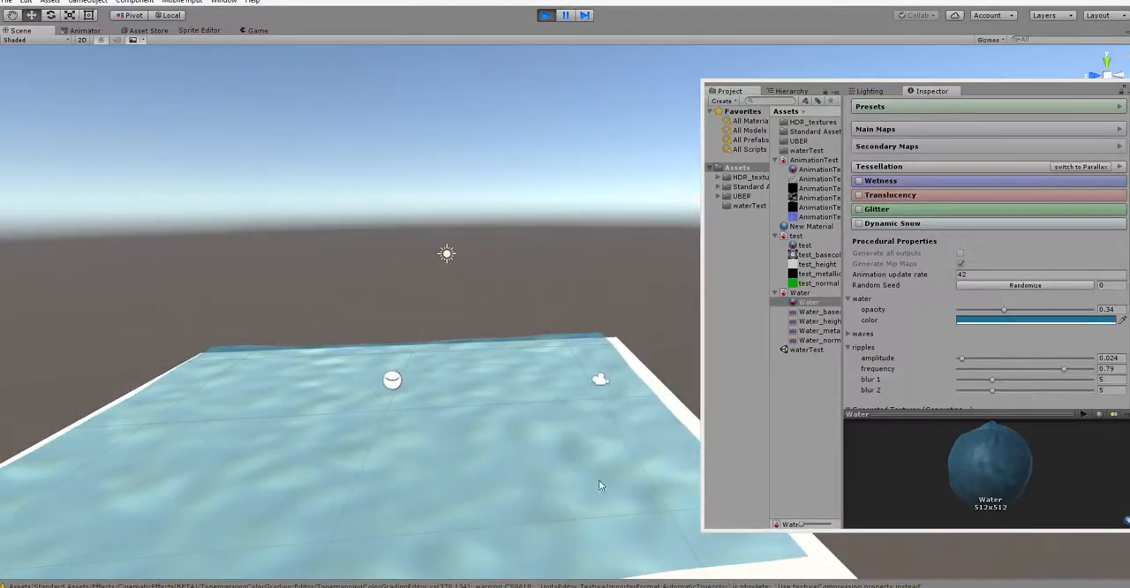
- Lower the ripples' amplitude to 0.015 and check the water surface from several angles
click(962, 361)
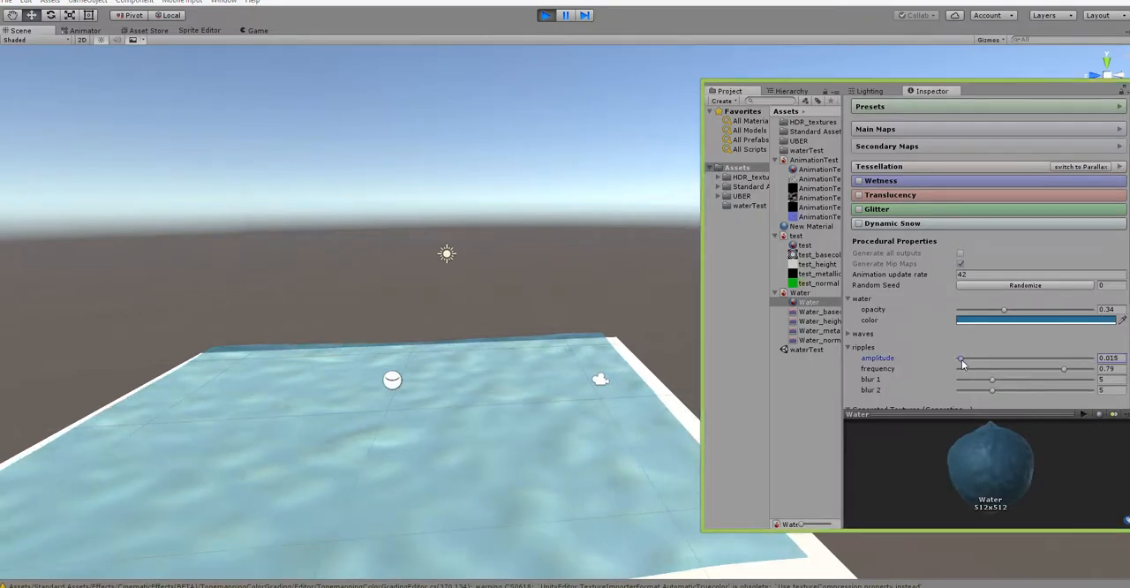
alt+drag(574, 481, 480, 490)
alt+right_drag(479, 490, 542, 482)
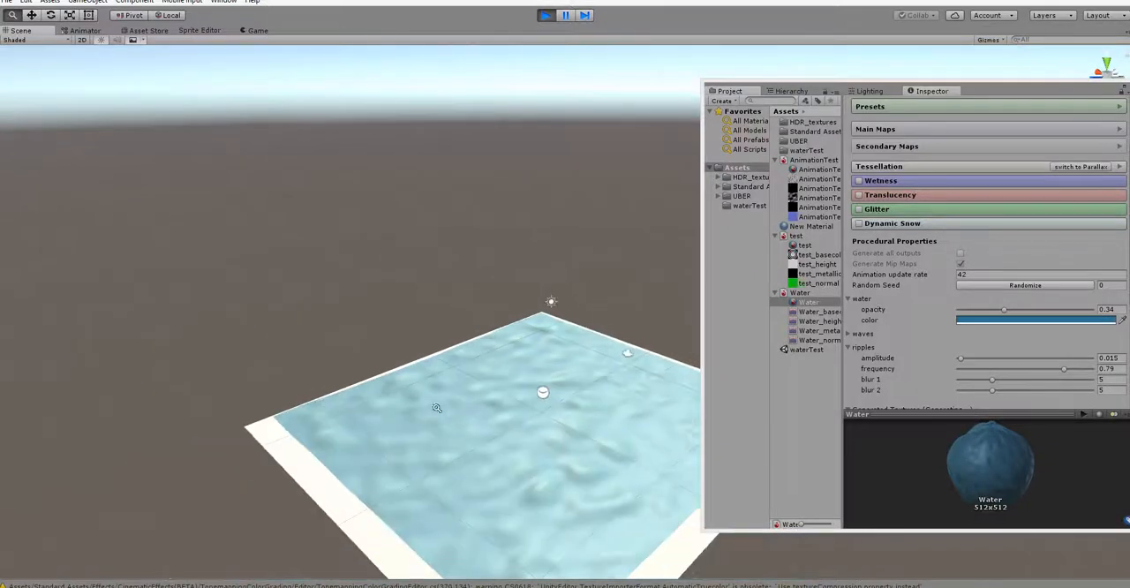
alt+drag(542, 482, 557, 433)
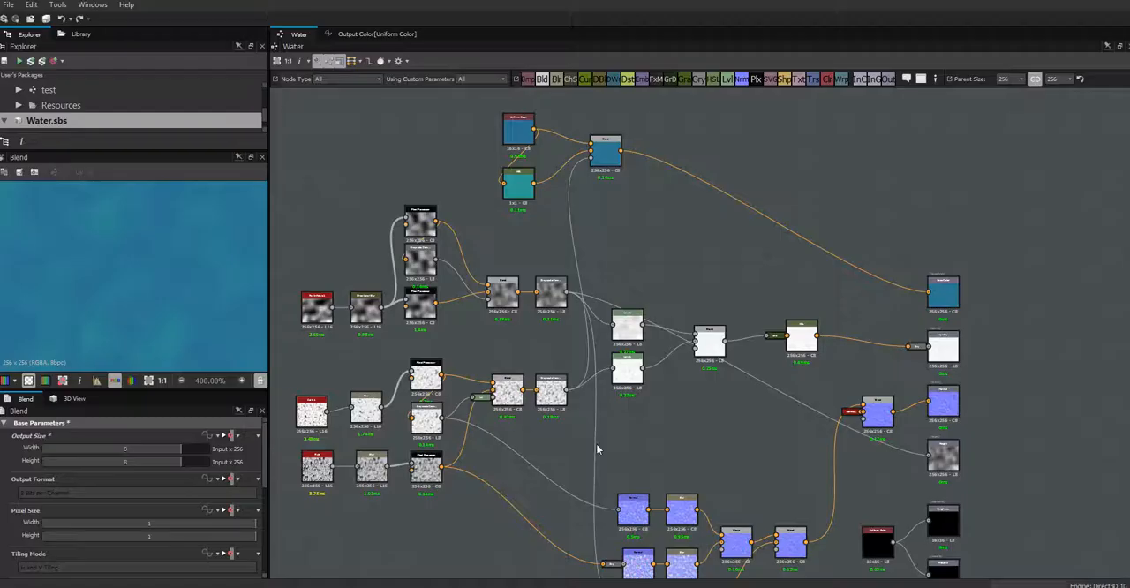
- Switch to Substance Designer and fine-tune the HSL node's Hue
click(516, 190)
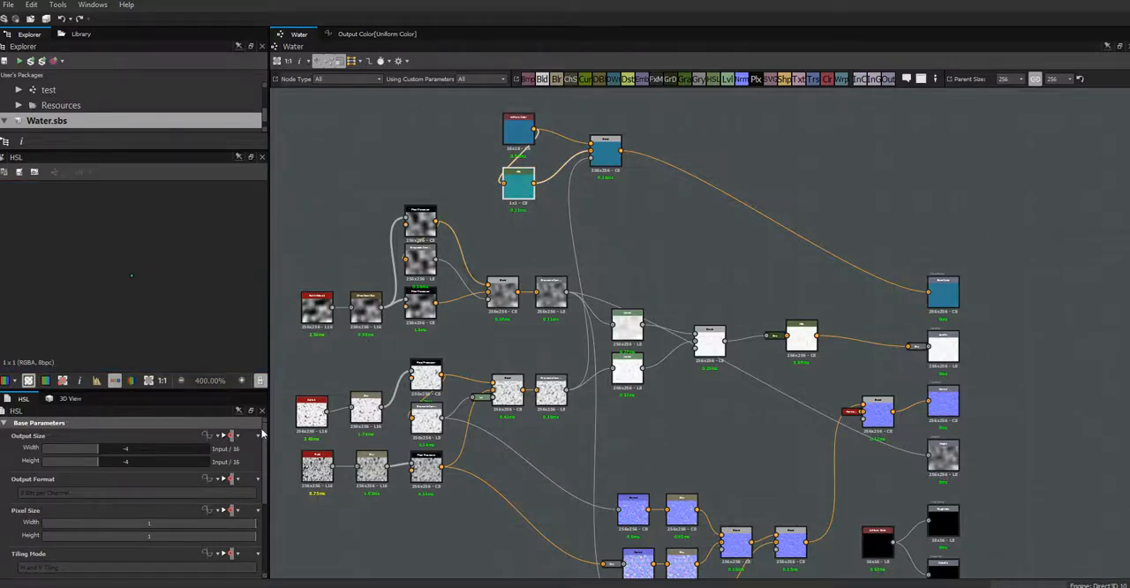
drag(266, 498, 272, 565)
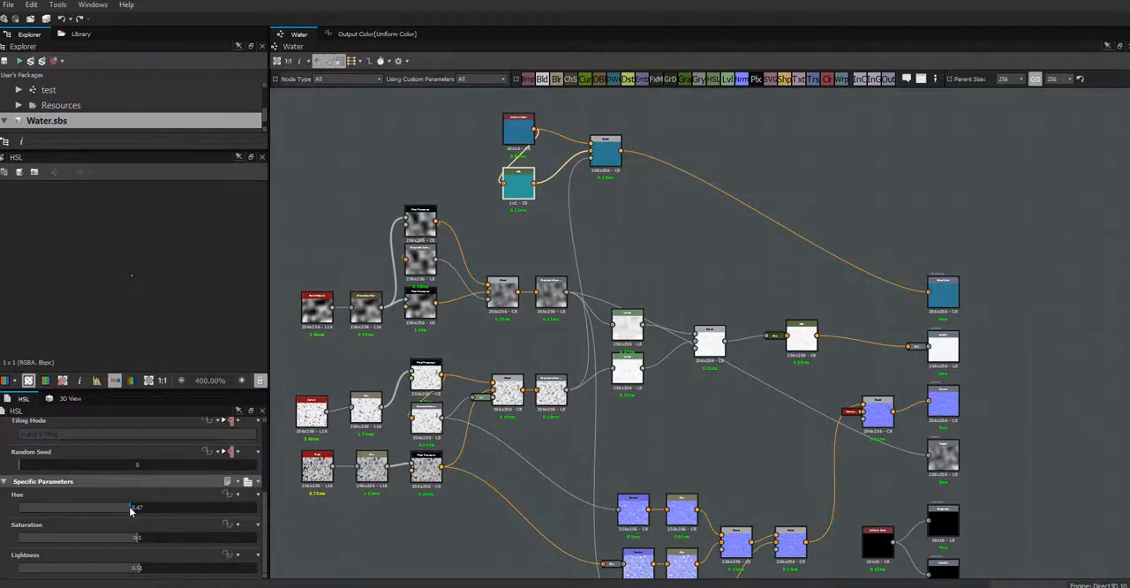
drag(130, 510, 132, 509)
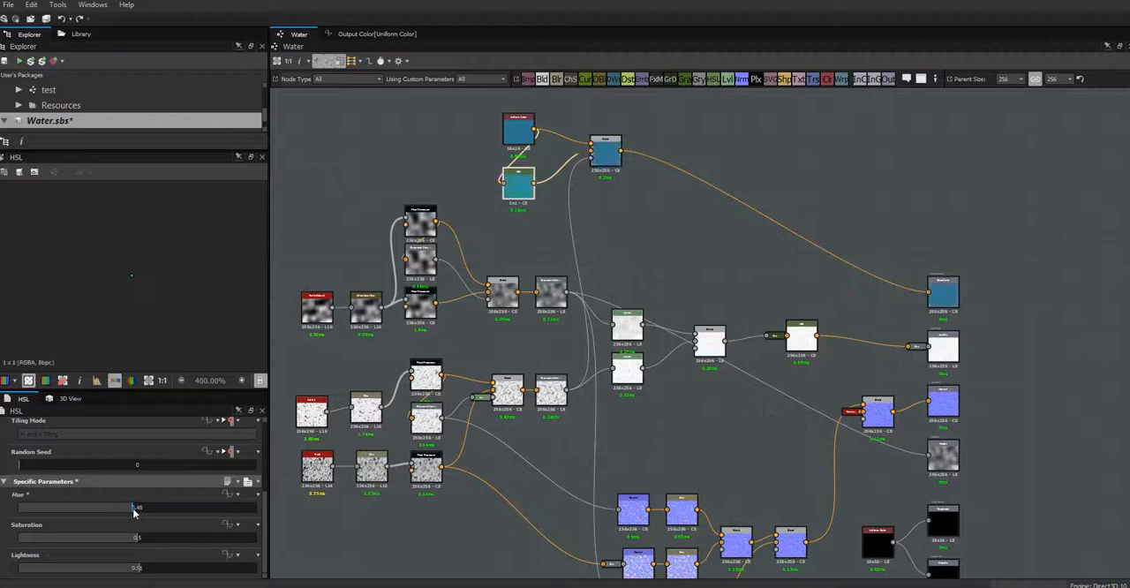
click(667, 222)
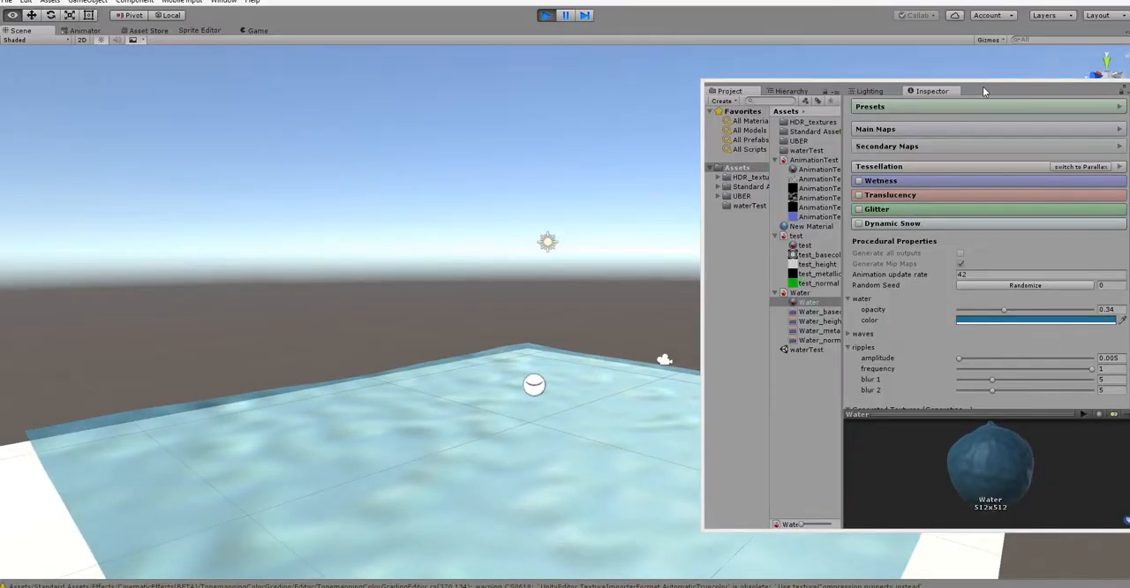
- Return to Unity and examine the Water material's generated textures and the animated surface from several low angles
drag(982, 87, 898, 67)
drag(1049, 237, 1045, 289)
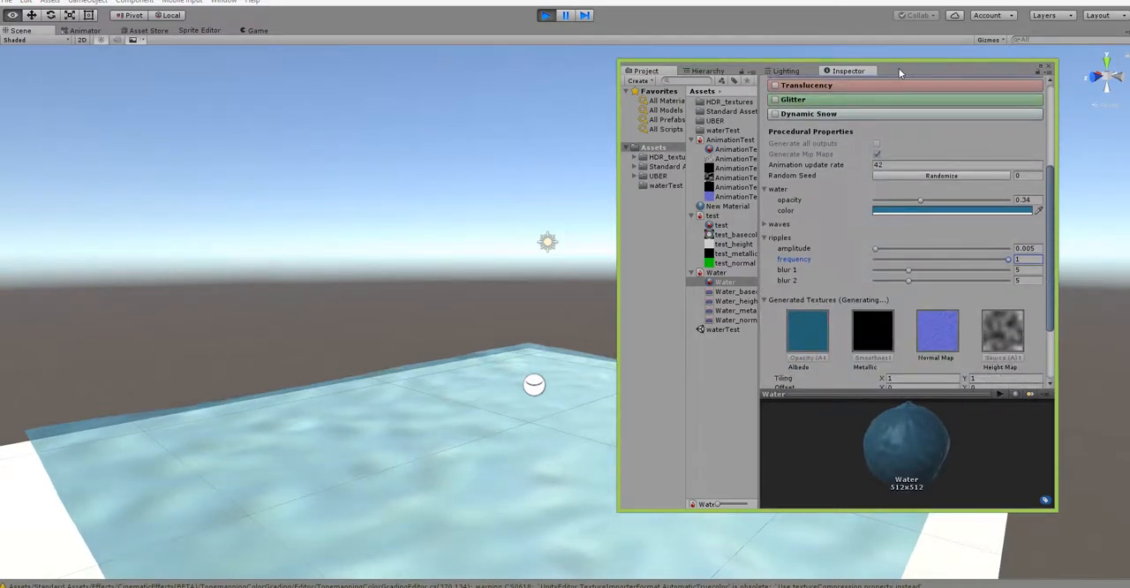
drag(899, 68, 985, 97)
alt+drag(481, 451, 396, 454)
alt+right_drag(397, 454, 446, 462)
alt+drag(445, 461, 509, 451)
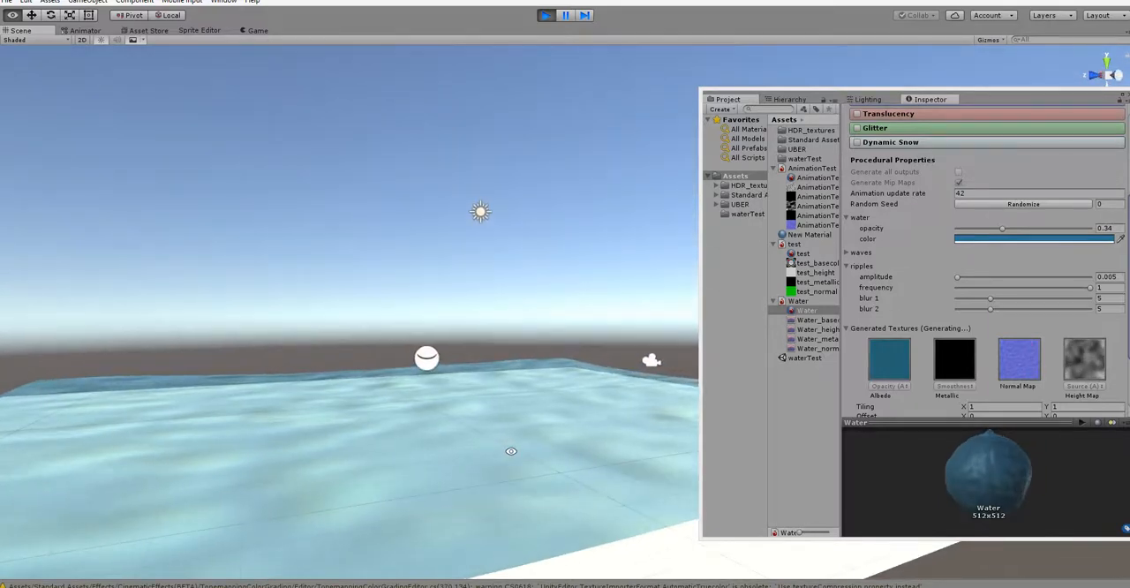
alt+right_drag(503, 448, 448, 432)
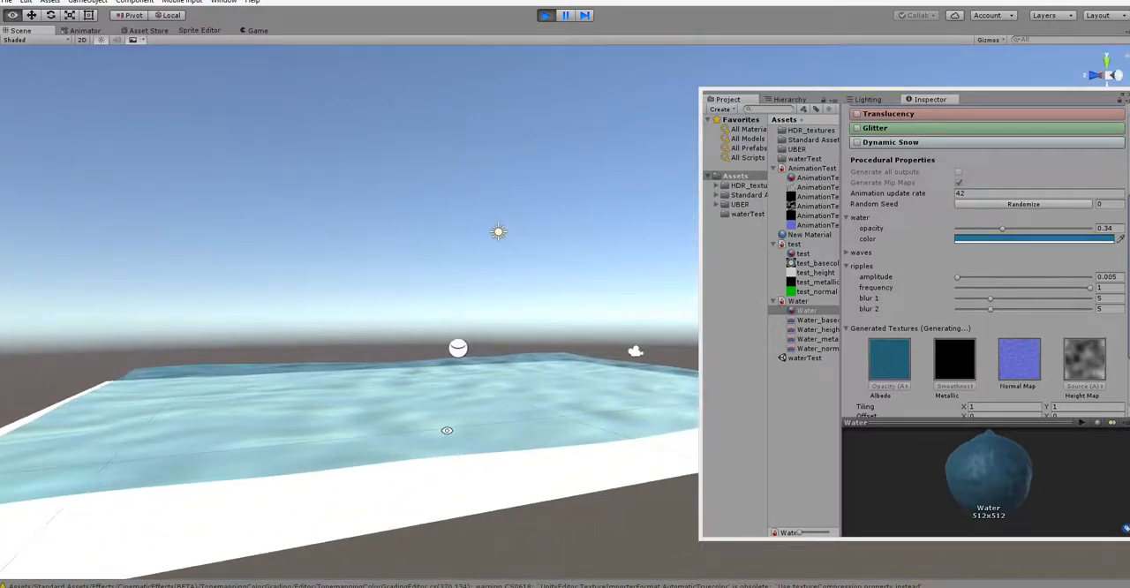
alt+drag(448, 432, 436, 457)
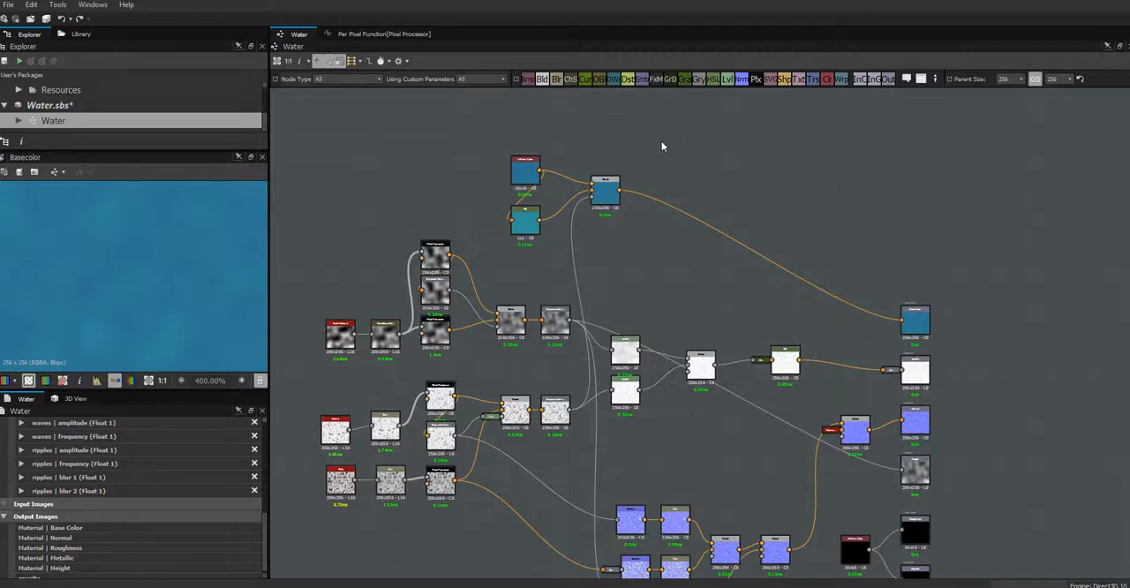
- In Substance Designer, move the Uniform Color, HSL and Blend nodes together closer to the output nodes
drag(661, 141, 580, 251)
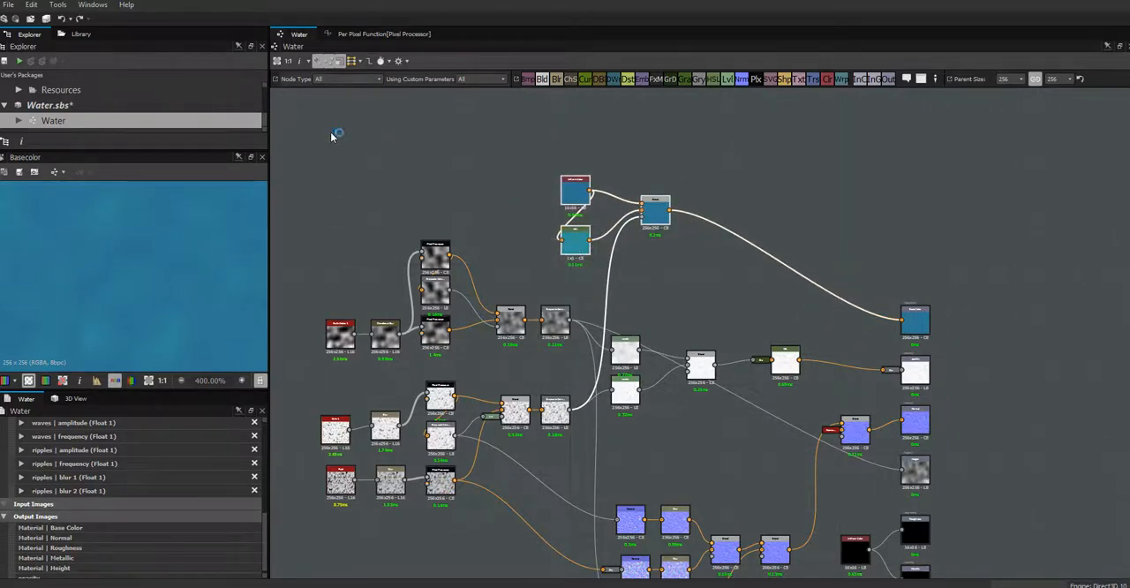
click(394, 132)
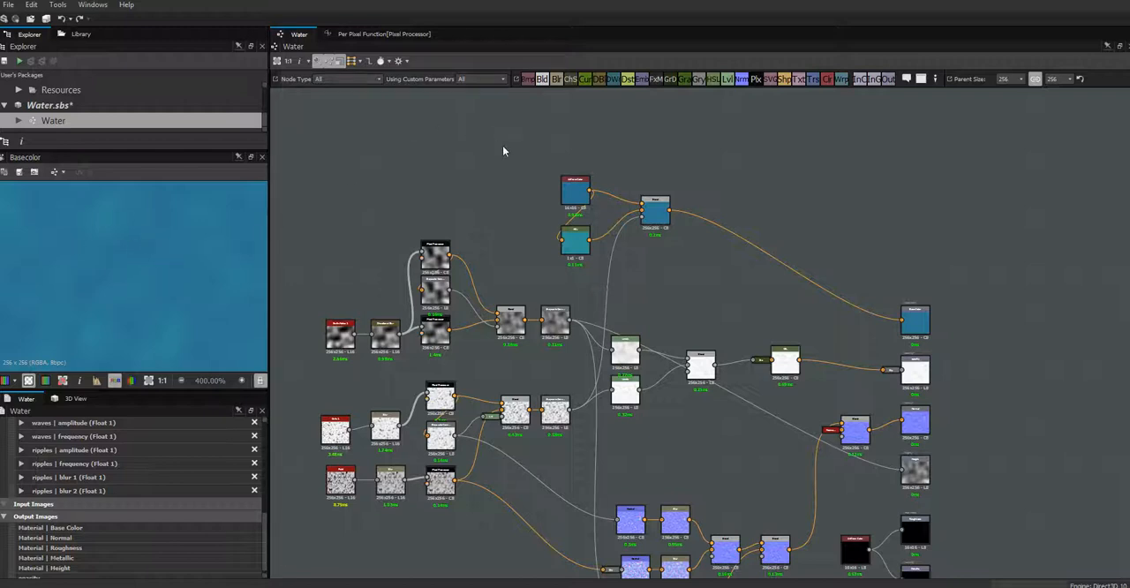
middle_drag(503, 151, 559, 251)
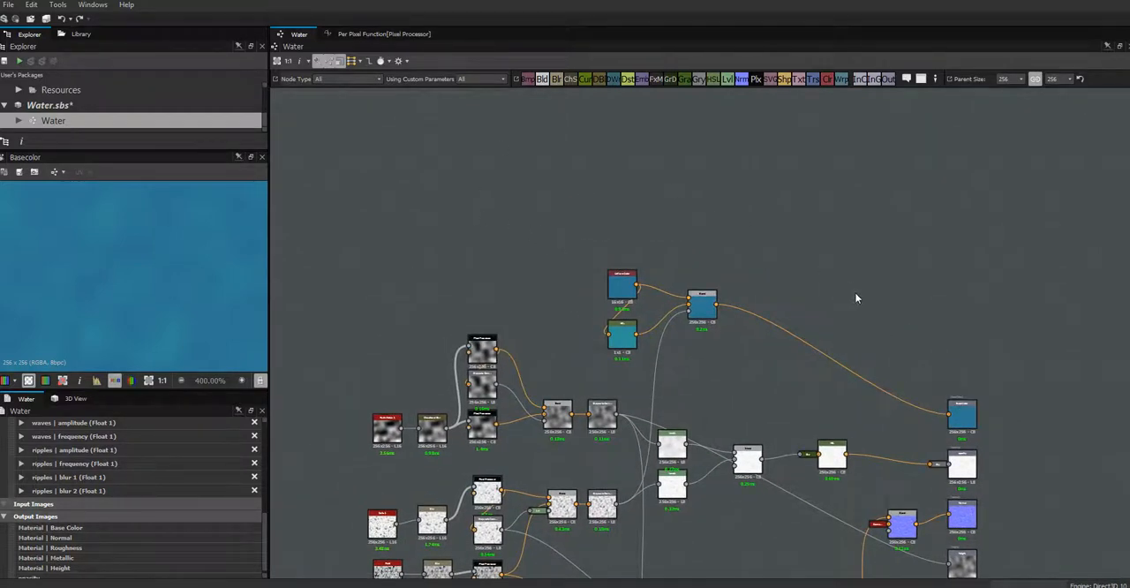
middle_drag(854, 292, 706, 224)
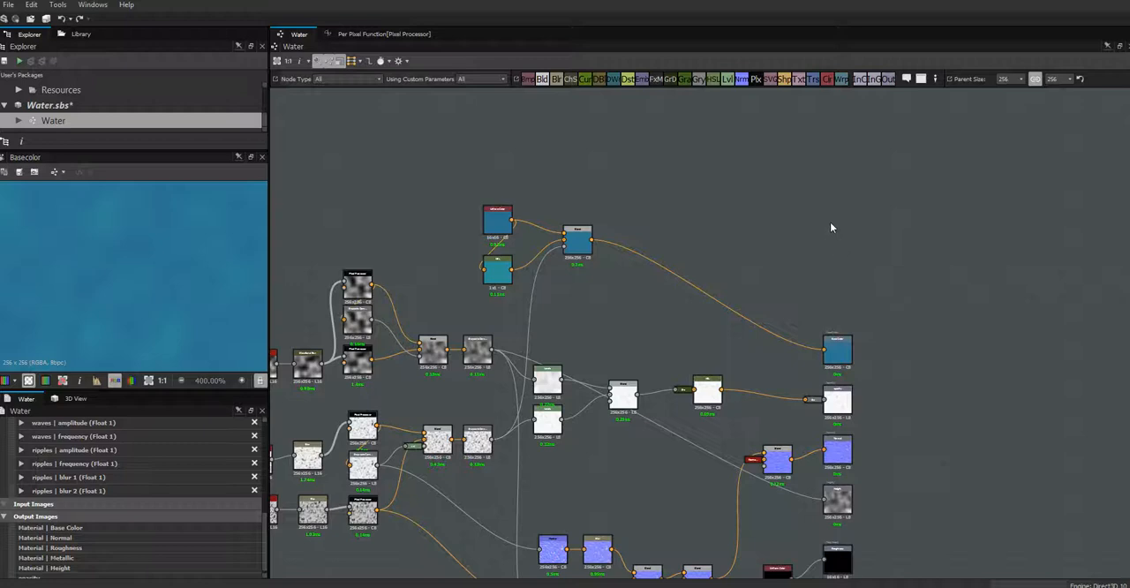
middle_drag(830, 221, 857, 245)
middle_drag(867, 230, 894, 162)
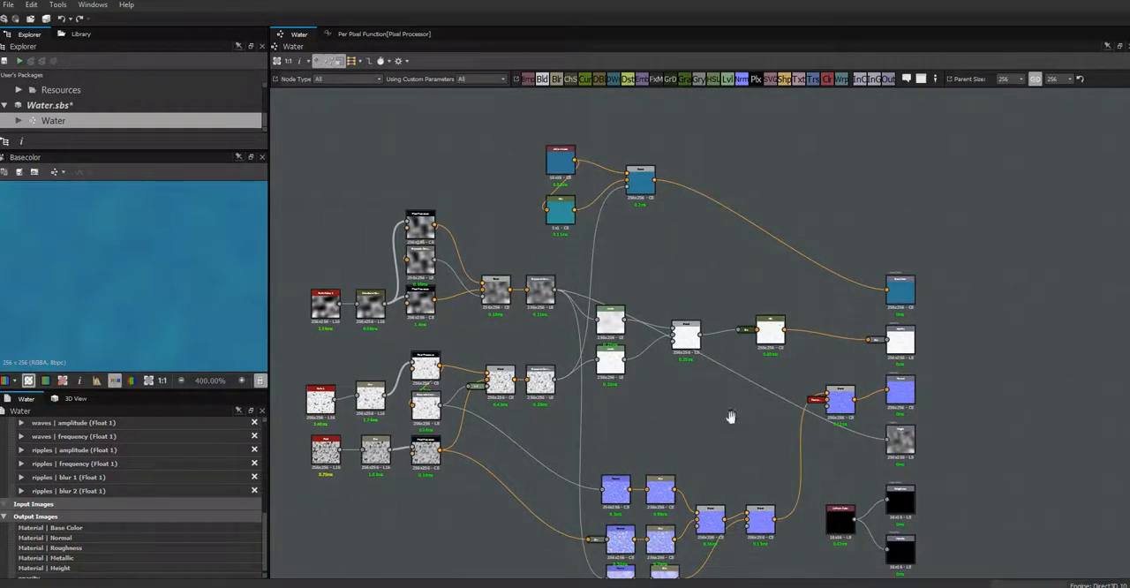
mouse_move(731, 415)
middle_down()
mouse_move(747, 336)
mouse_move(727, 403)
middle_up()
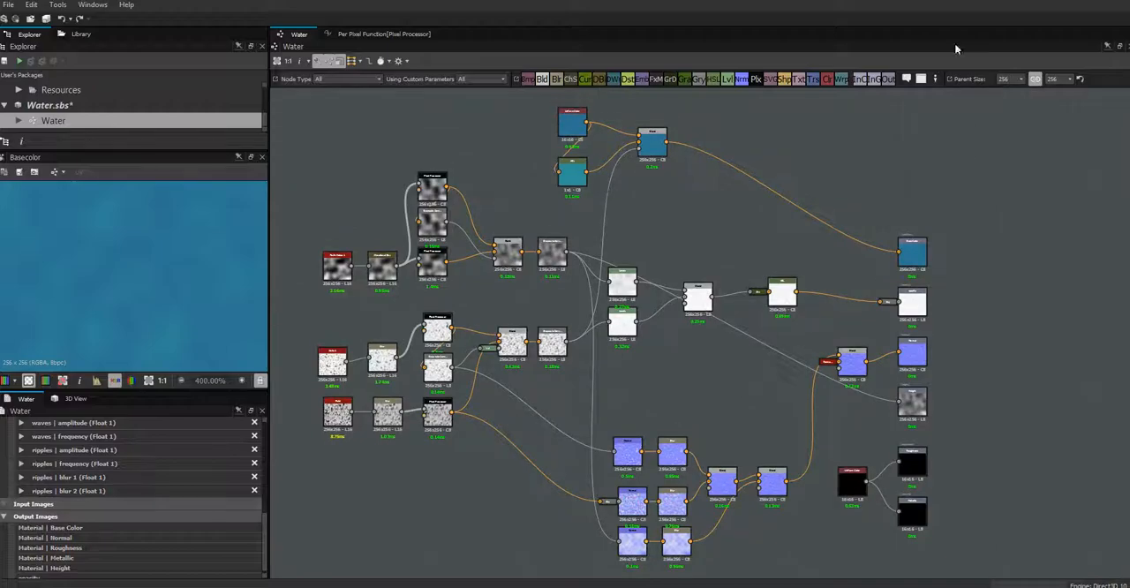